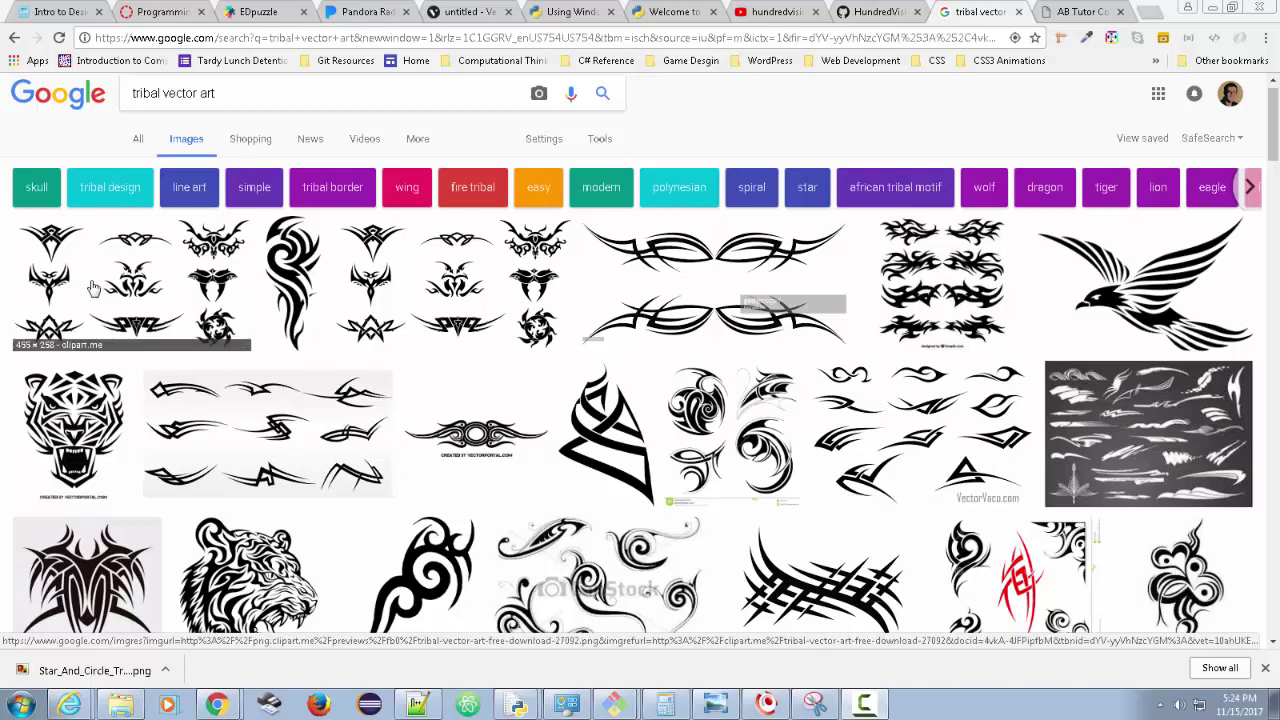
- Open the 123FreeVectors Free Tribal Vector Pack image at full size from the tribal vector art results and check its PNG file extension
{"action": "left_click_drag", "start_coordinate": [958, 414], "coordinate": [230, 95]}
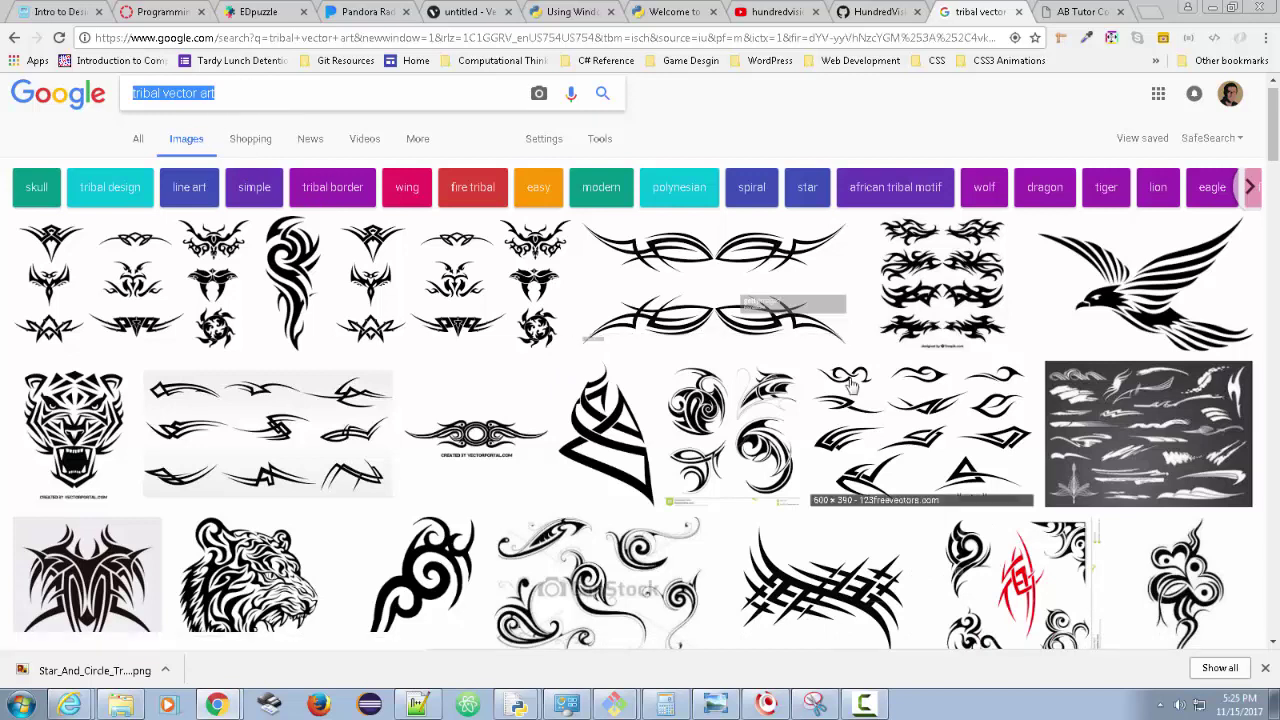
{"action": "left_click", "coordinate": [947, 428]}
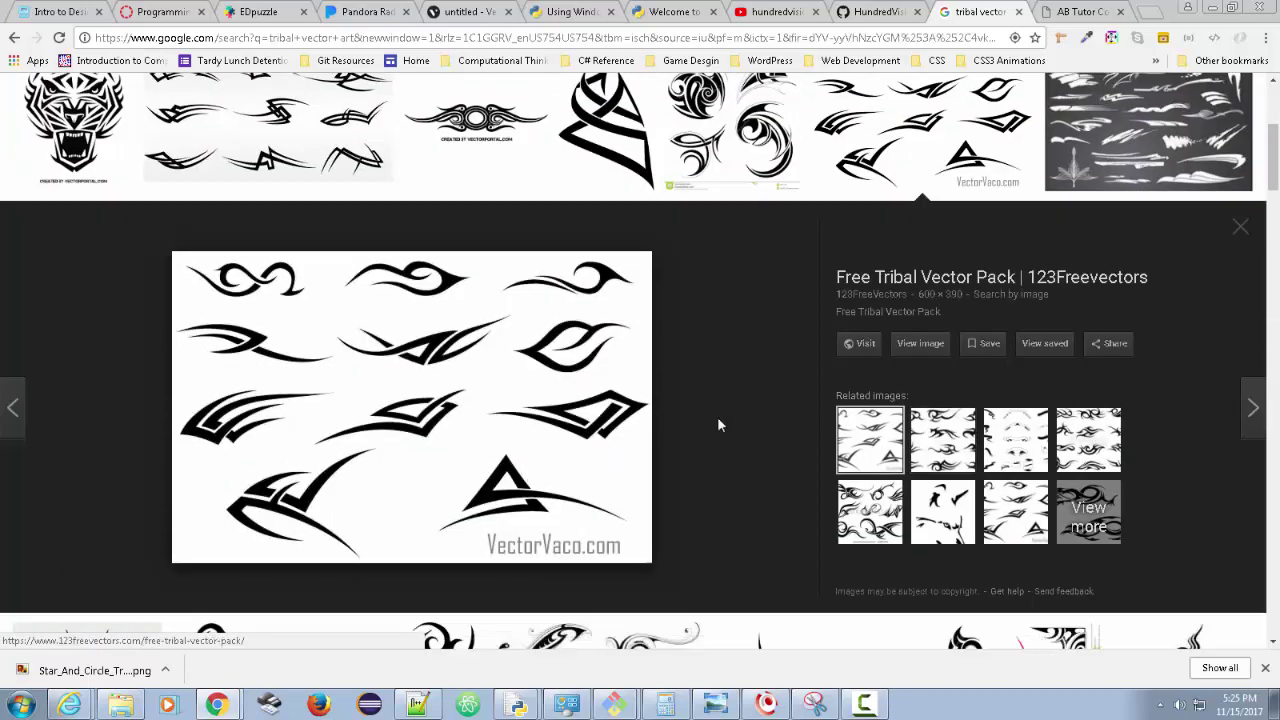
{"action": "left_click", "coordinate": [910, 347]}
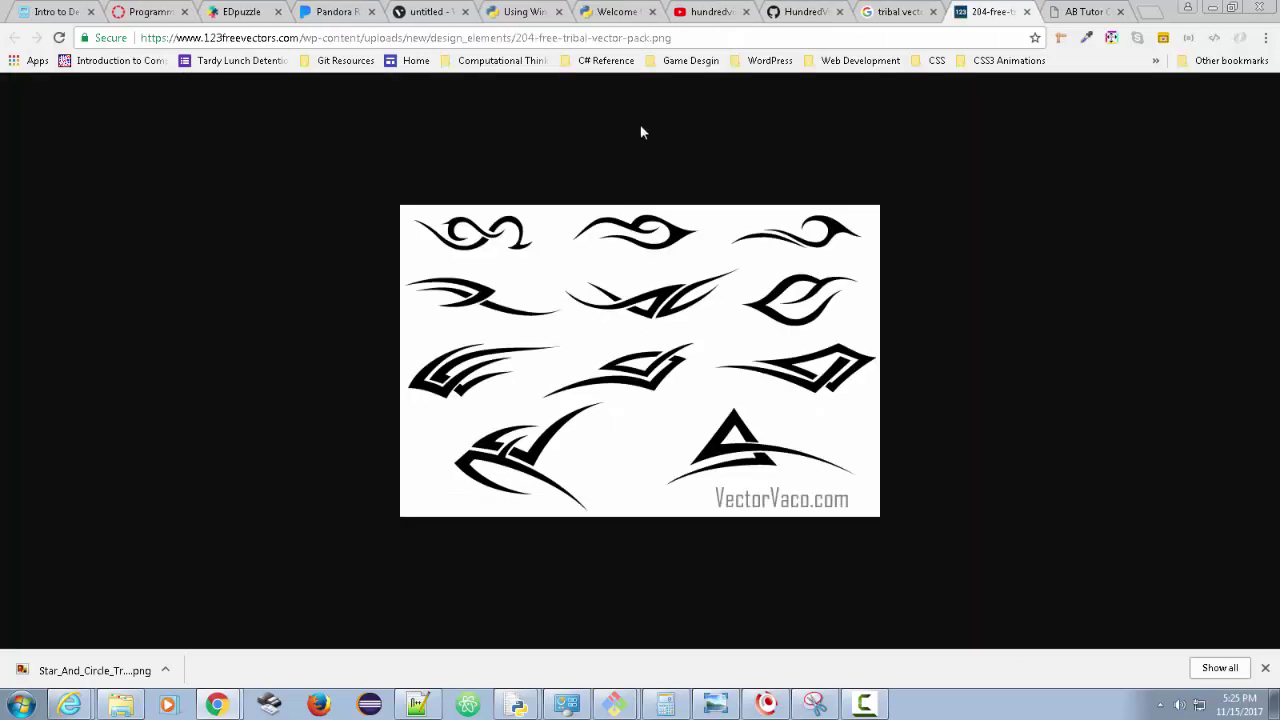
{"action": "left_click_drag", "start_coordinate": [679, 42], "coordinate": [653, 42]}
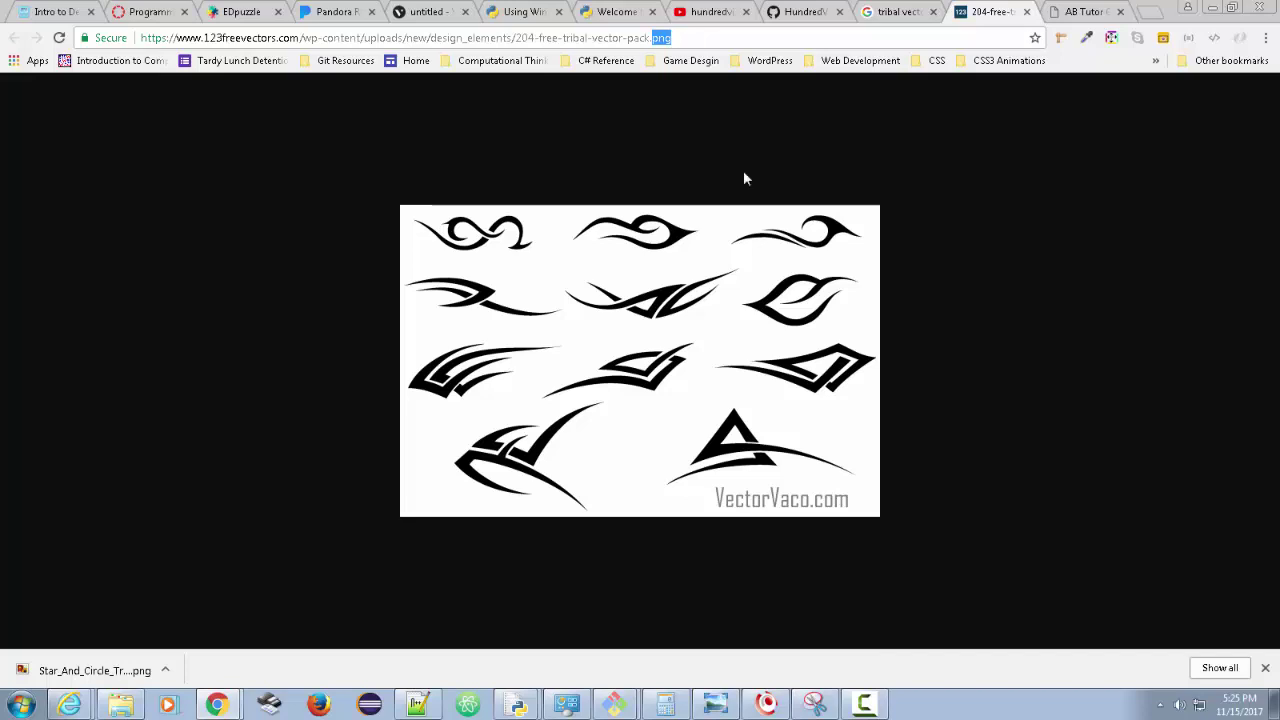
- Relaunch Chrome from the desktop and restore the previously open pages
{"action": "left_click", "coordinate": [692, 401]}
{"action": "right_click", "coordinate": [668, 418]}
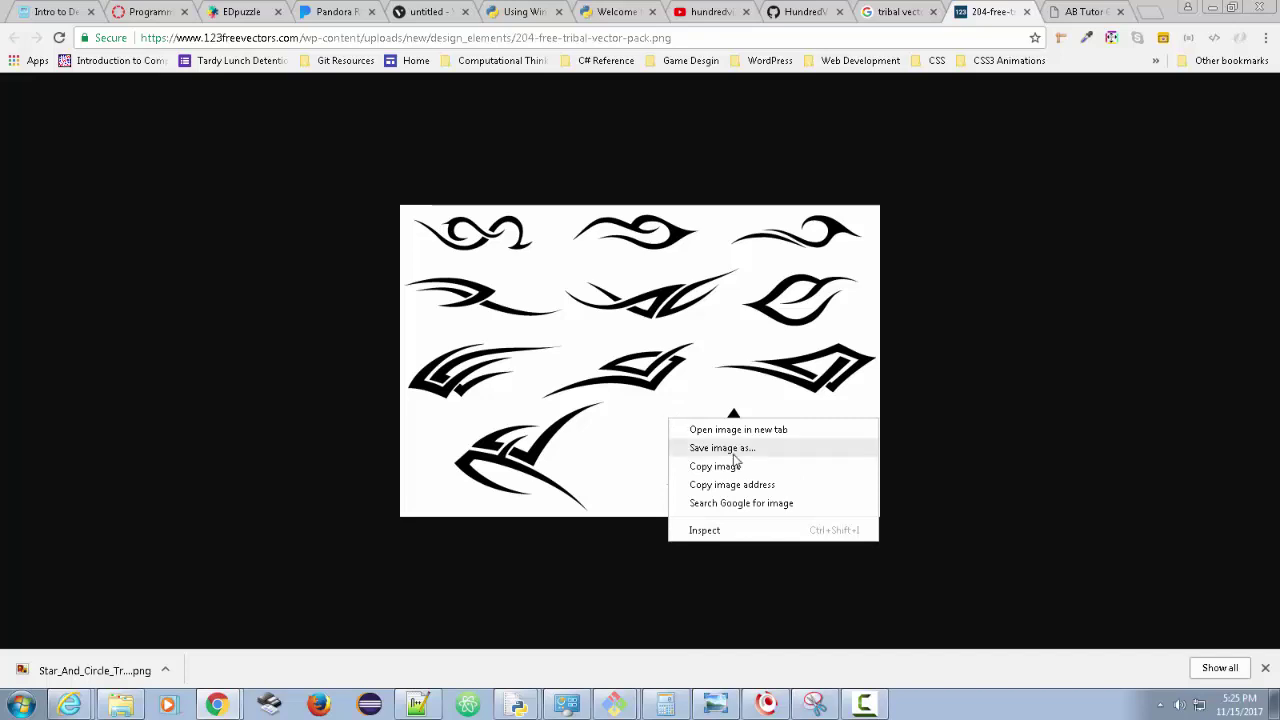
{"action": "key", "text": "super+d"}
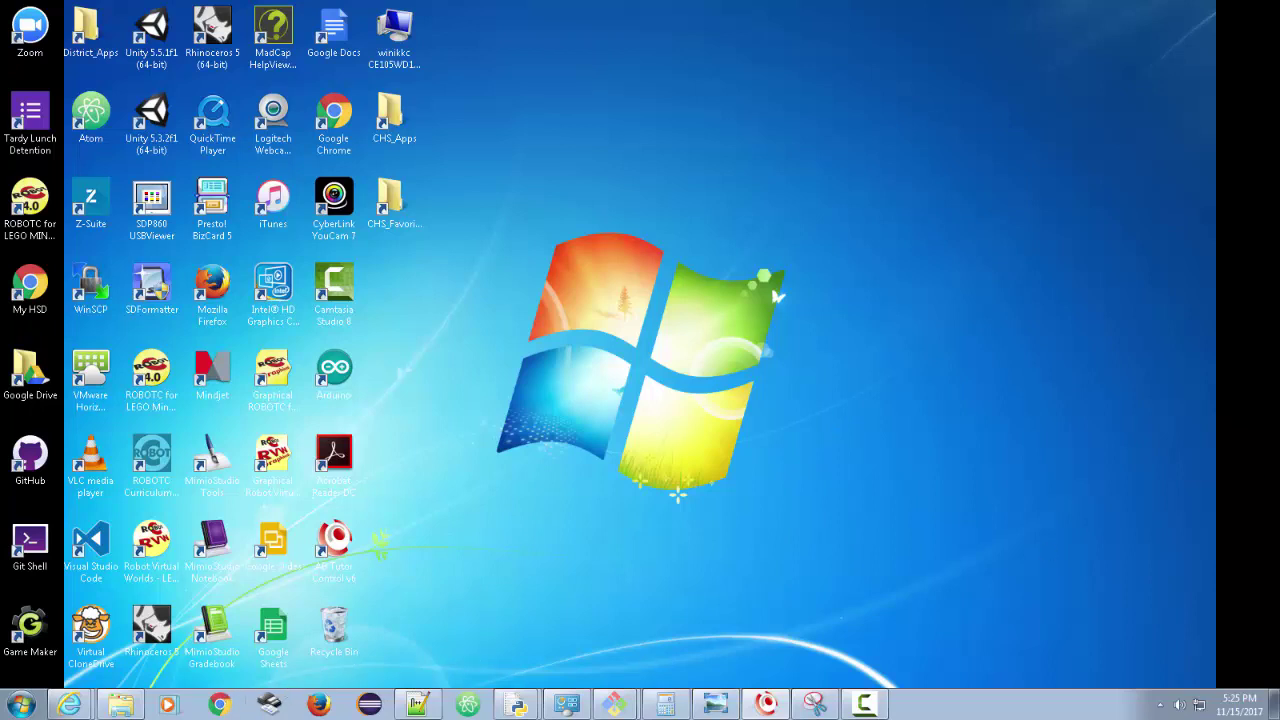
{"action": "left_click", "coordinate": [218, 705]}
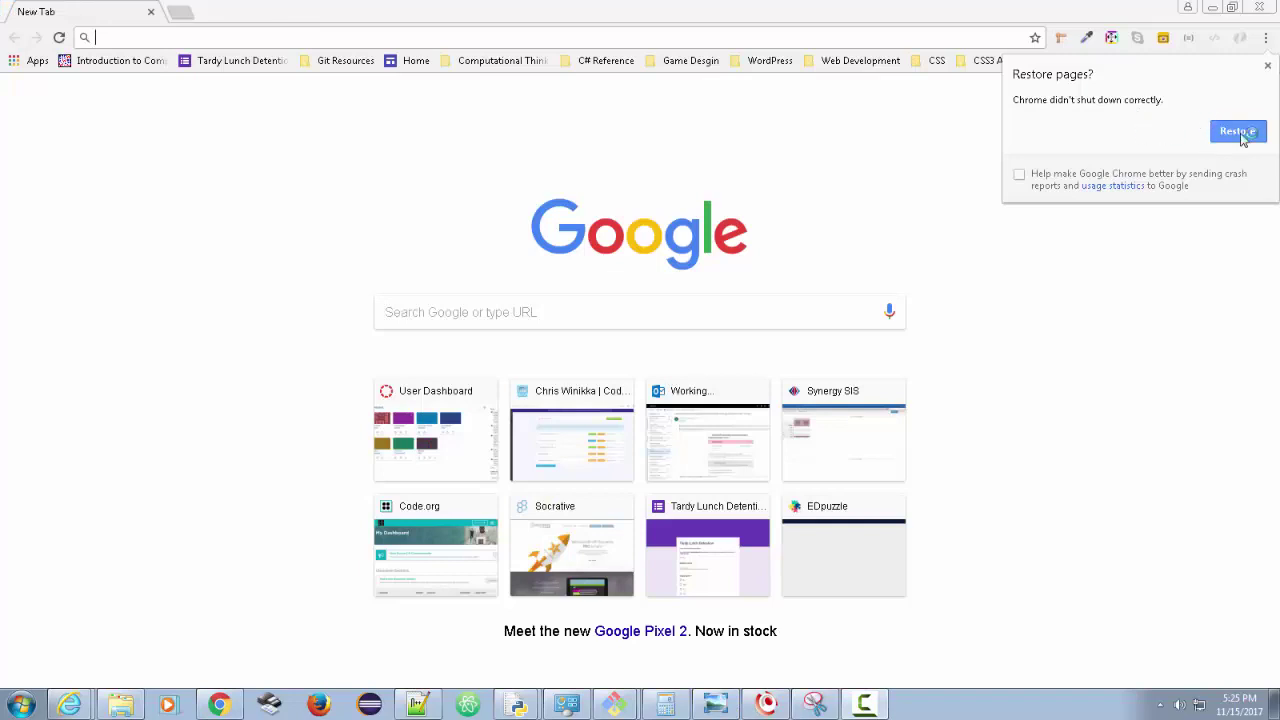
{"action": "left_click", "coordinate": [1236, 129]}
- Save the tribal vector image to the Downloads folder as 204-free-tribal-vector-pack.png
{"action": "right_click", "coordinate": [724, 452]}
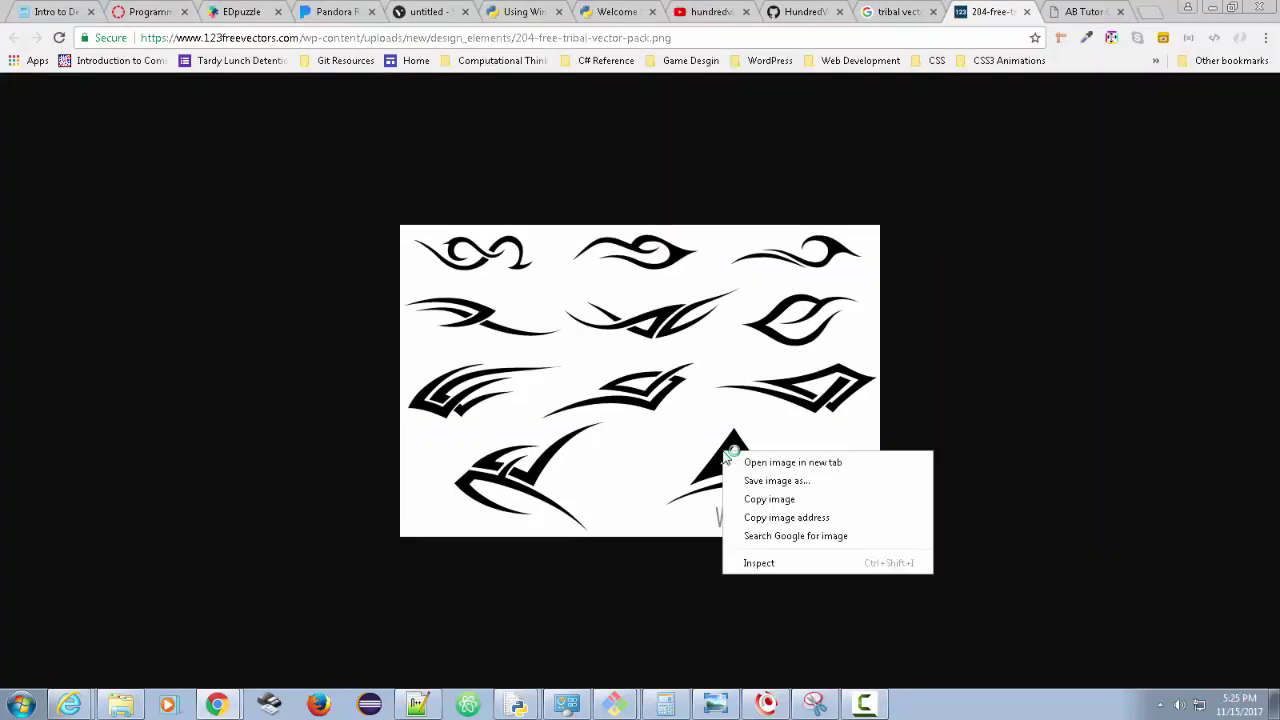
{"action": "left_click", "coordinate": [772, 481]}
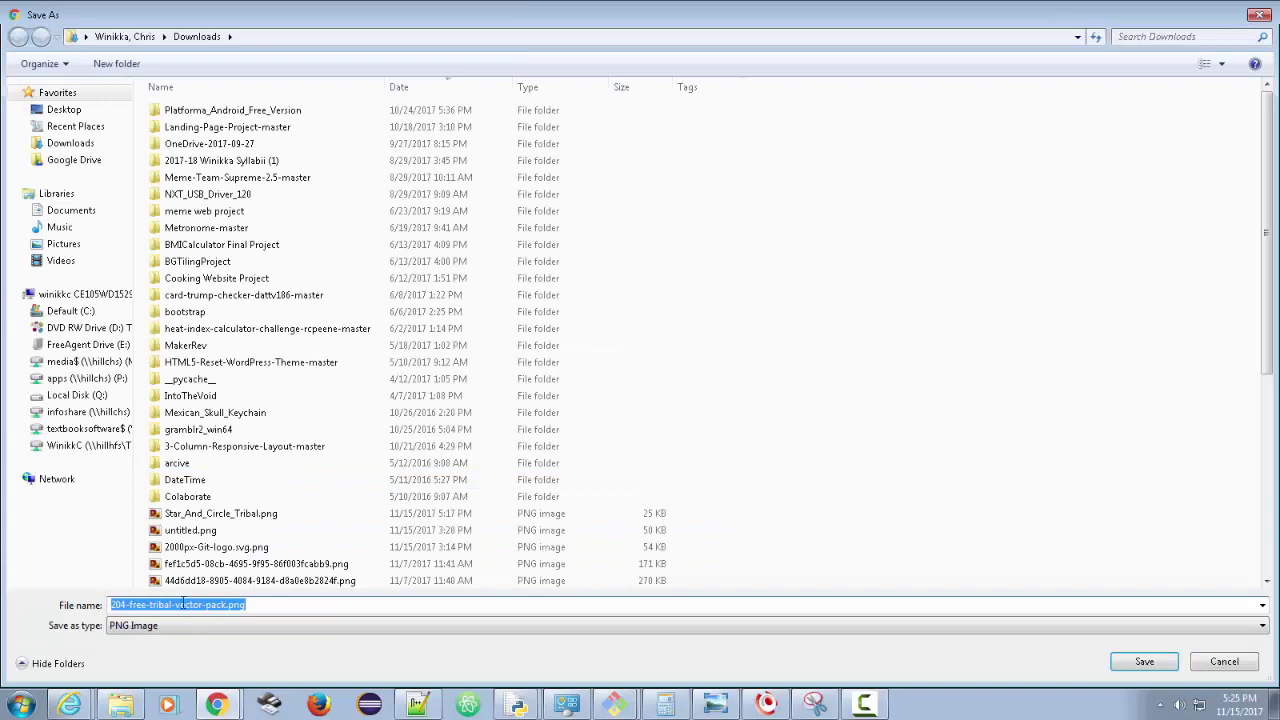
{"action": "left_click", "coordinate": [1153, 664]}
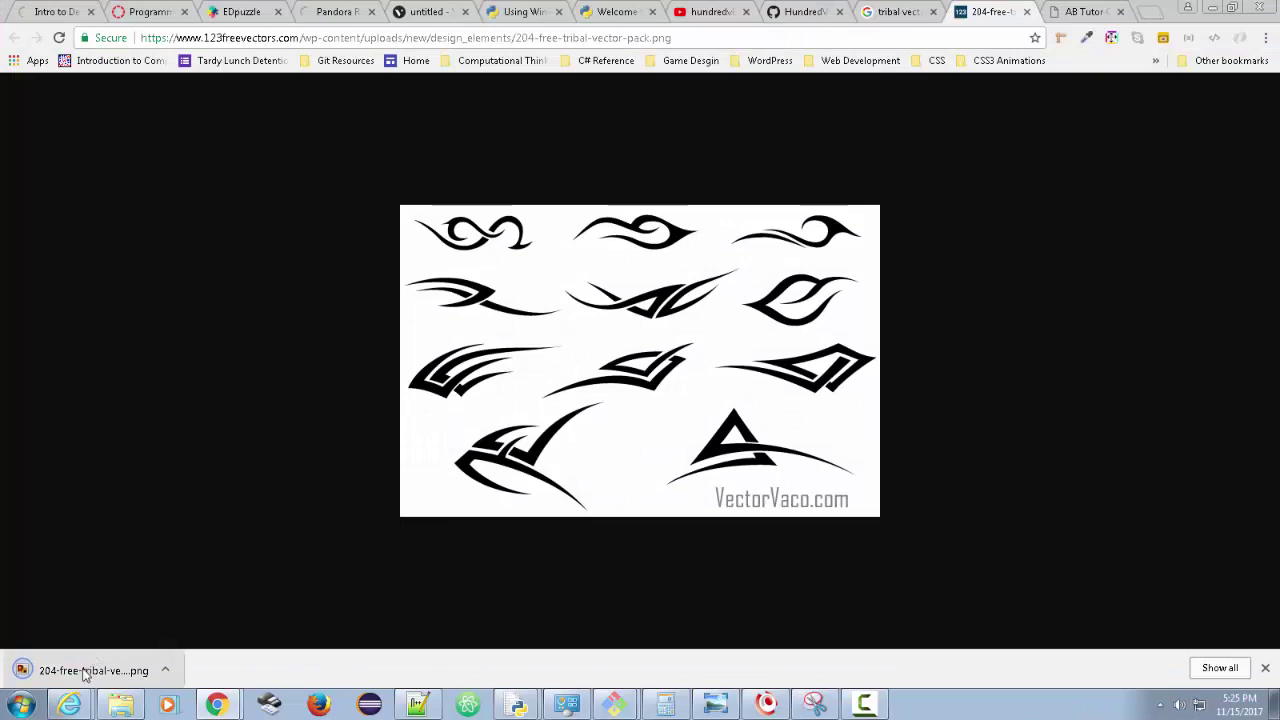
- Minimize the browser, launch Rhinoceros 5 (64-bit) from the desktop and dismiss its startup screen
{"action": "left_click", "coordinate": [1213, 12]}
{"action": "left_click", "coordinate": [1213, 10]}
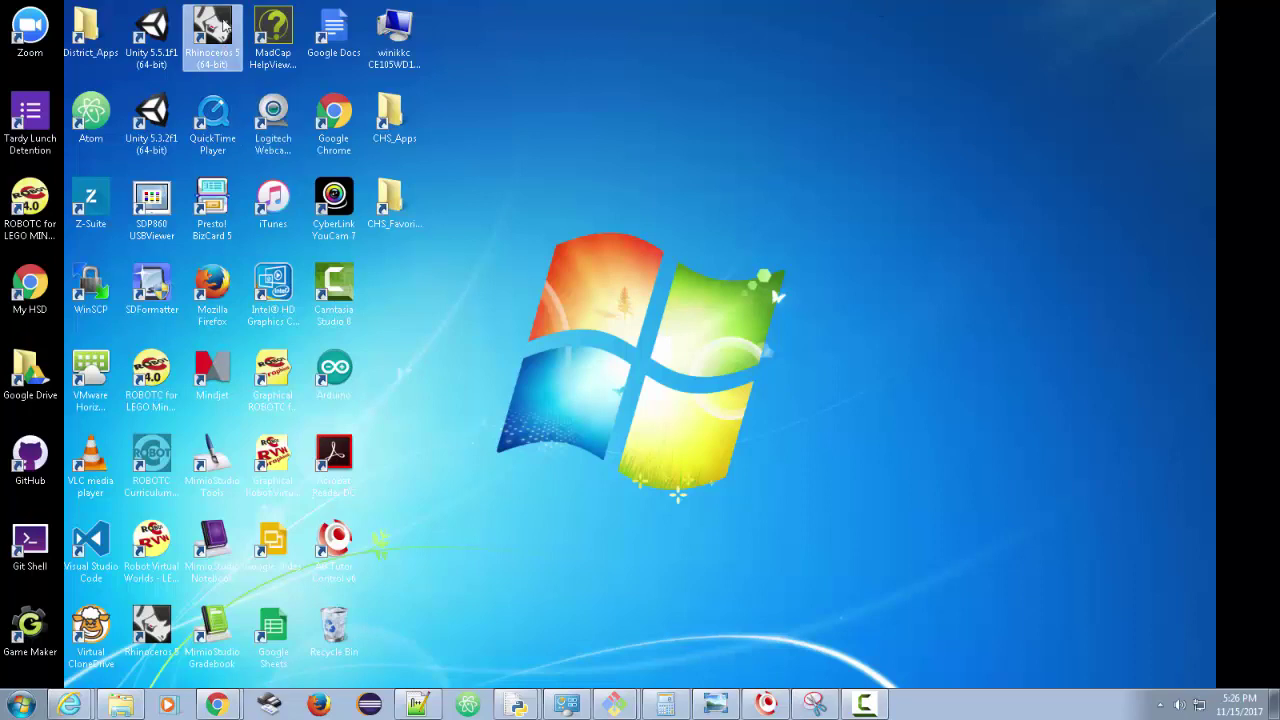
{"action": "double_click", "coordinate": [224, 25]}
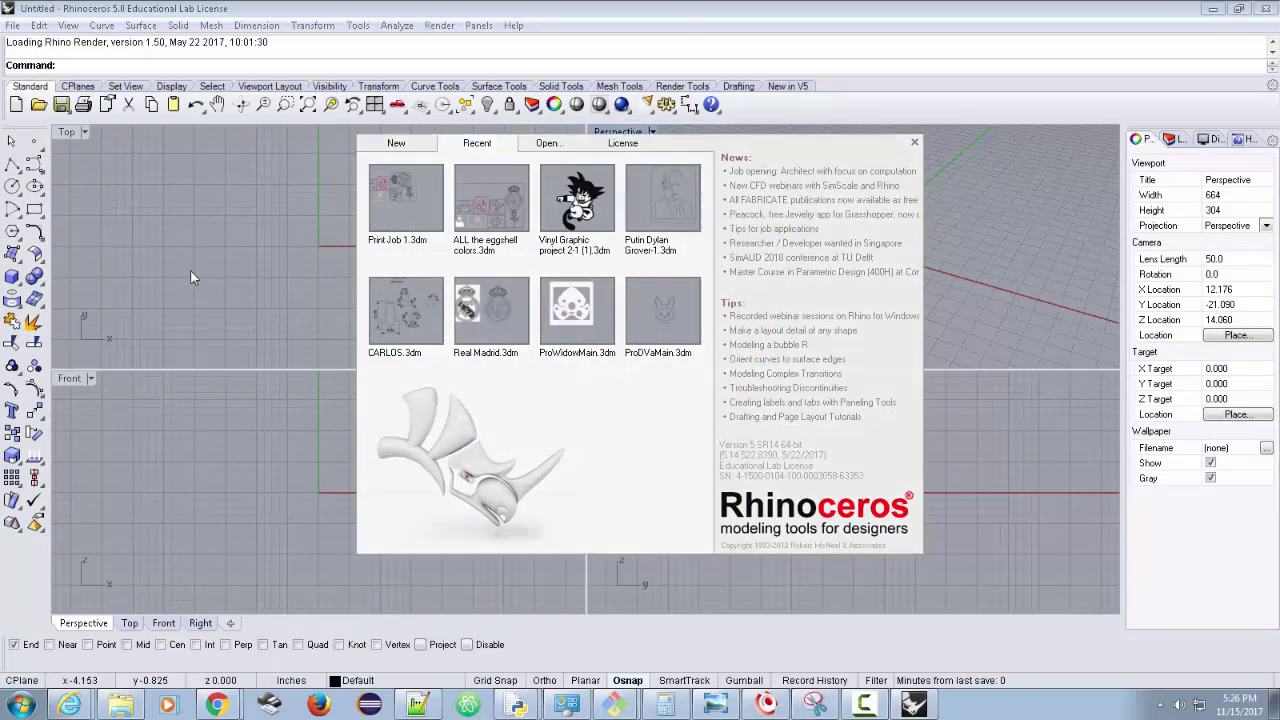
{"action": "left_click", "coordinate": [1009, 497]}
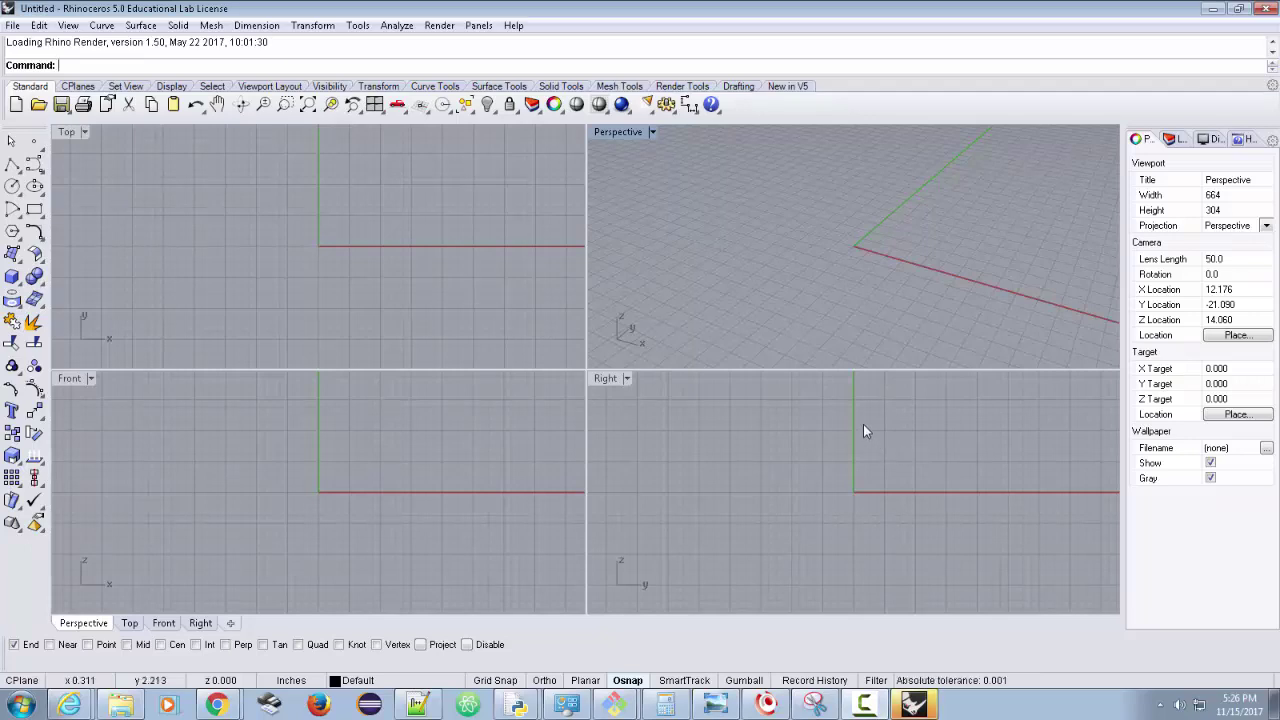
- Create a new model from the Small Objects - Inches template
{"action": "left_click", "coordinate": [12, 26]}
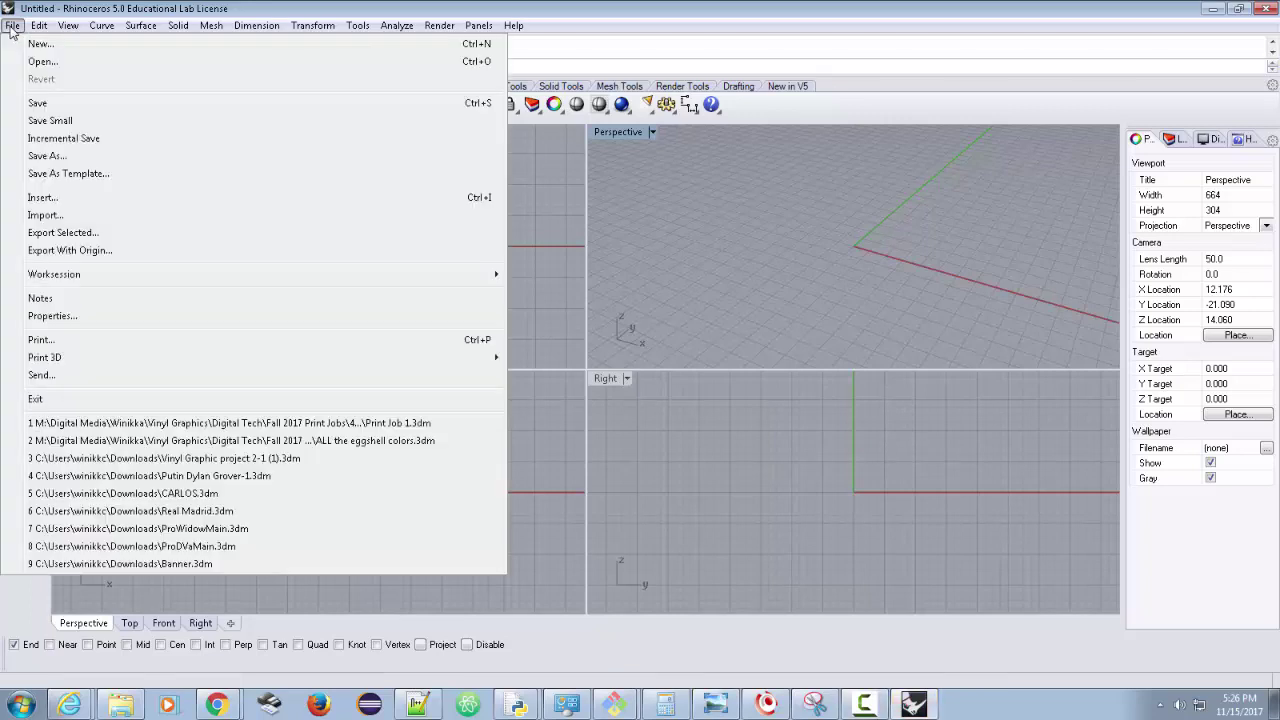
{"action": "left_click", "coordinate": [40, 43]}
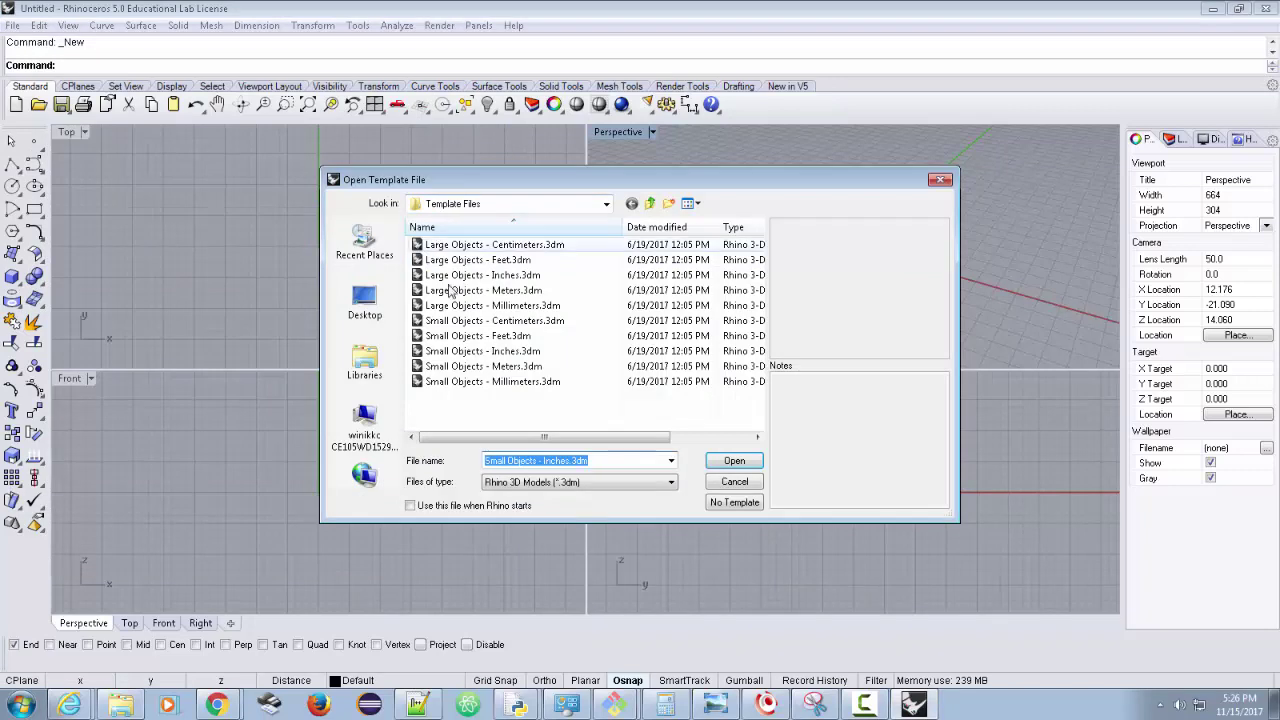
{"action": "left_click", "coordinate": [452, 352]}
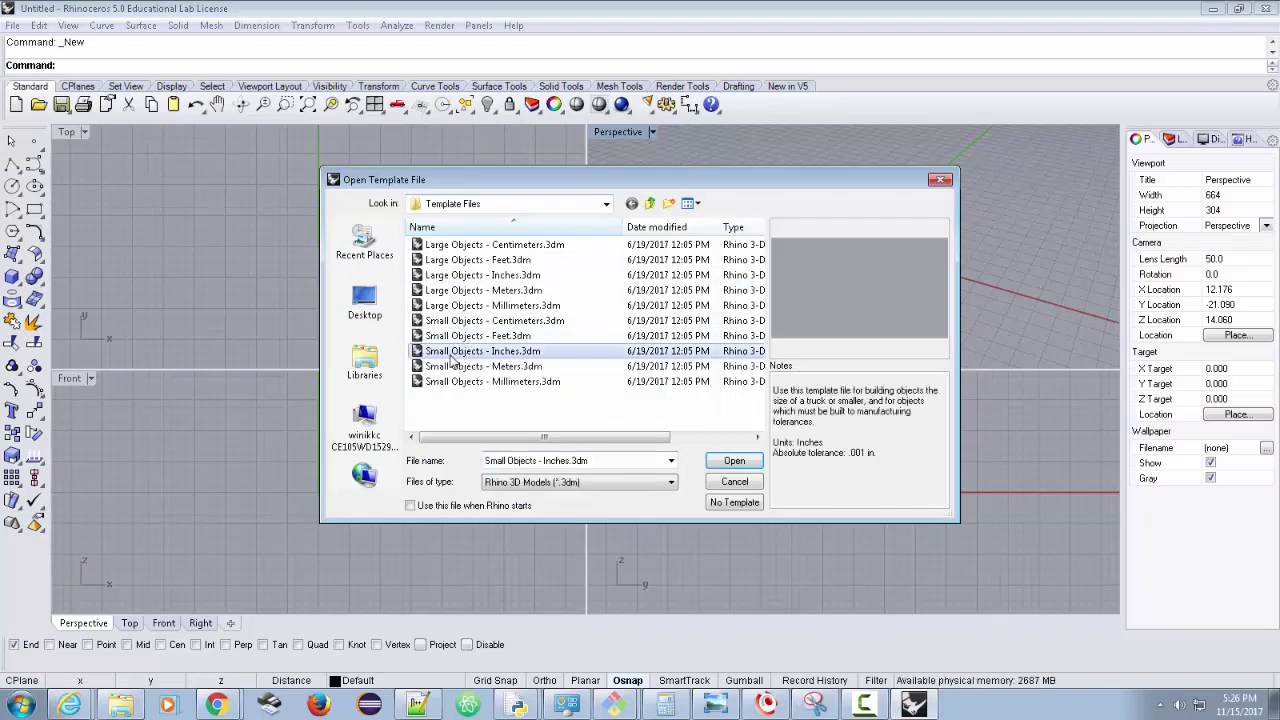
{"action": "left_click", "coordinate": [734, 462]}
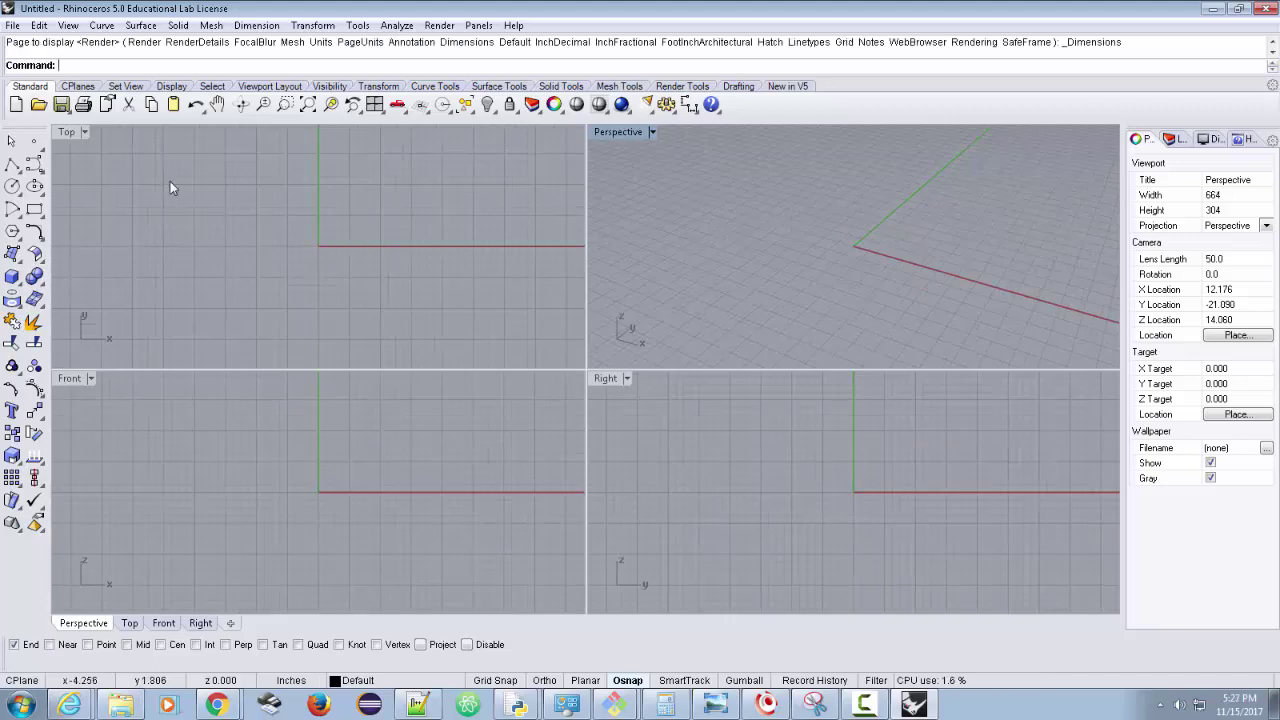
- Maximize the Top viewport so that it fills the modelling area
{"action": "left_click", "coordinate": [67, 139]}
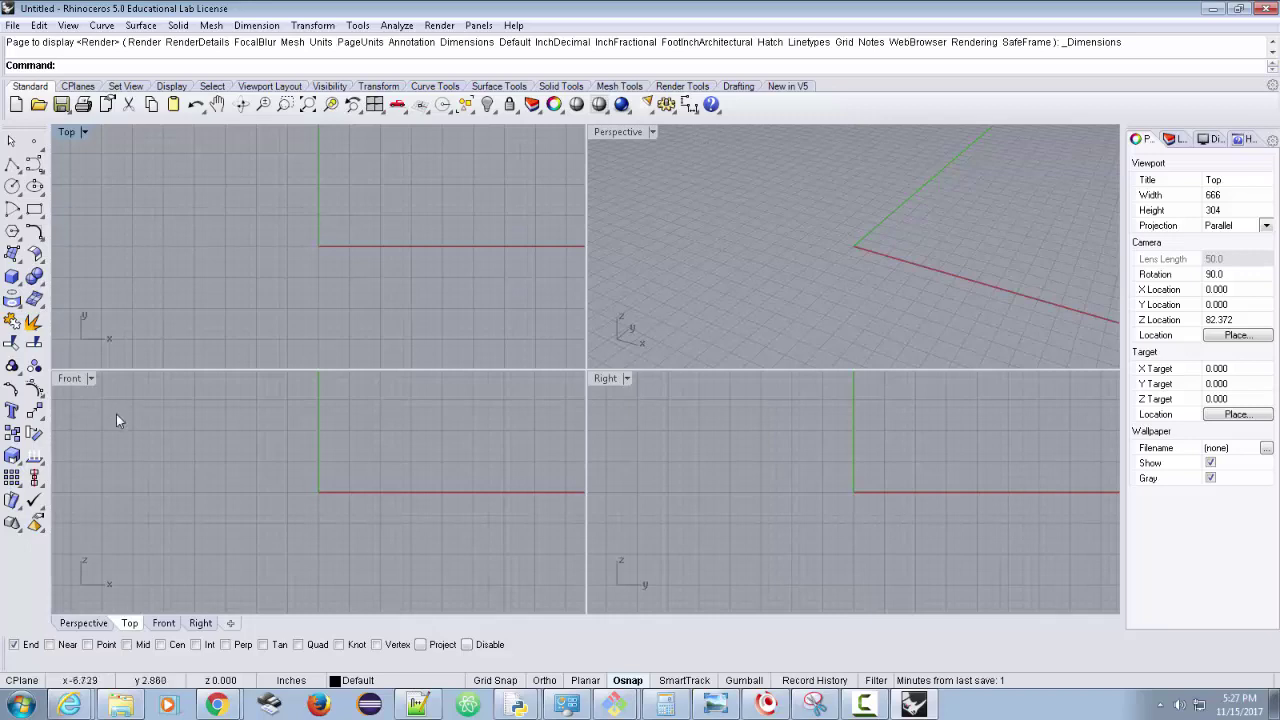
{"action": "double_click", "coordinate": [75, 140]}
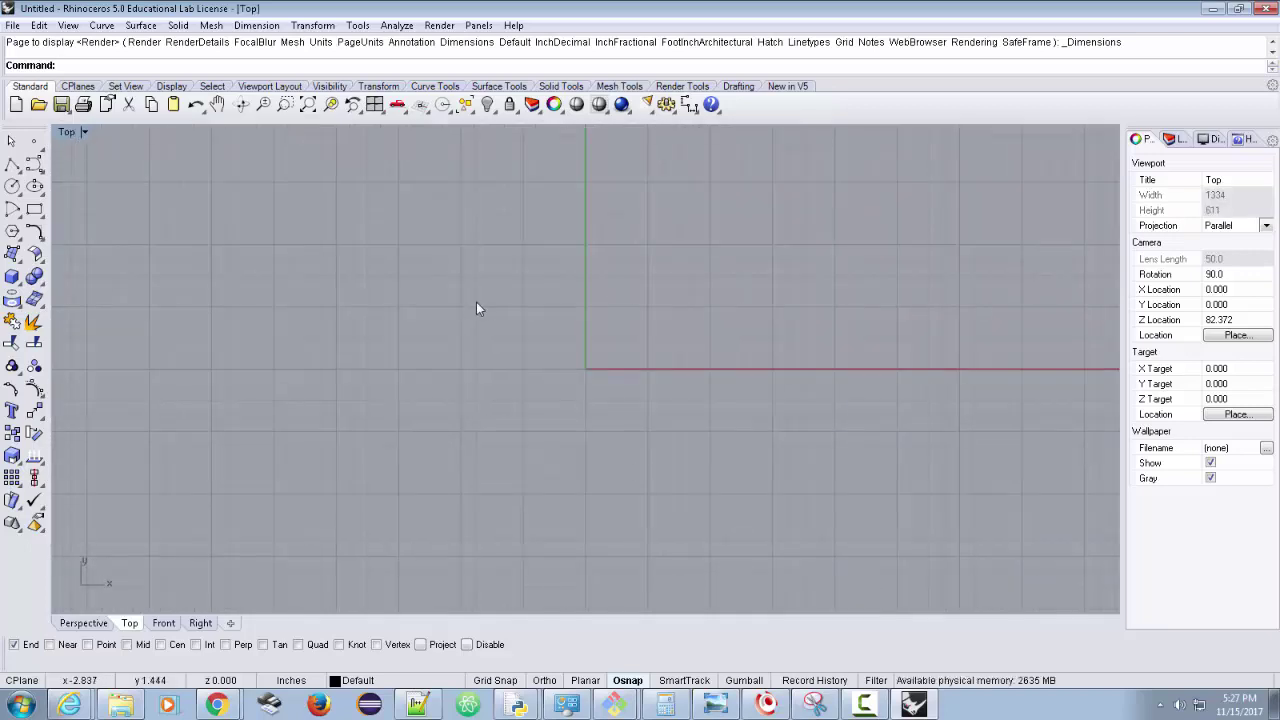
{"action": "right_click_drag", "start_coordinate": [735, 354], "coordinate": [472, 396]}
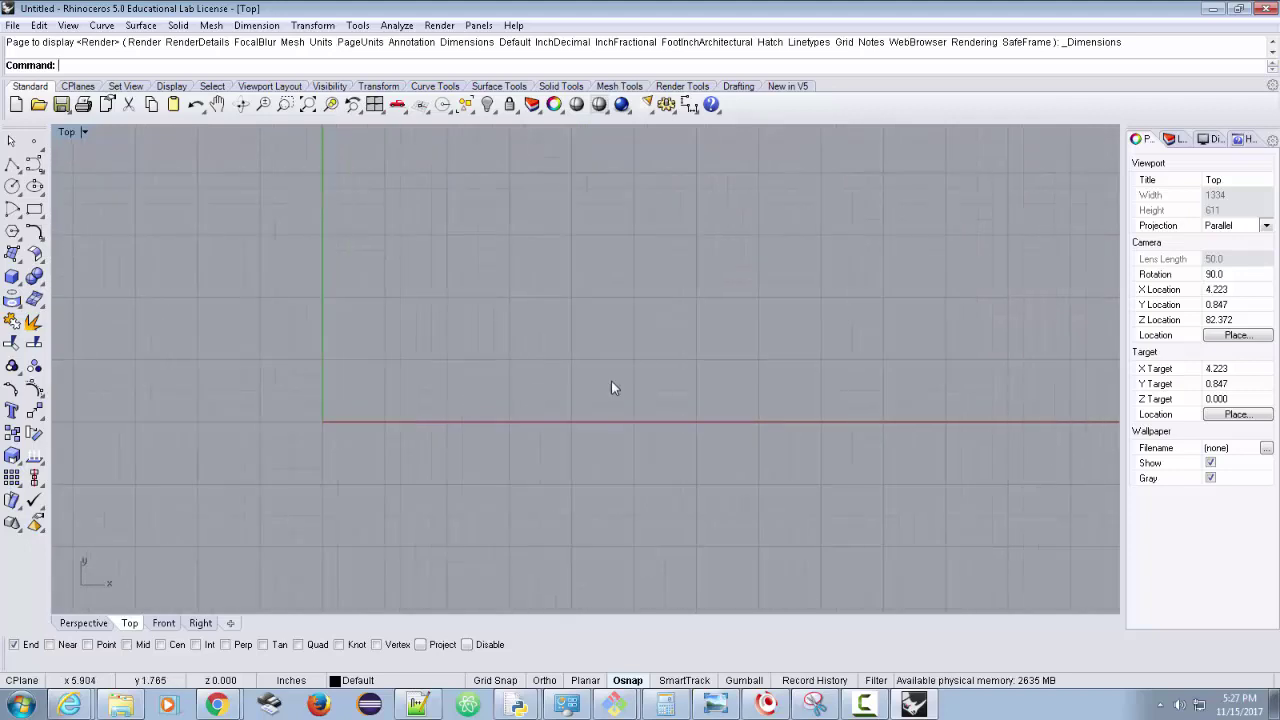
{"action": "right_click_drag", "start_coordinate": [685, 301], "coordinate": [563, 403]}
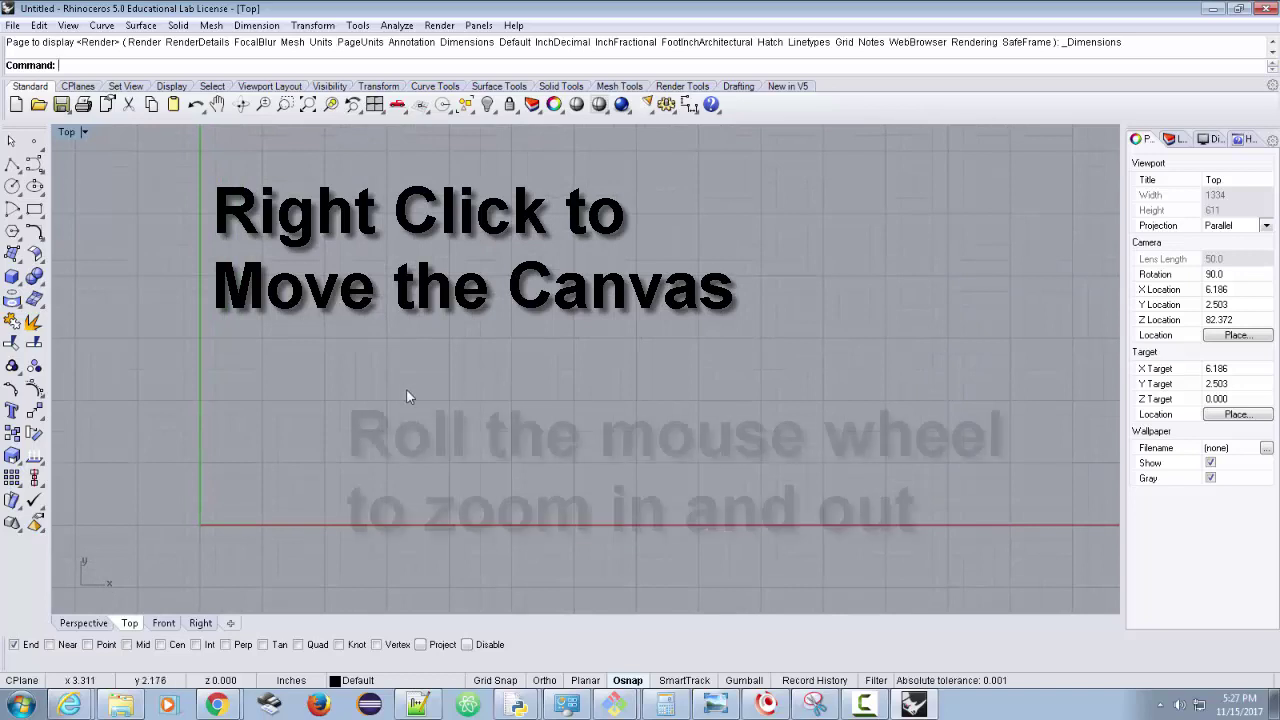
{"action": "scroll", "coordinate": [406, 392], "scroll_direction": "up", "scroll_amount": 5}
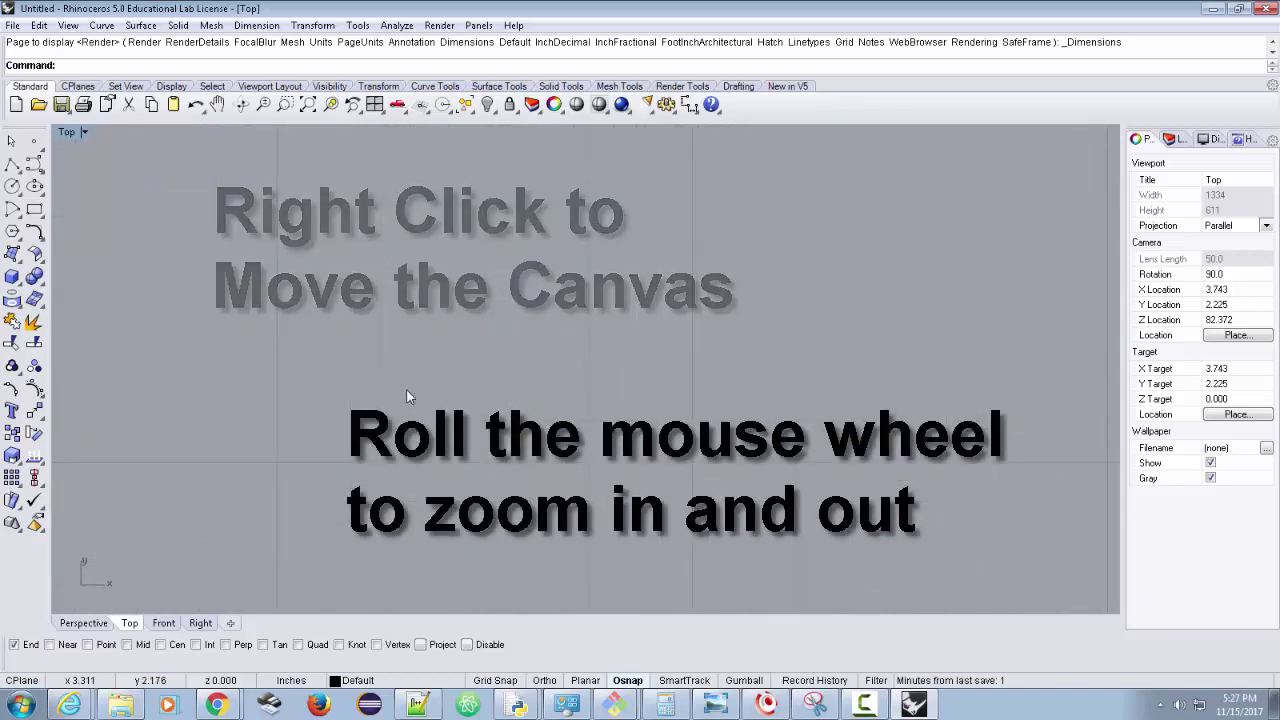
{"action": "scroll", "coordinate": [406, 388], "scroll_direction": "down", "scroll_amount": 3}
{"action": "scroll", "coordinate": [406, 387], "scroll_direction": "down", "scroll_amount": 5}
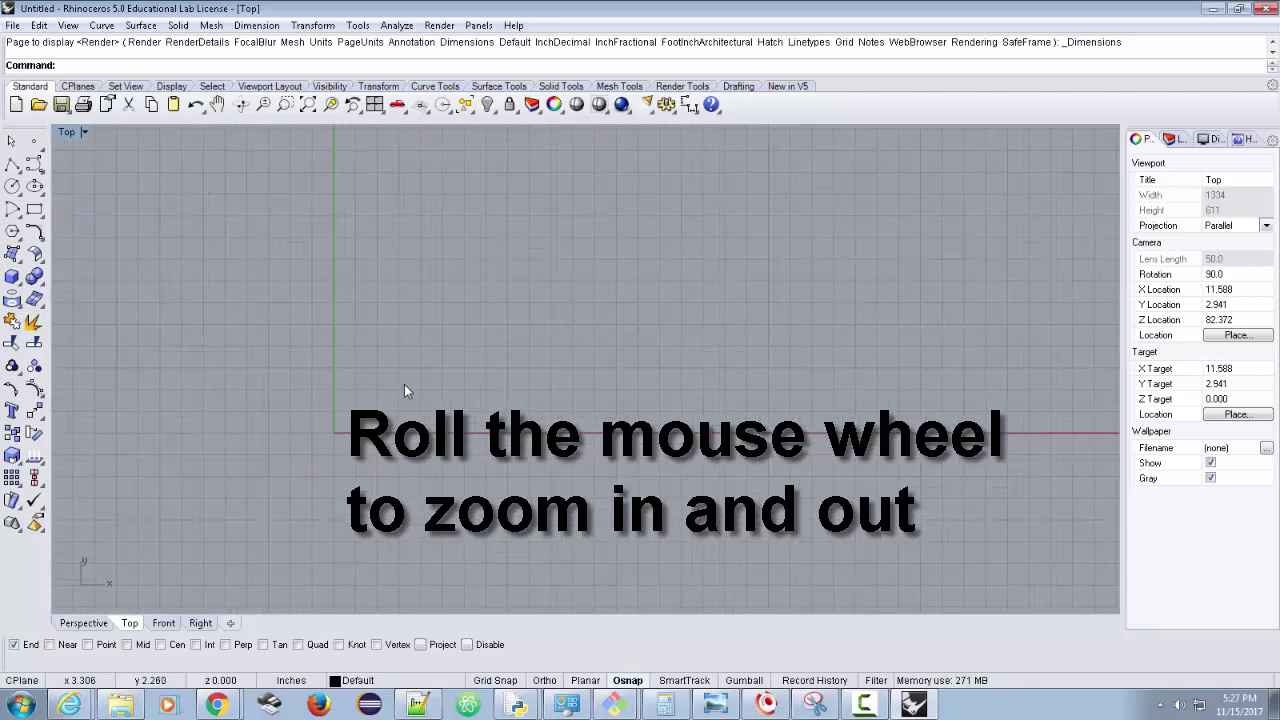
{"action": "scroll", "coordinate": [403, 388], "scroll_direction": "up", "scroll_amount": 4}
{"action": "scroll", "coordinate": [401, 388], "scroll_direction": "up", "scroll_amount": 2}
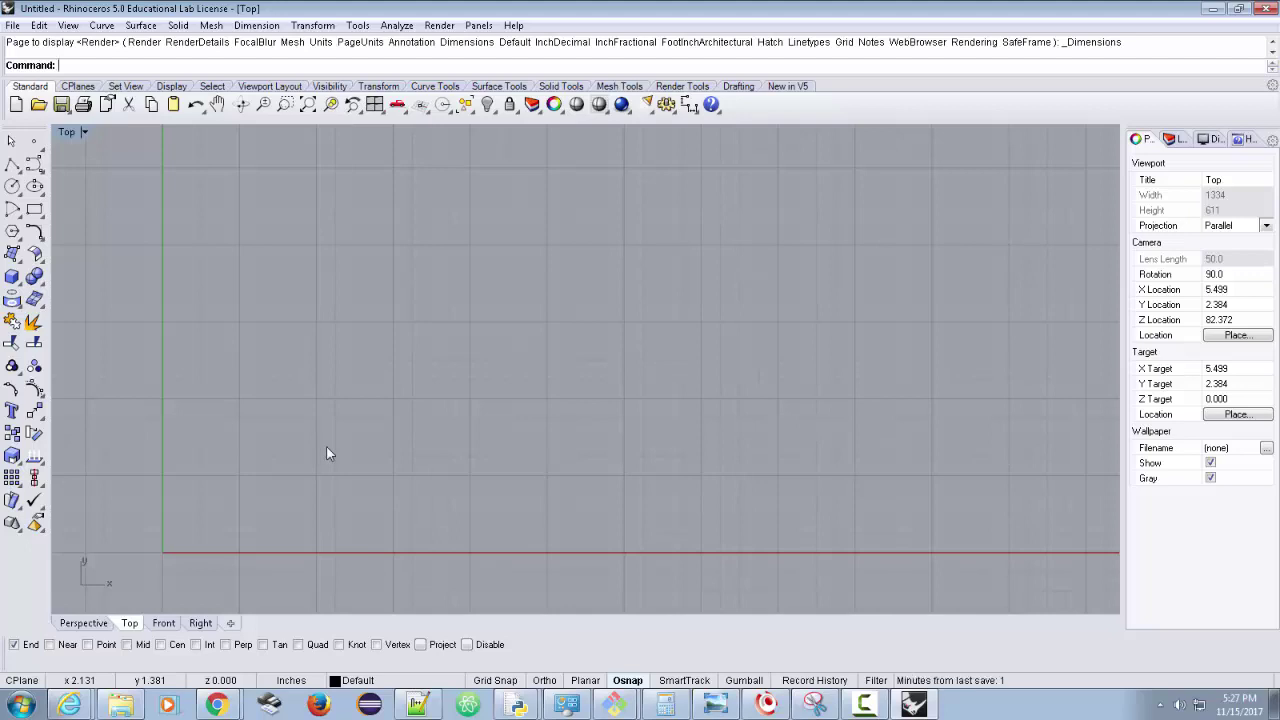
- Place 204-free-tribal-vector-pack.png from Downloads as a BackgroundBitmap in the Top view, its upper-left corner on the Y axis and lower edge along the X axis
{"action": "type", "text": "Ba"}
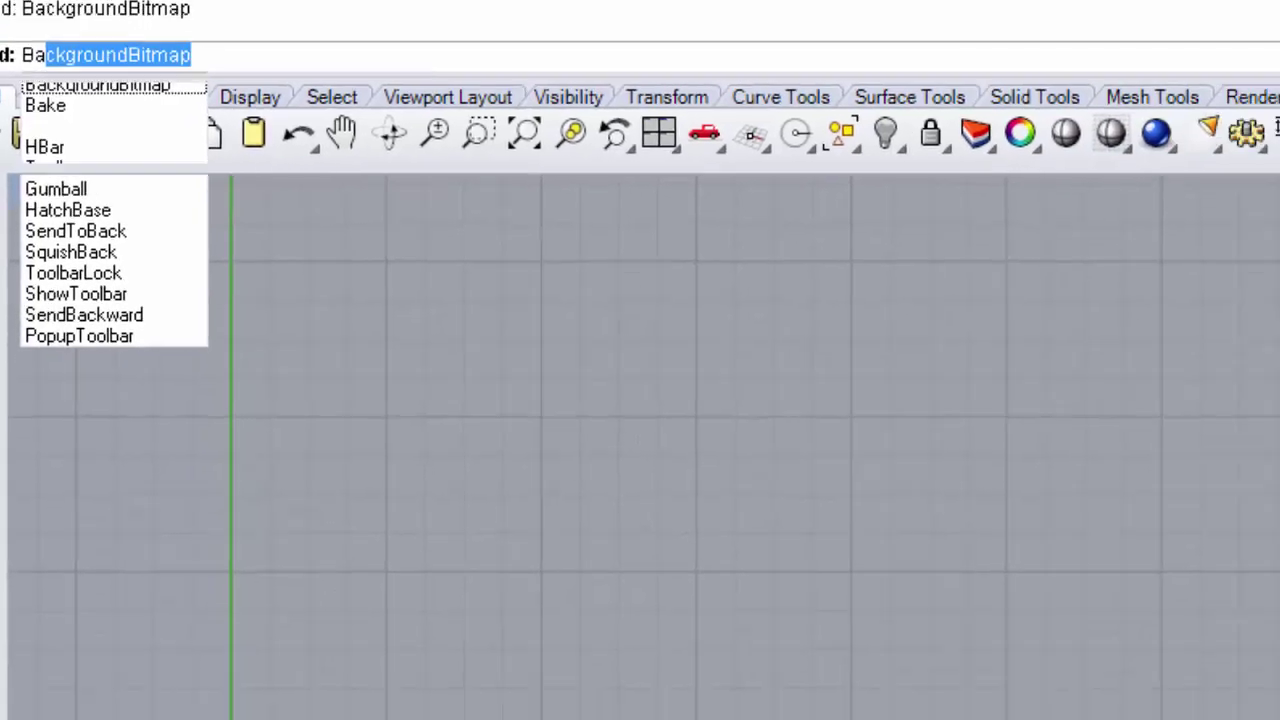
{"action": "key", "text": "Return"}
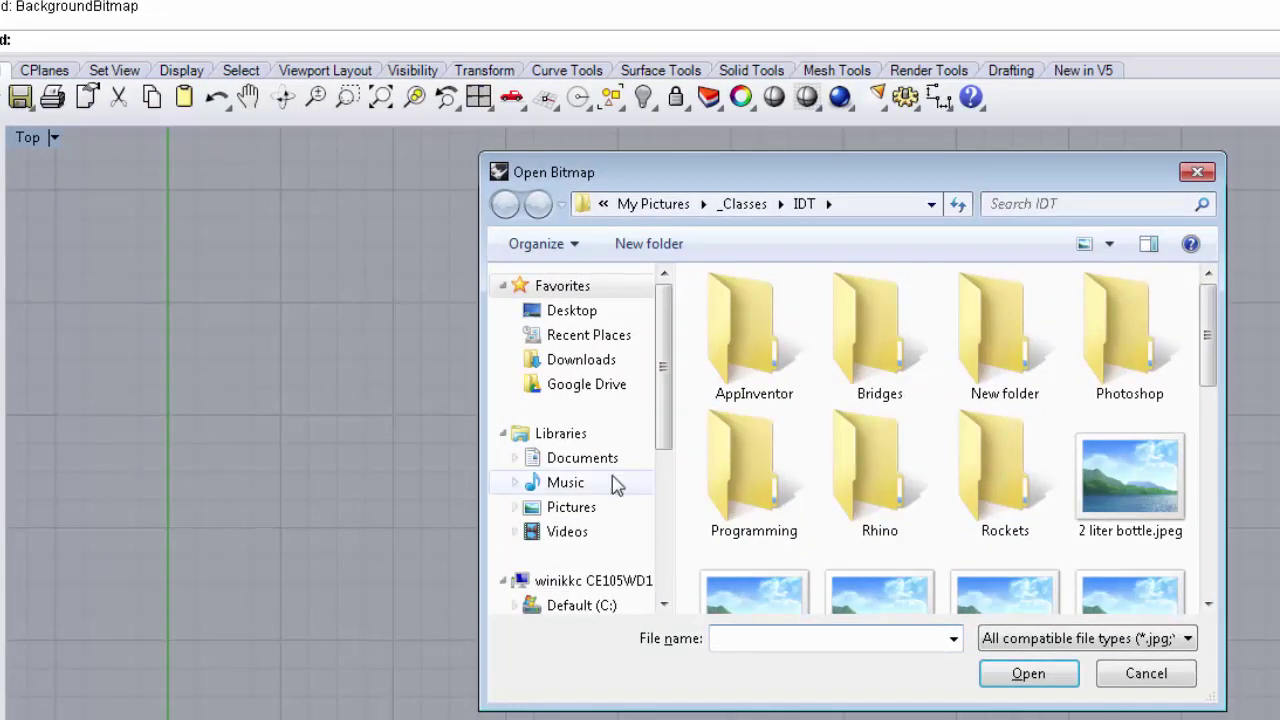
{"action": "left_click", "coordinate": [572, 505]}
{"action": "left_click", "coordinate": [572, 327]}
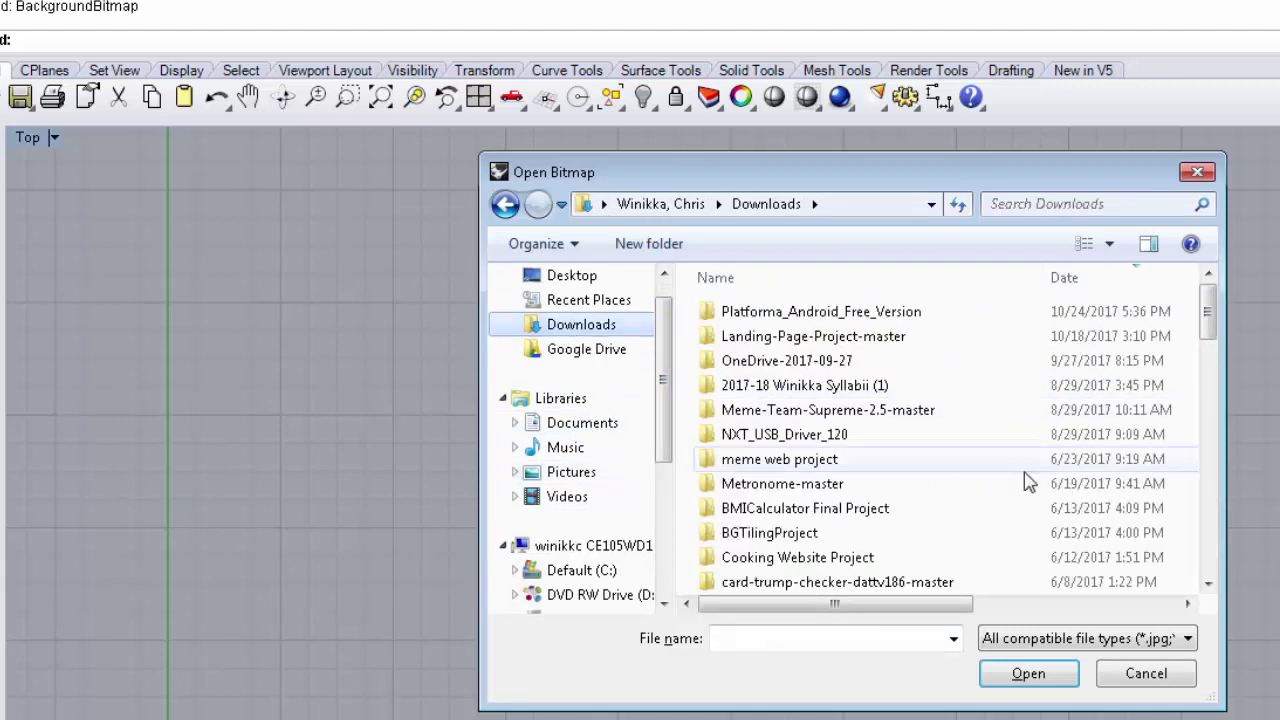
{"action": "left_click", "coordinate": [1208, 505]}
{"action": "left_click", "coordinate": [1208, 507]}
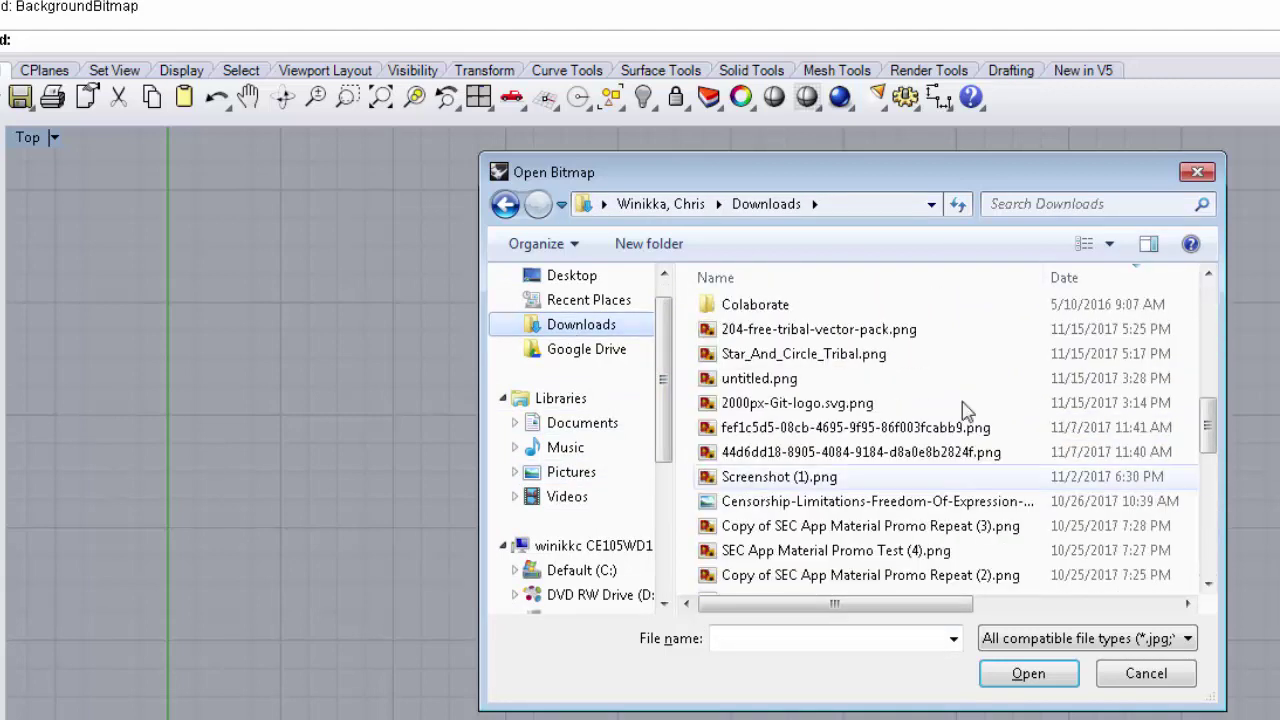
{"action": "double_click", "coordinate": [830, 334]}
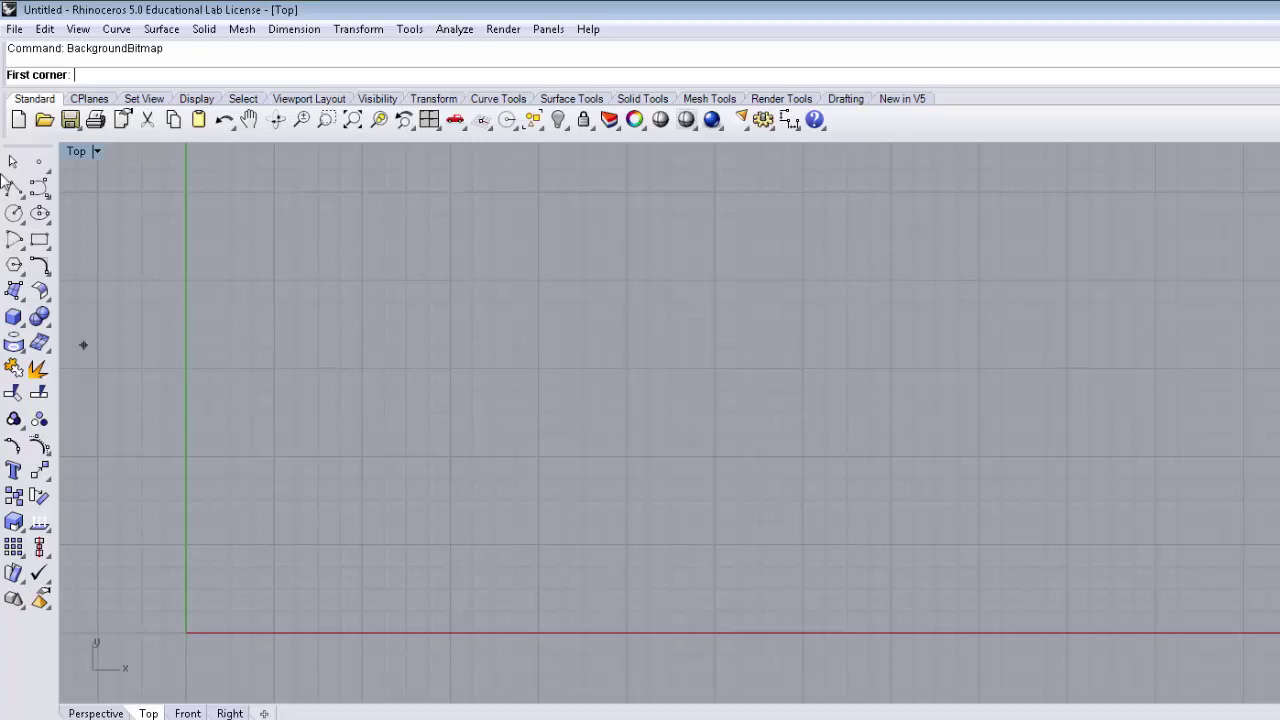
{"action": "left_click", "coordinate": [187, 279]}
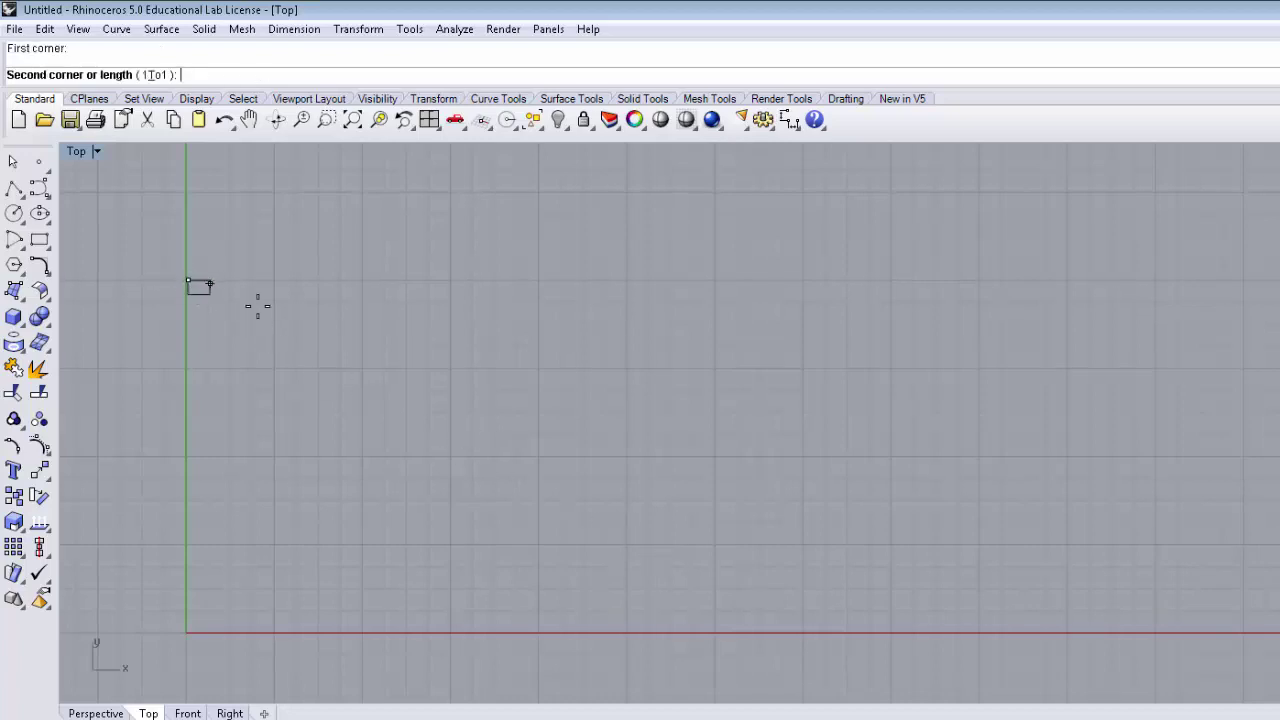
{"action": "left_click", "coordinate": [733, 507]}
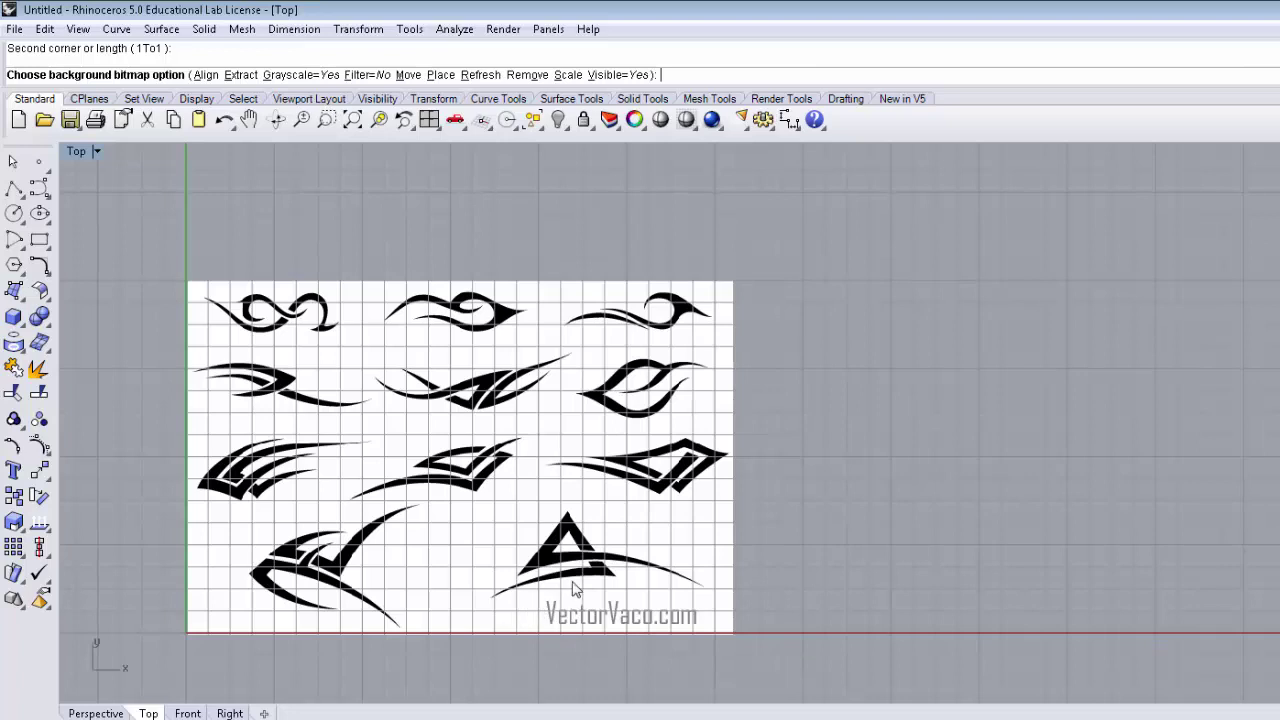
- Enlarge the background bitmap with its Scale option, using an origin near its lower-right corner and reference points toward and beyond its upper-left corner
{"action": "scroll", "coordinate": [580, 600], "scroll_direction": "up", "scroll_amount": 6}
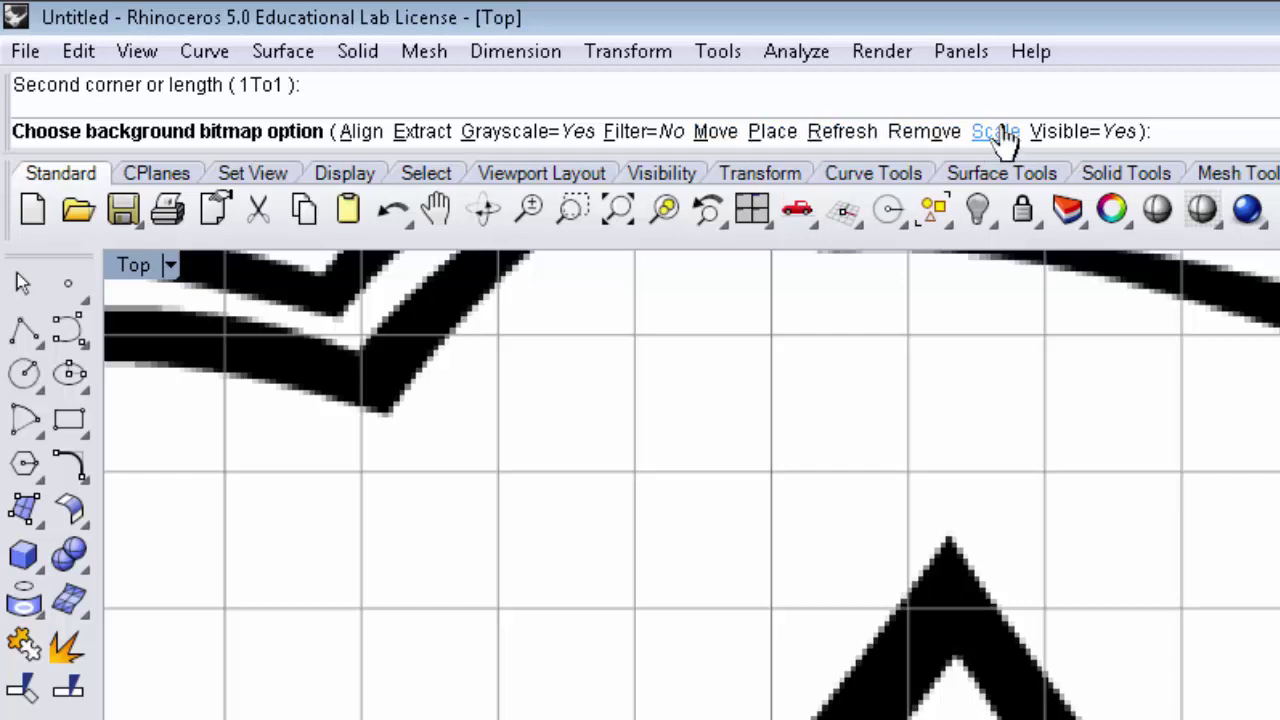
{"action": "scroll", "coordinate": [940, 560], "scroll_direction": "down", "scroll_amount": 10}
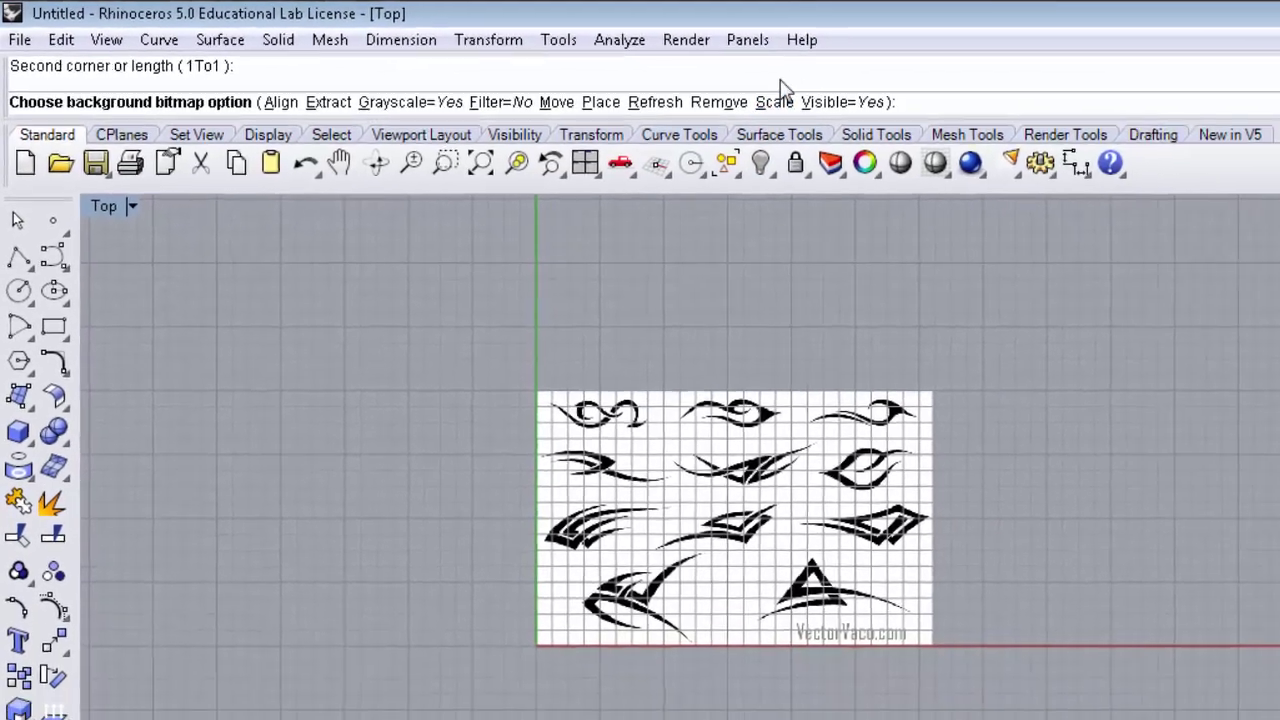
{"action": "left_click", "coordinate": [773, 101]}
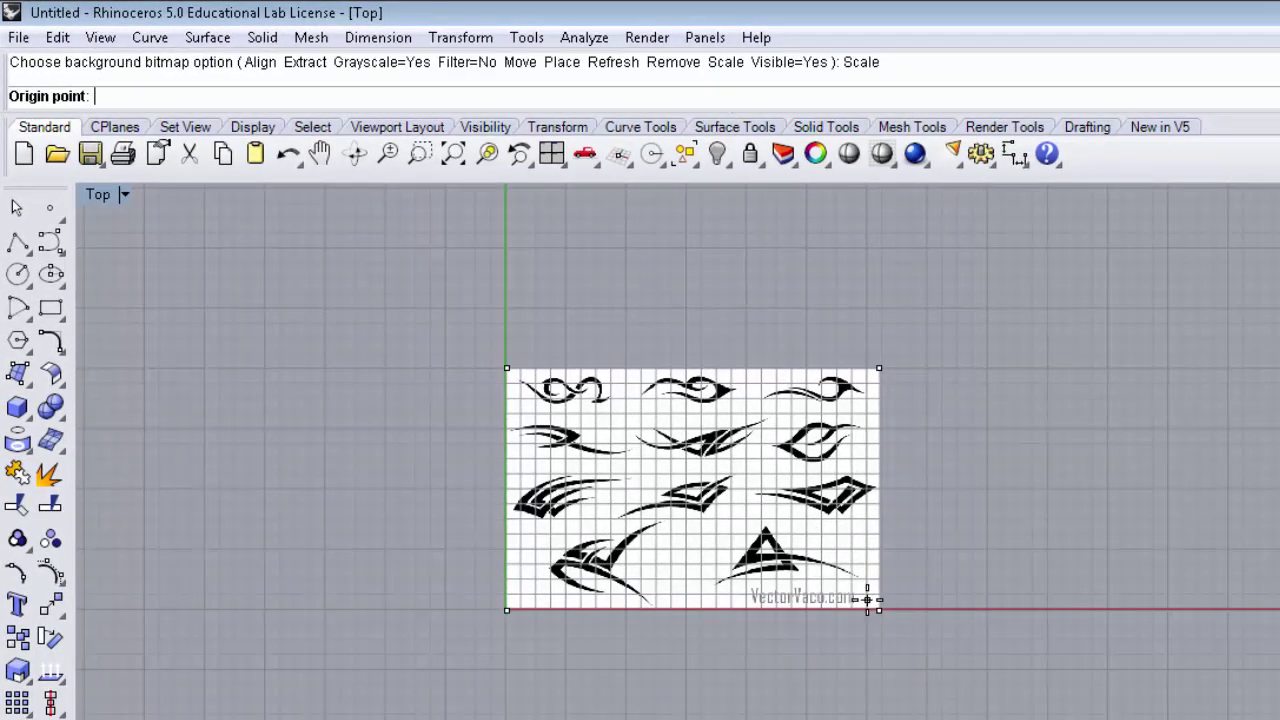
{"action": "left_click", "coordinate": [867, 599]}
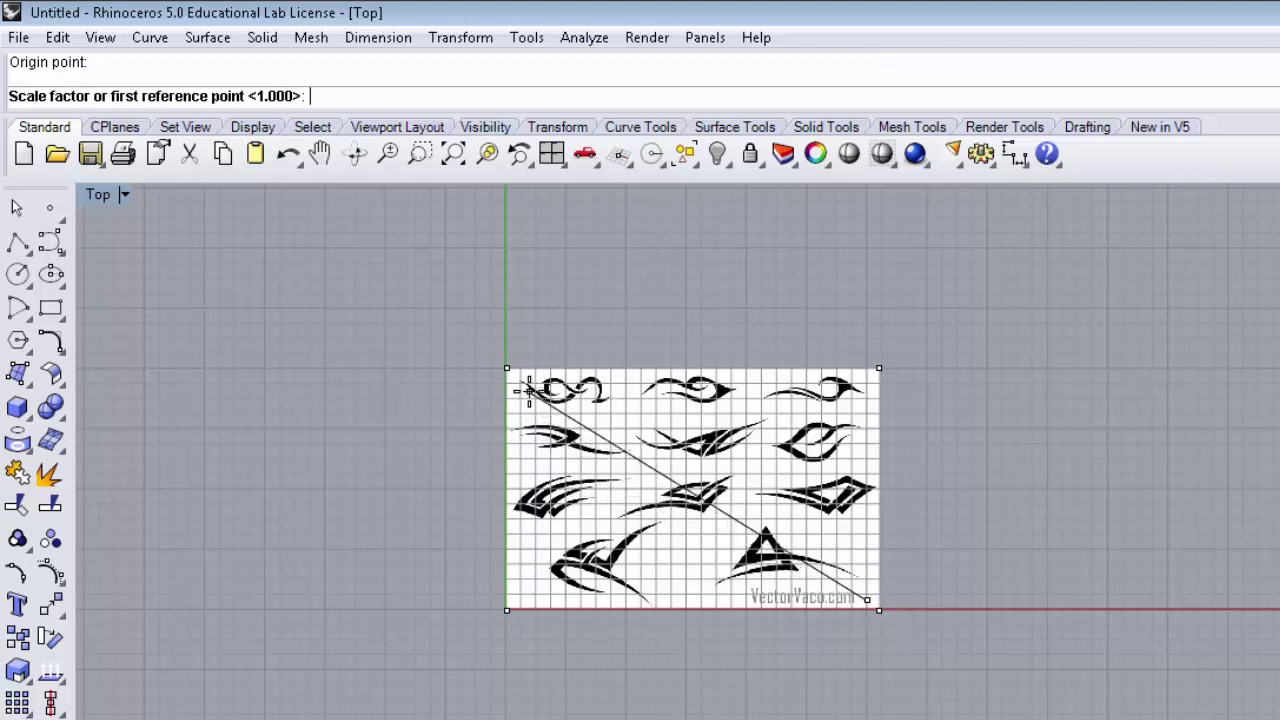
{"action": "left_click", "coordinate": [529, 389]}
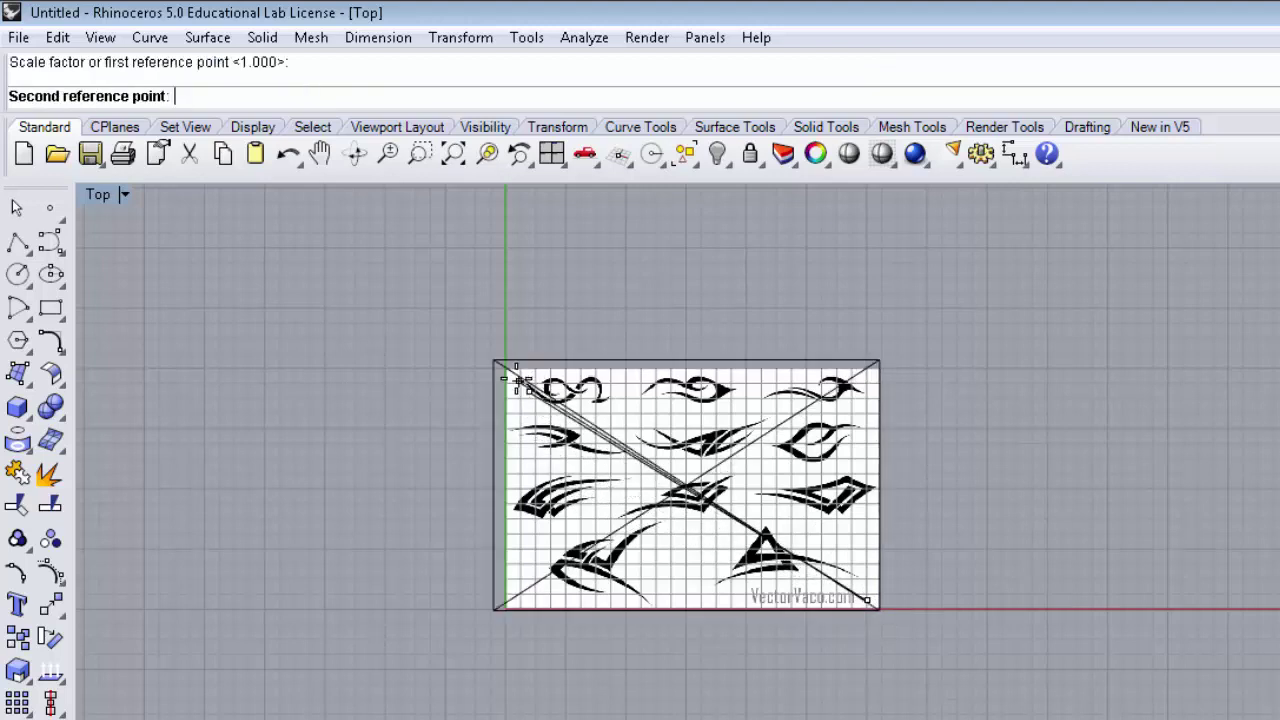
{"action": "left_click", "coordinate": [438, 320]}
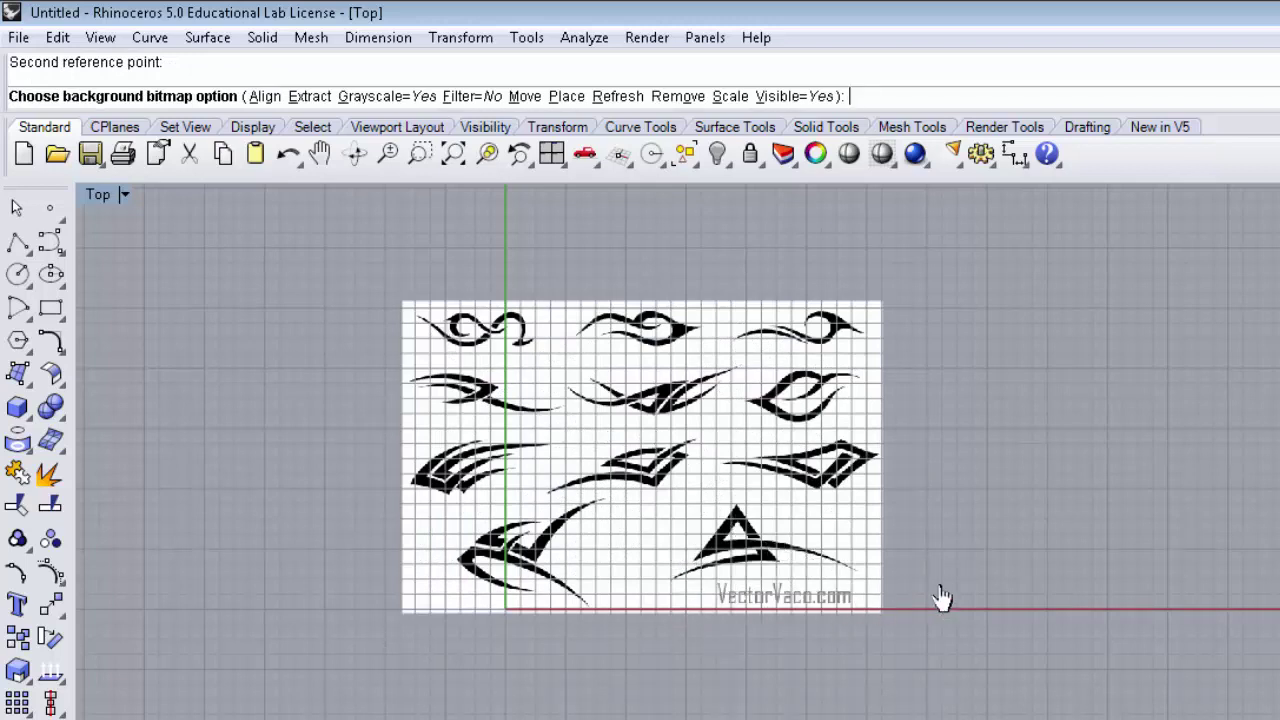
{"action": "key", "text": "Return"}
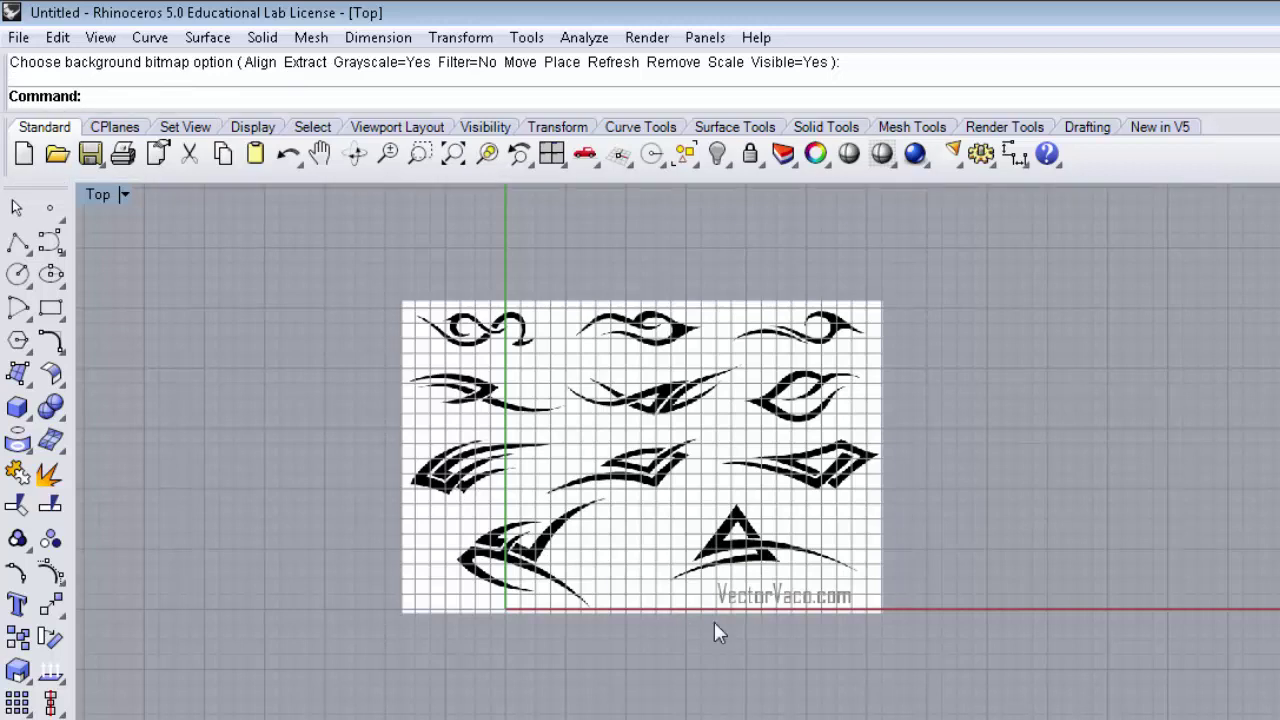
- Show the Osnap options and enable only the End object snap for tracing the triangular tribal motif
{"action": "scroll", "coordinate": [811, 583], "scroll_direction": "up", "scroll_amount": 3}
{"action": "scroll", "coordinate": [632, 549], "scroll_direction": "up", "scroll_amount": 5}
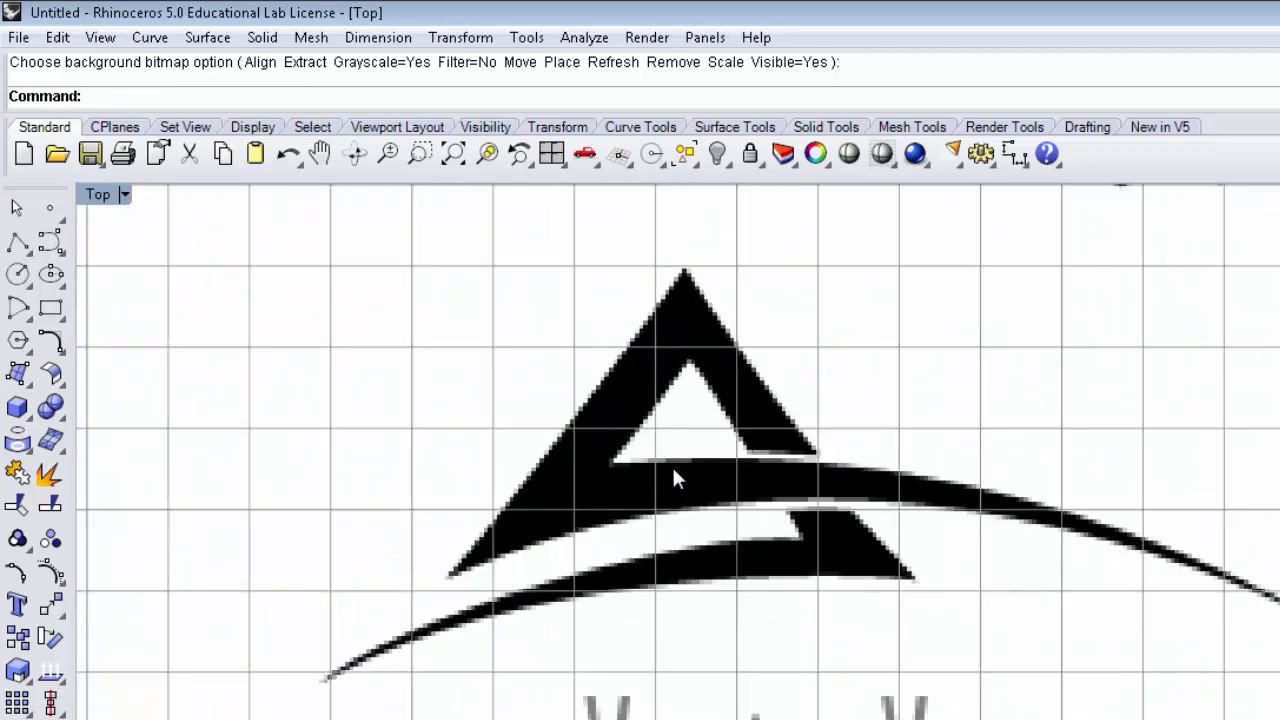
{"action": "scroll", "coordinate": [672, 465], "scroll_direction": "up", "scroll_amount": 1}
{"action": "right_click_drag", "start_coordinate": [687, 477], "coordinate": [764, 628]}
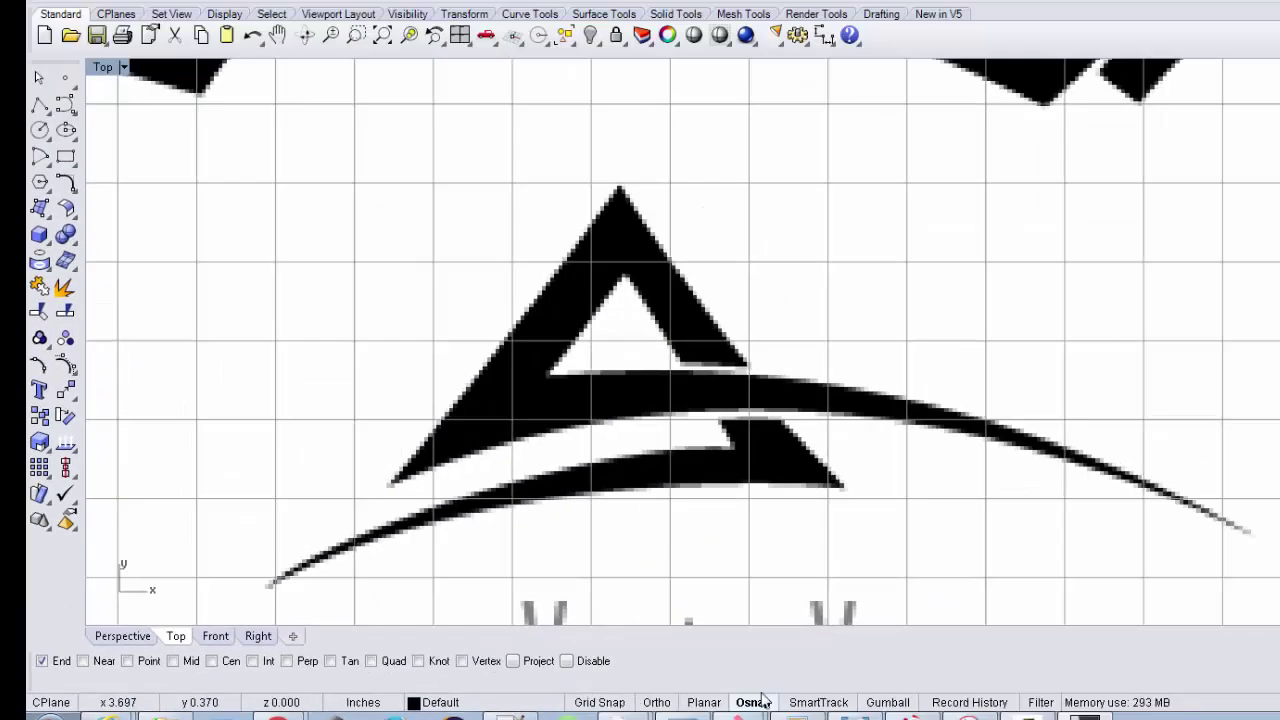
{"action": "left_click", "coordinate": [63, 663]}
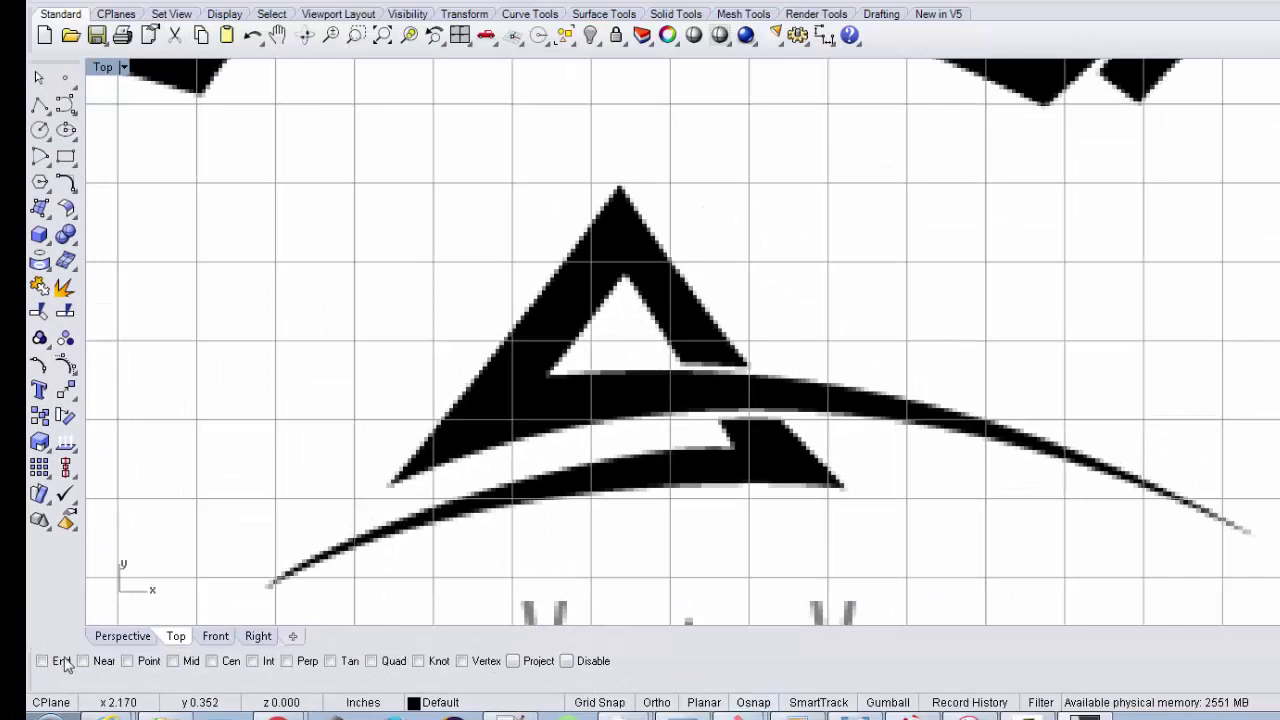
{"action": "left_click", "coordinate": [758, 704]}
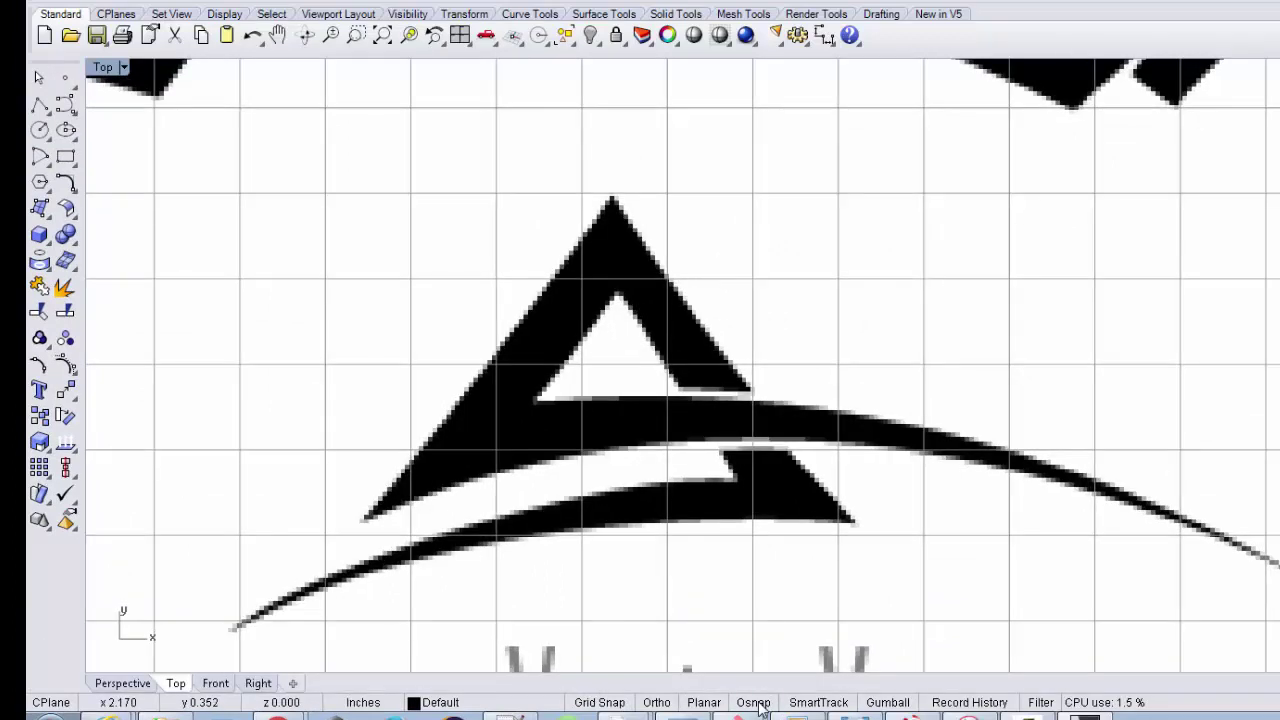
{"action": "left_click", "coordinate": [756, 703]}
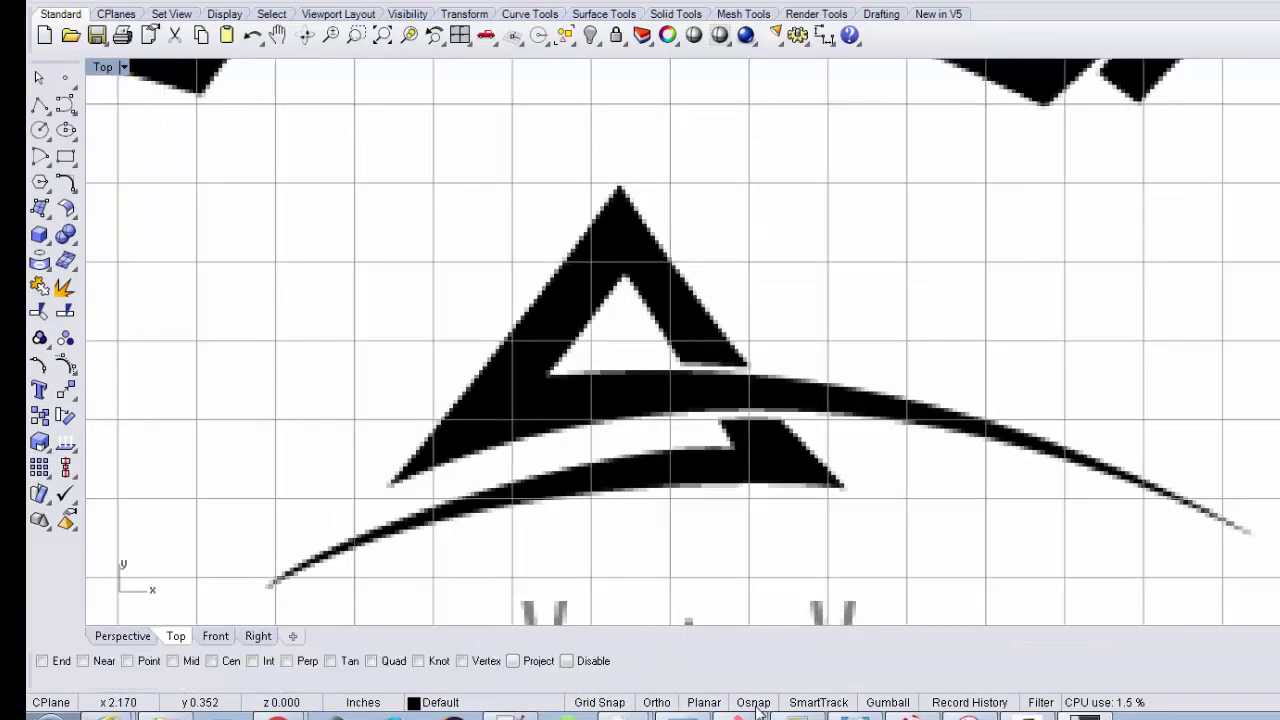
{"action": "left_click", "coordinate": [42, 661]}
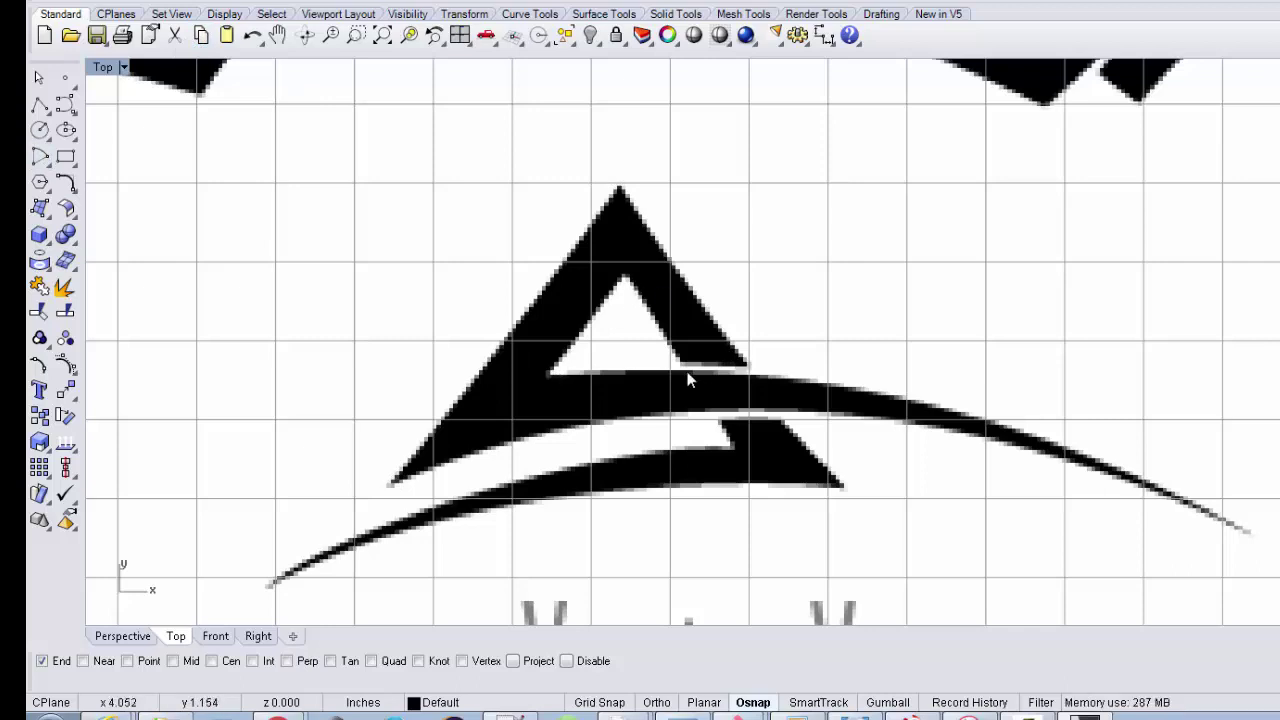
{"action": "left_click", "coordinate": [39, 106]}
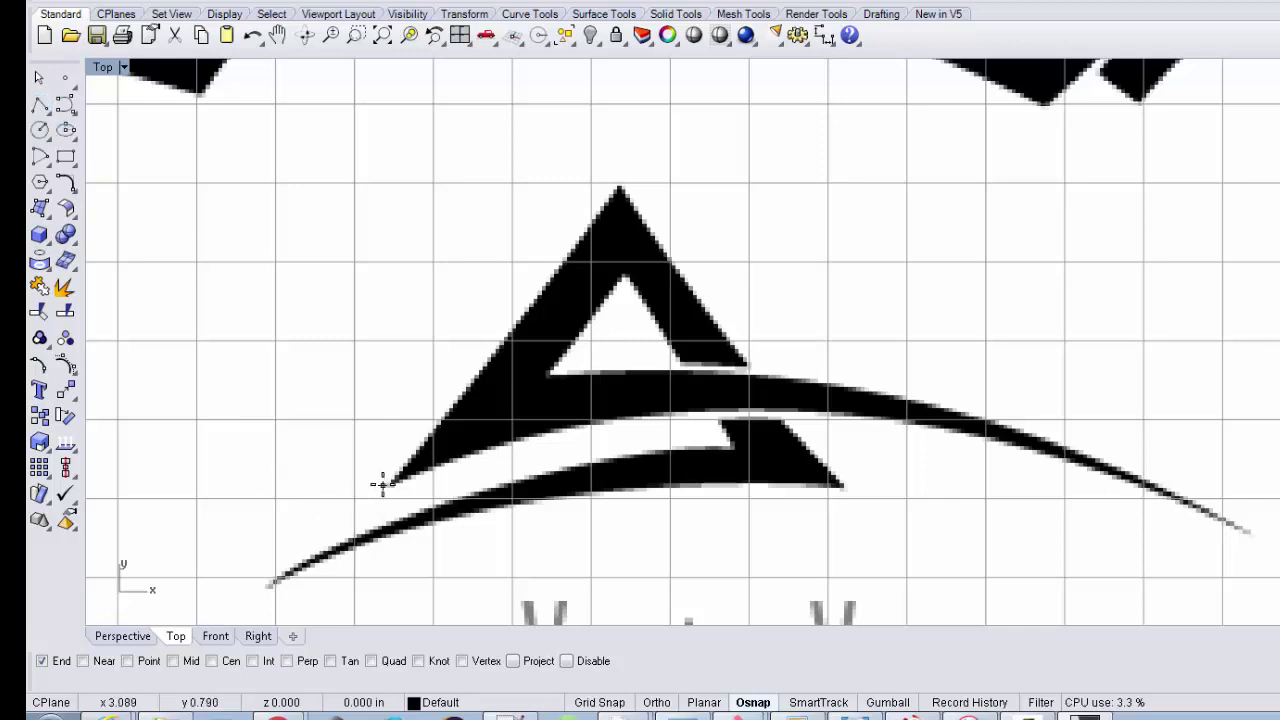
{"action": "scroll", "coordinate": [381, 490], "scroll_direction": "up", "scroll_amount": 2}
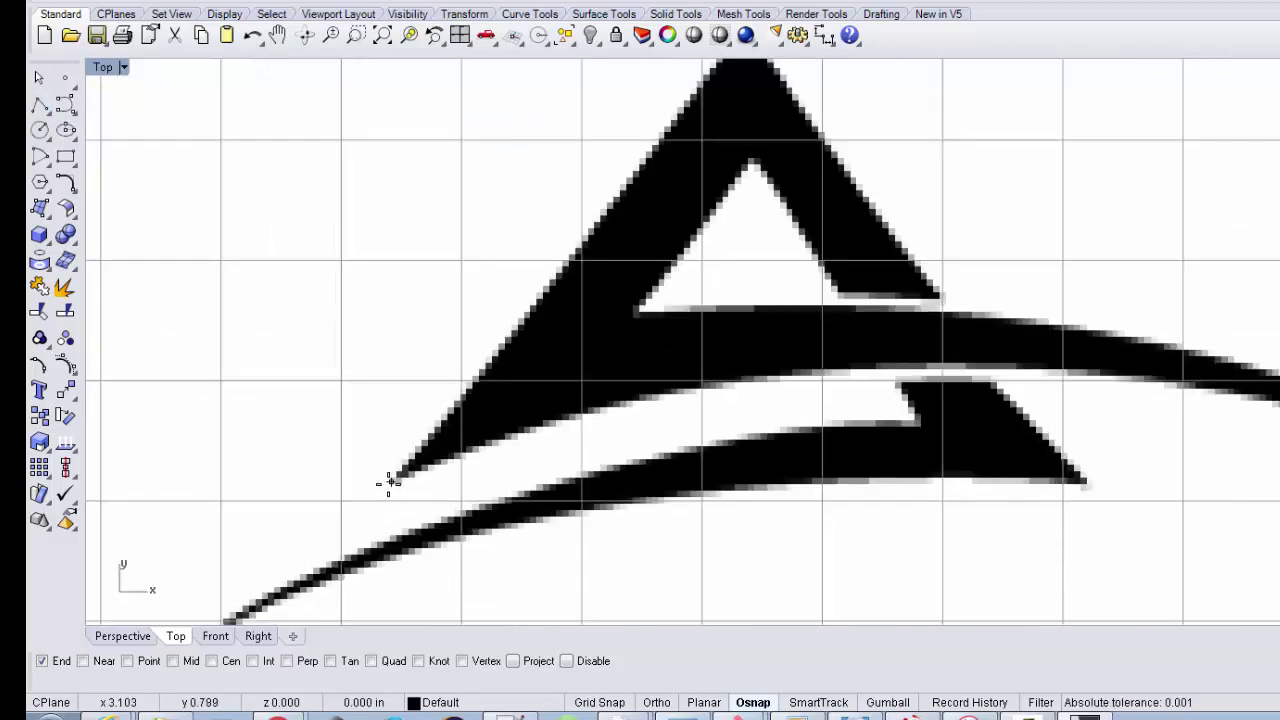
{"action": "left_click", "coordinate": [388, 484]}
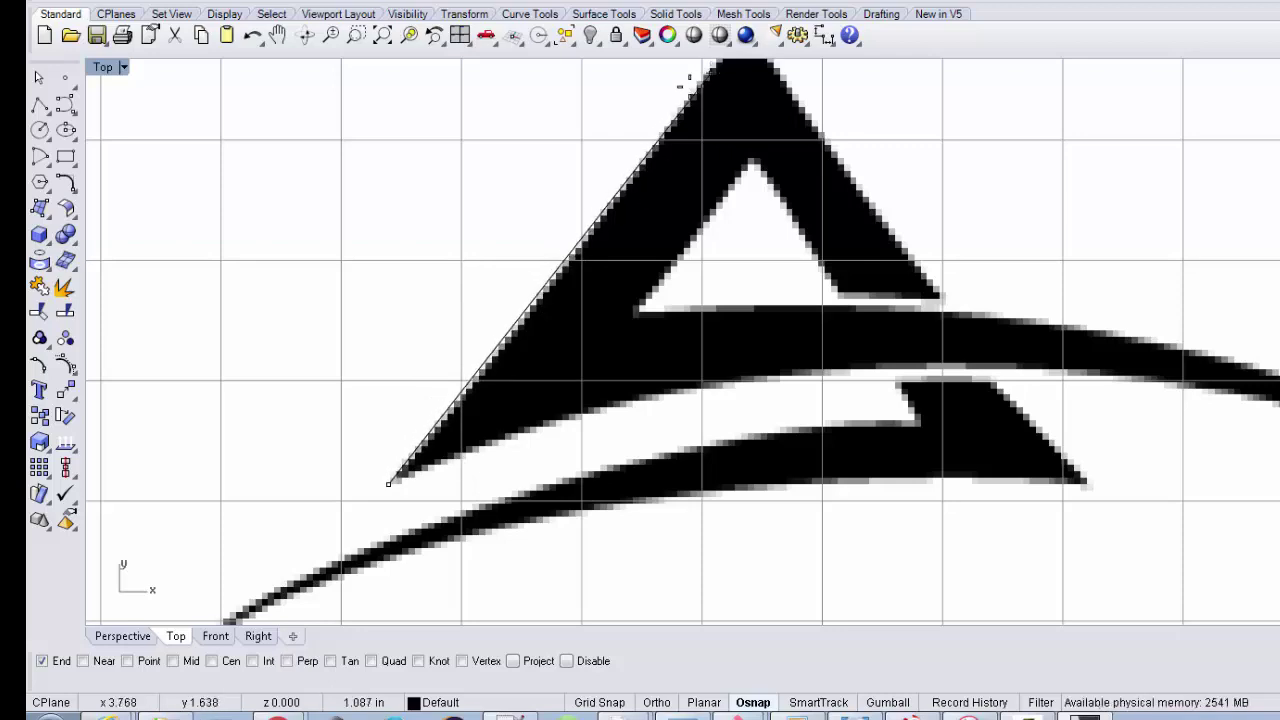
{"action": "key", "text": "Escape"}
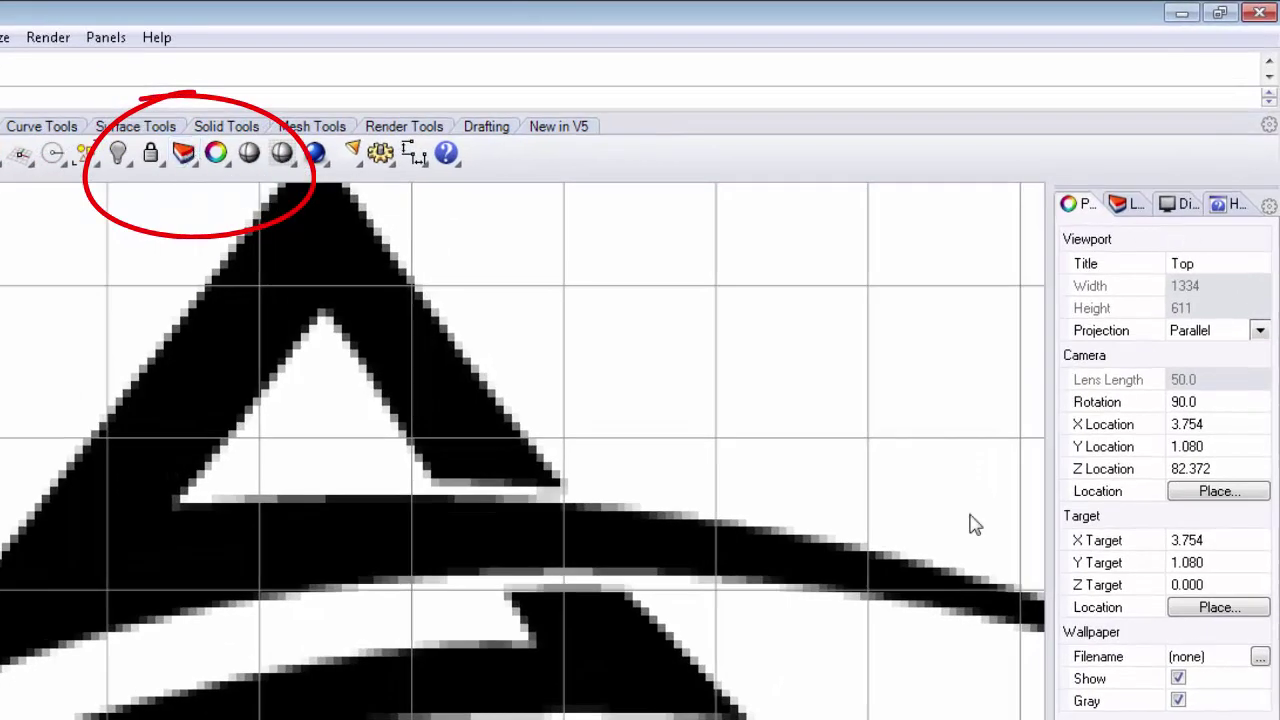
- Make Layer 04 current and trace the triangular motif's straight outer and inner edges with one open polyline, from its lower-left tip to the inner-left corner
{"action": "left_click", "coordinate": [1118, 204]}
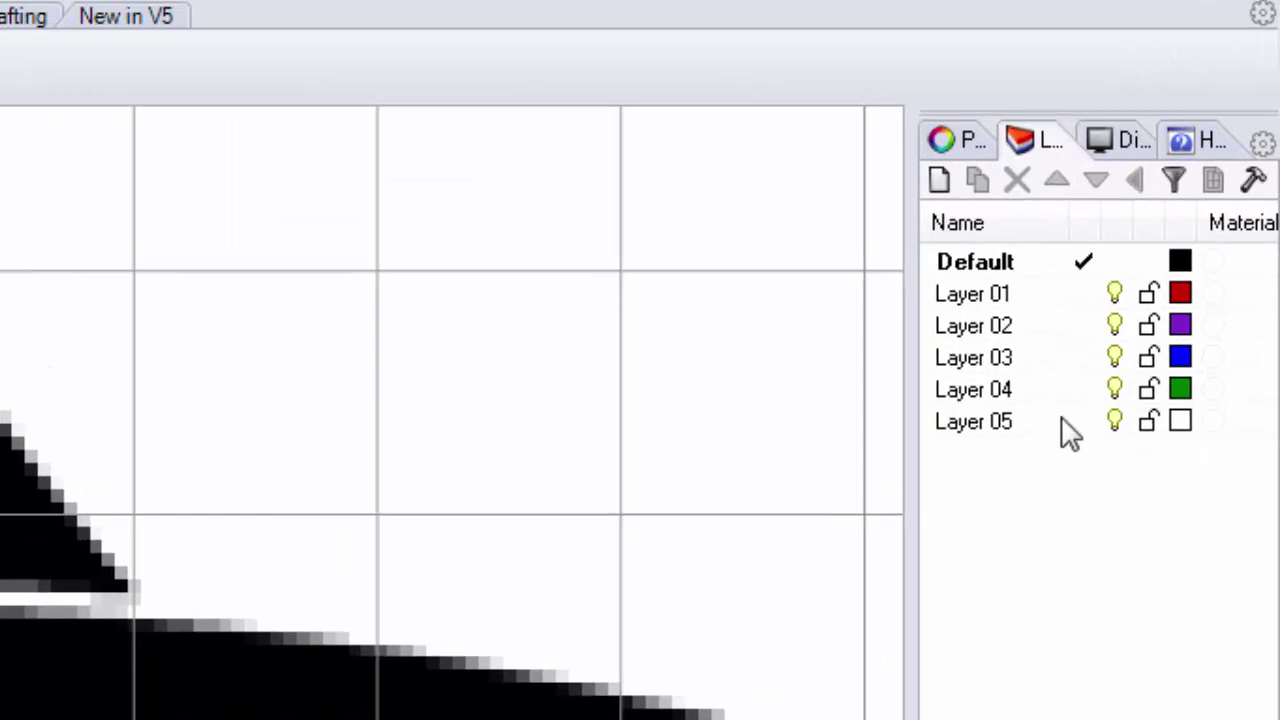
{"action": "left_click", "coordinate": [1087, 388]}
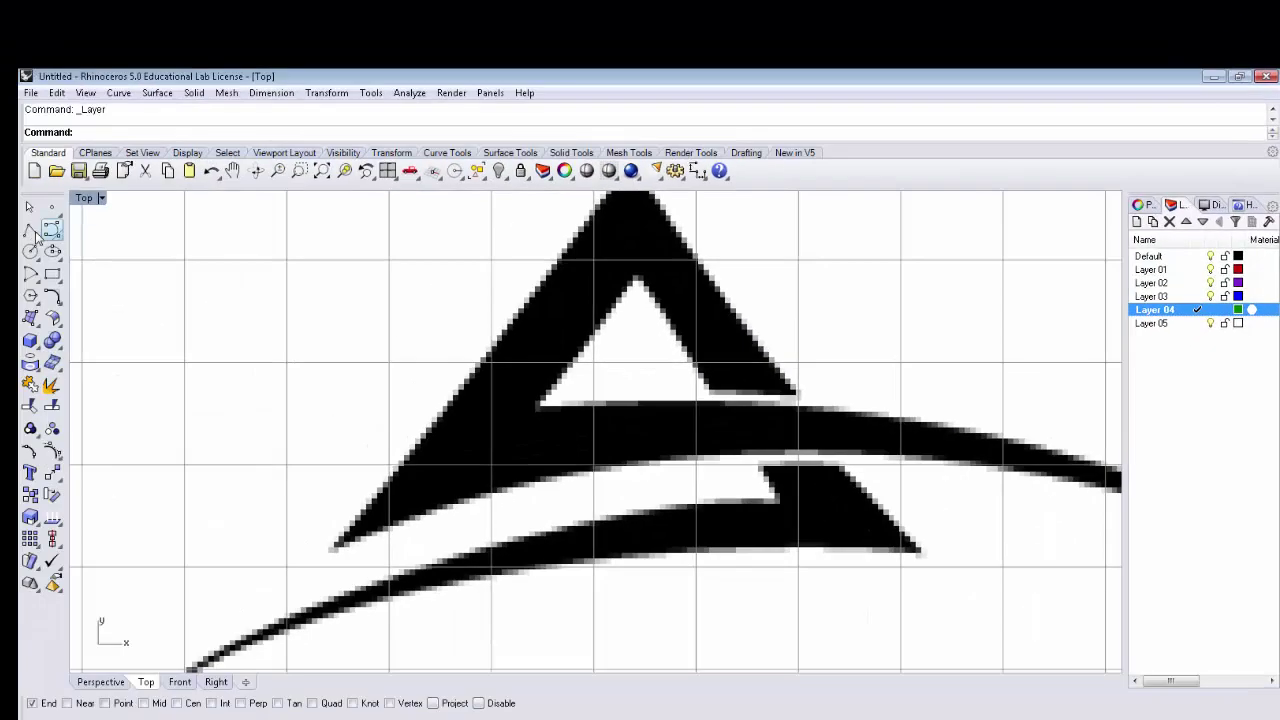
{"action": "left_click", "coordinate": [30, 233]}
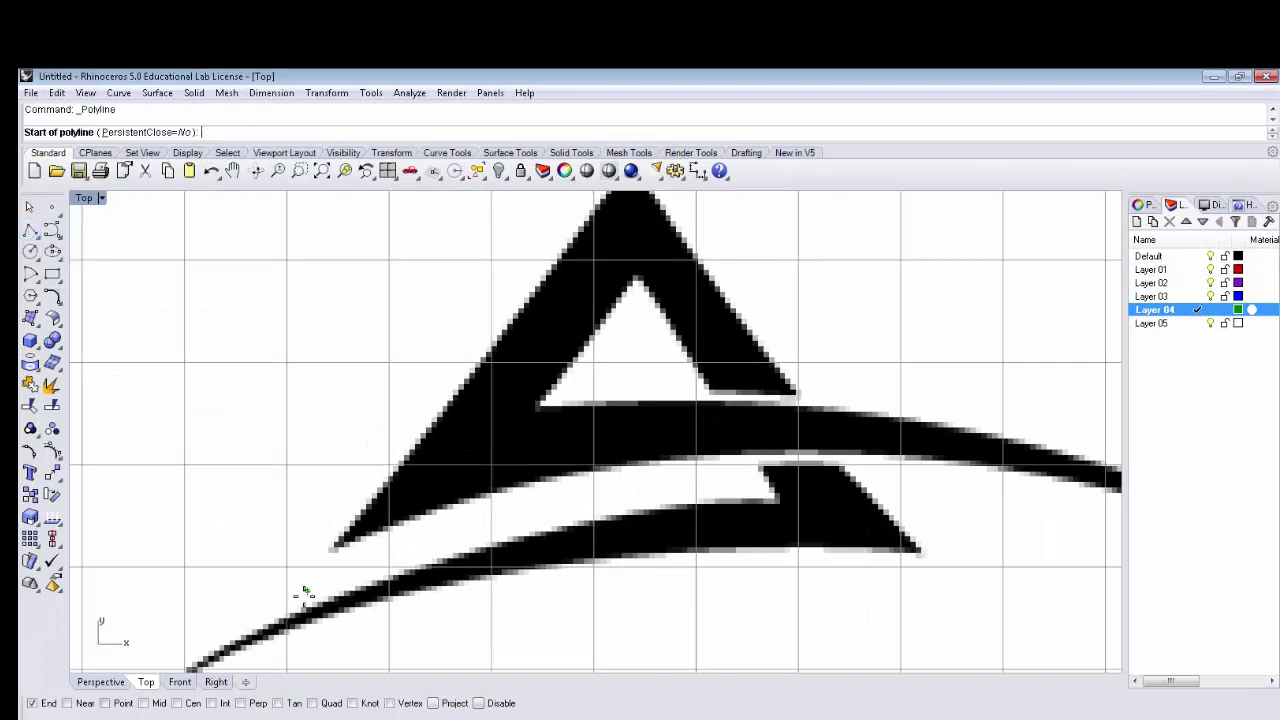
{"action": "left_click", "coordinate": [329, 548]}
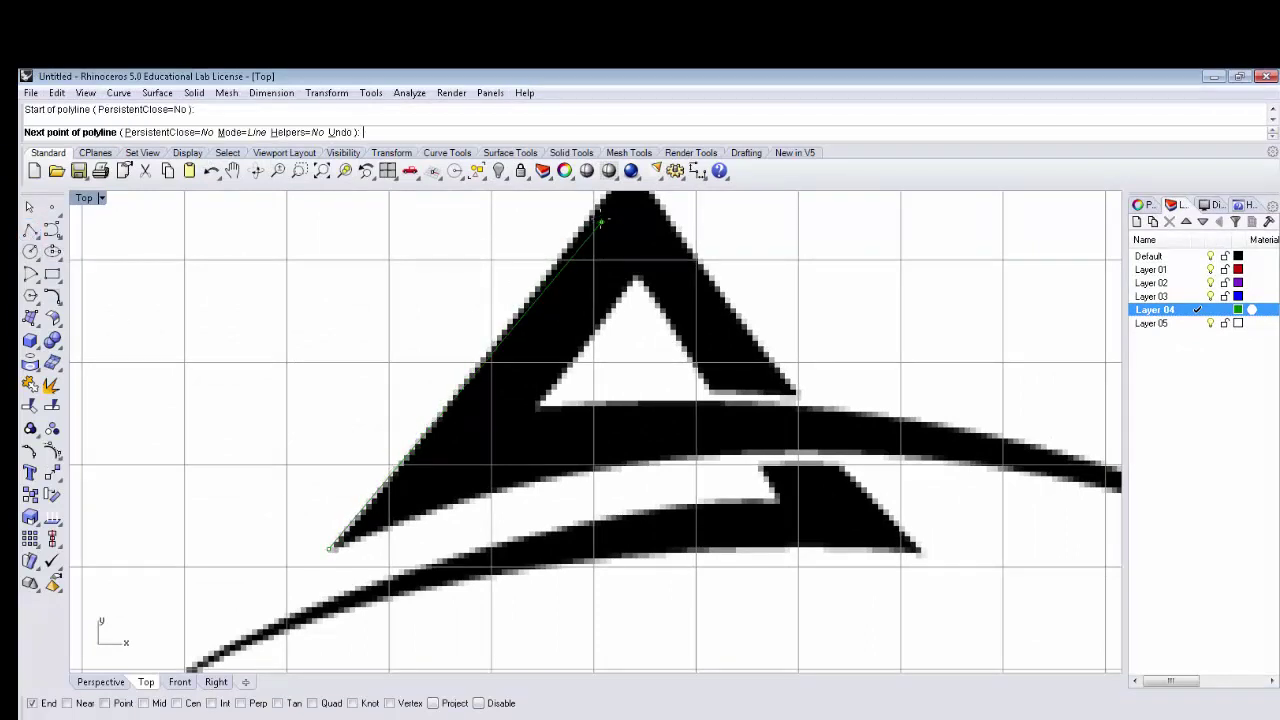
{"action": "right_click_drag", "start_coordinate": [592, 213], "coordinate": [529, 315]}
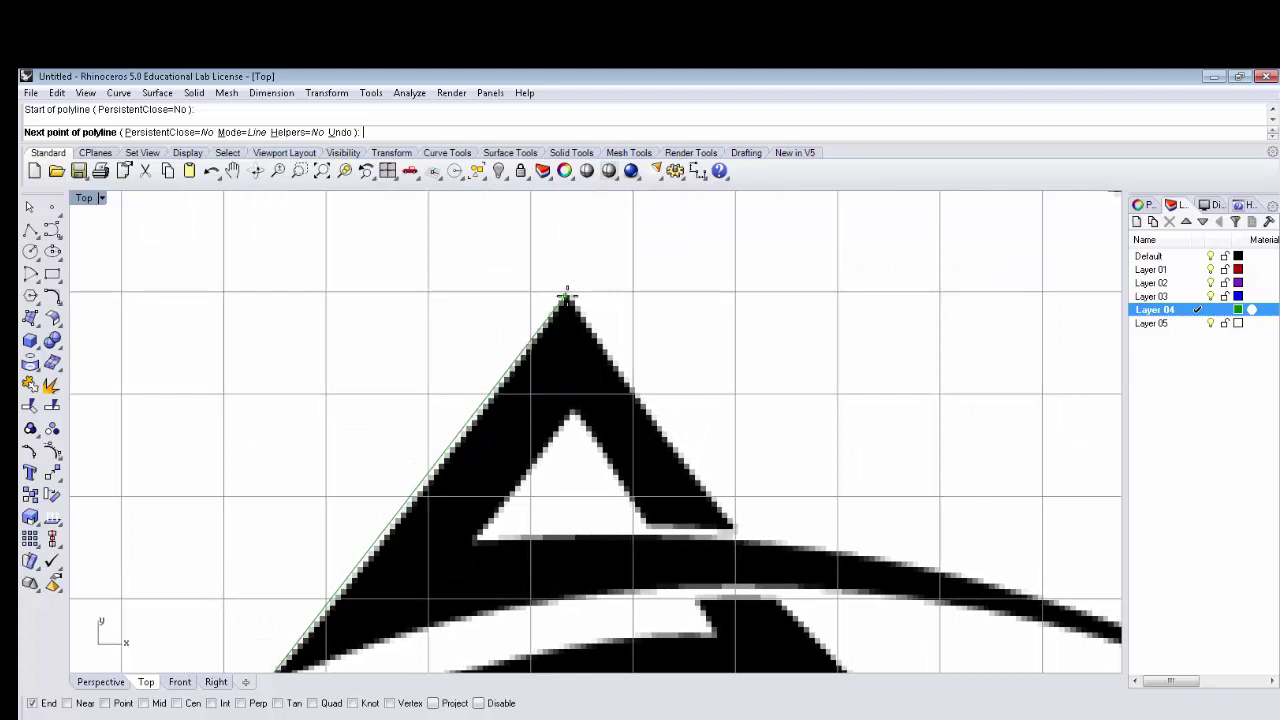
{"action": "right_click_drag", "start_coordinate": [417, 331], "coordinate": [503, 263]}
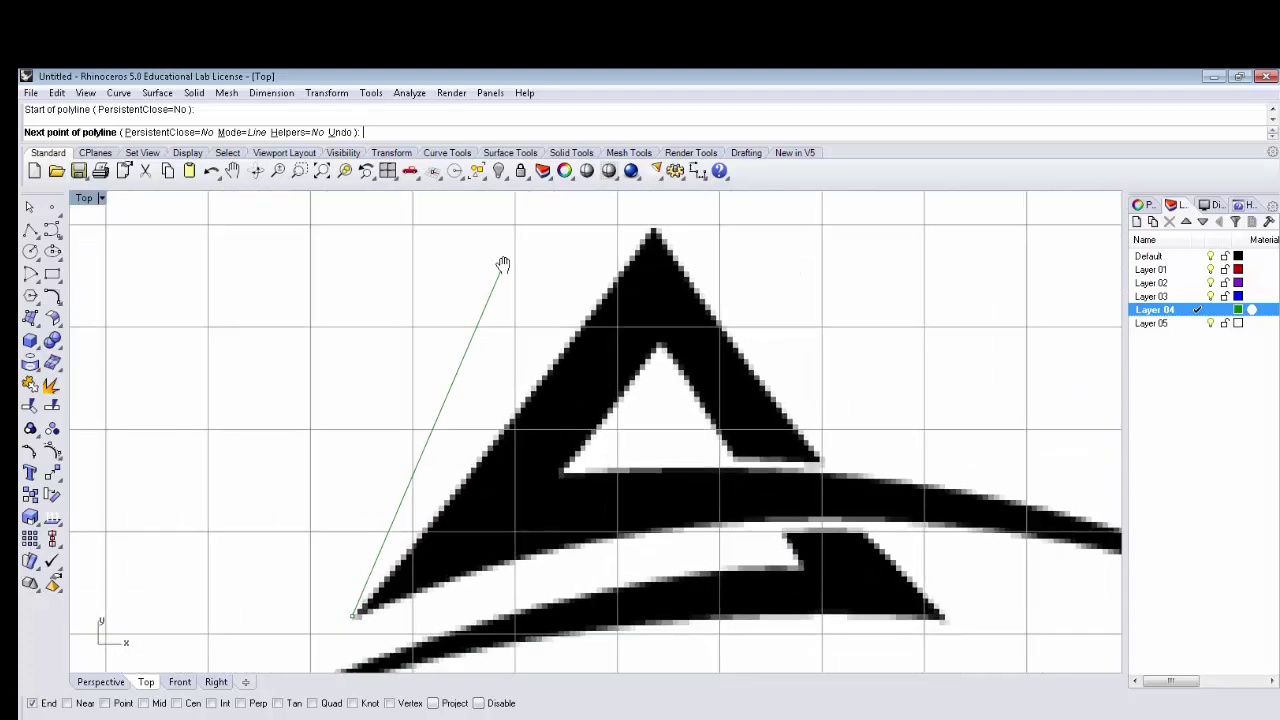
{"action": "left_click", "coordinate": [655, 224]}
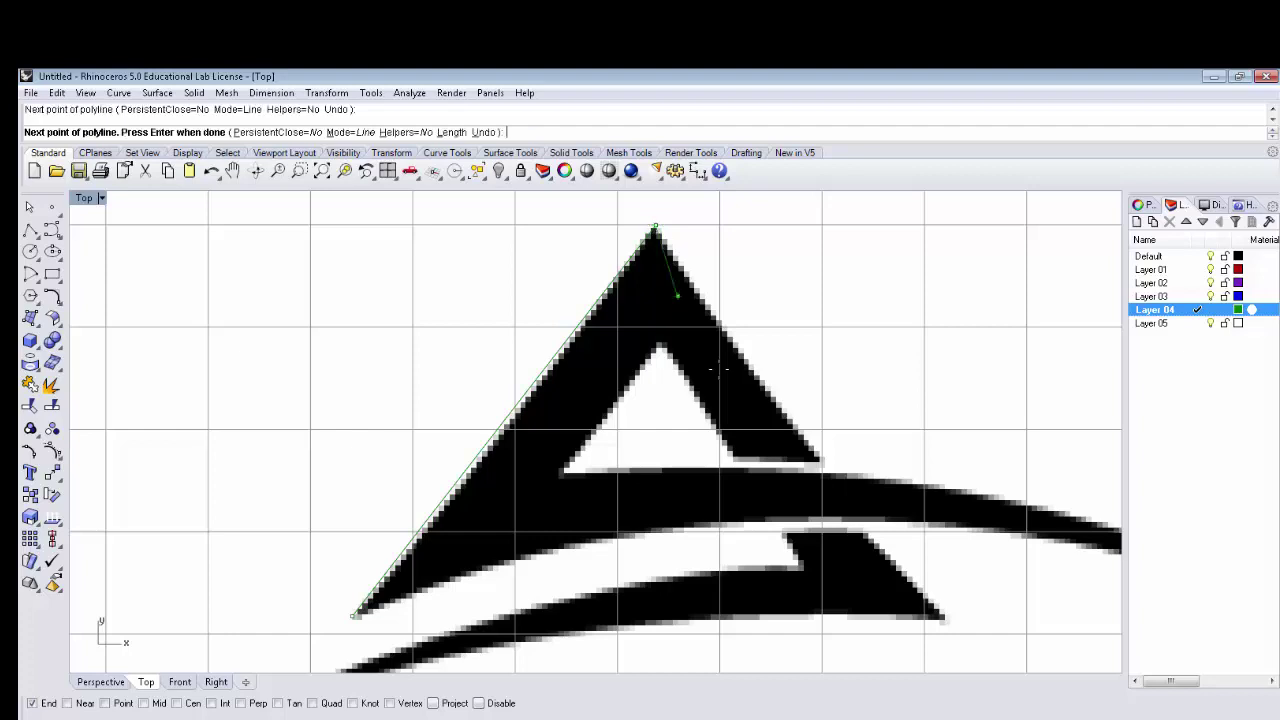
{"action": "left_click", "coordinate": [823, 462]}
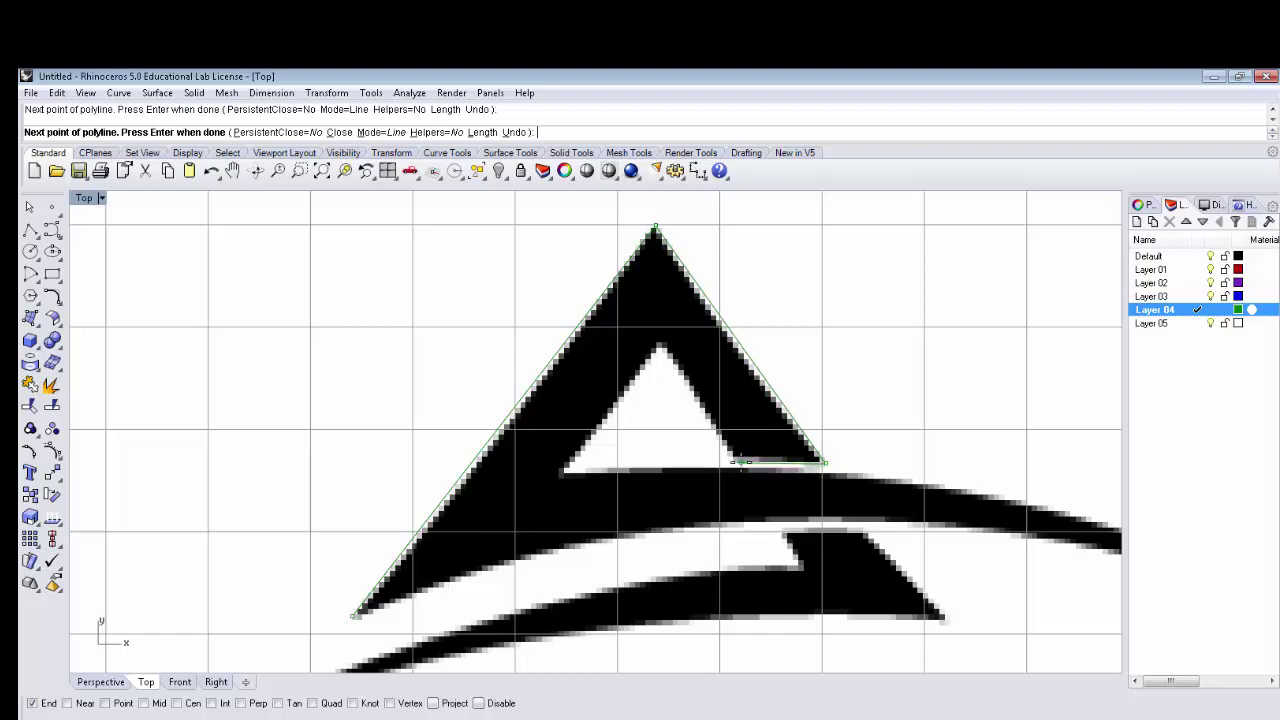
{"action": "left_click", "coordinate": [733, 462]}
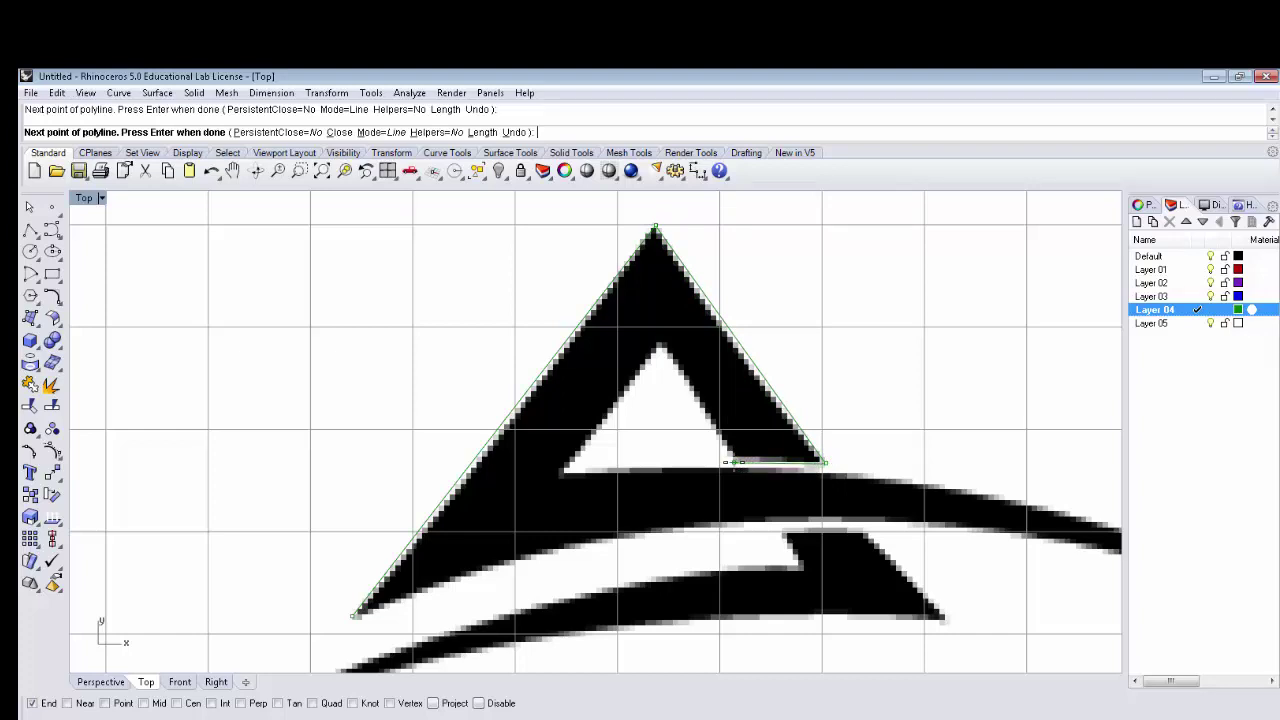
{"action": "left_click", "coordinate": [657, 348]}
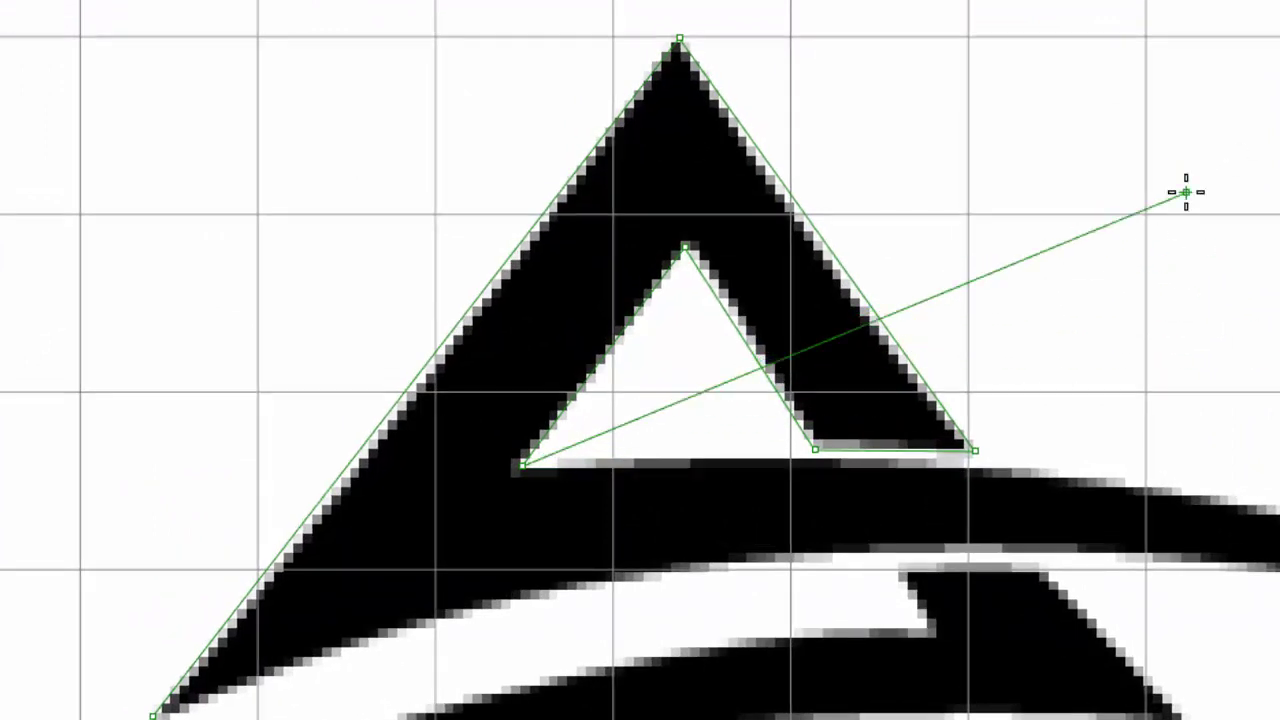
{"action": "key", "text": "Return"}
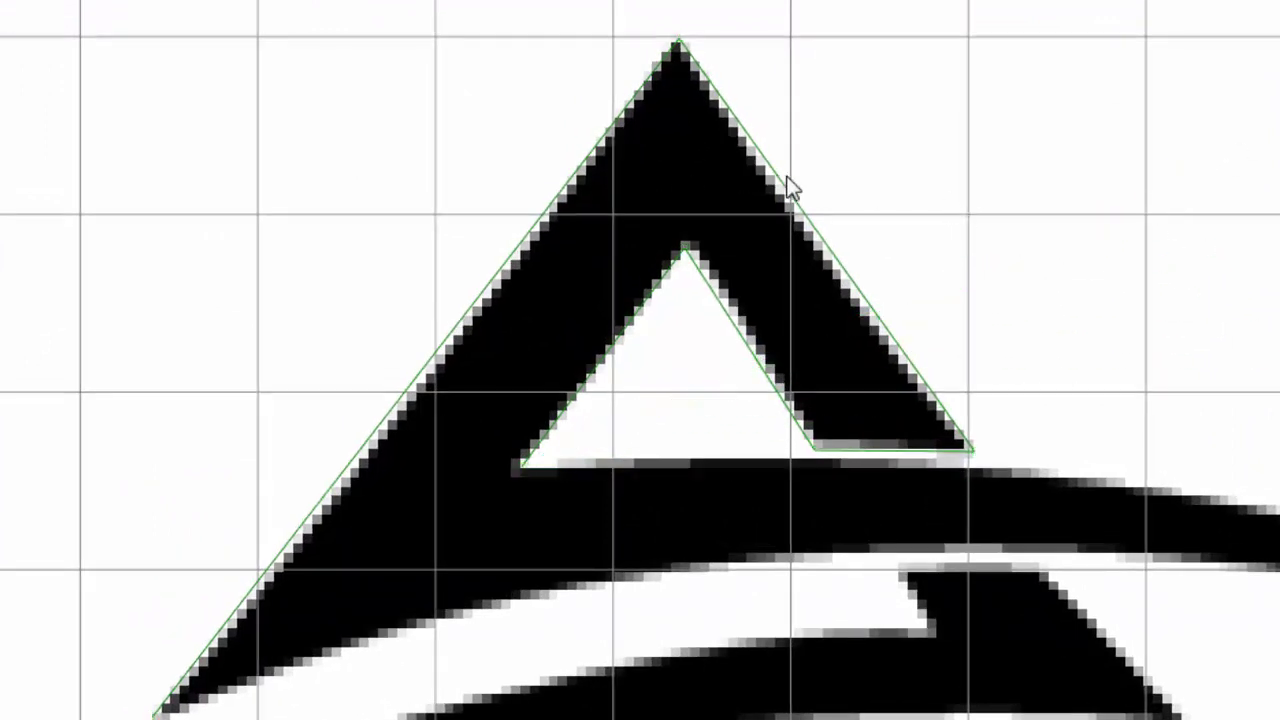
- Select the traced polyline to check it as a single curve against the bitmap, and clear the selection
{"action": "left_click", "coordinate": [785, 182]}
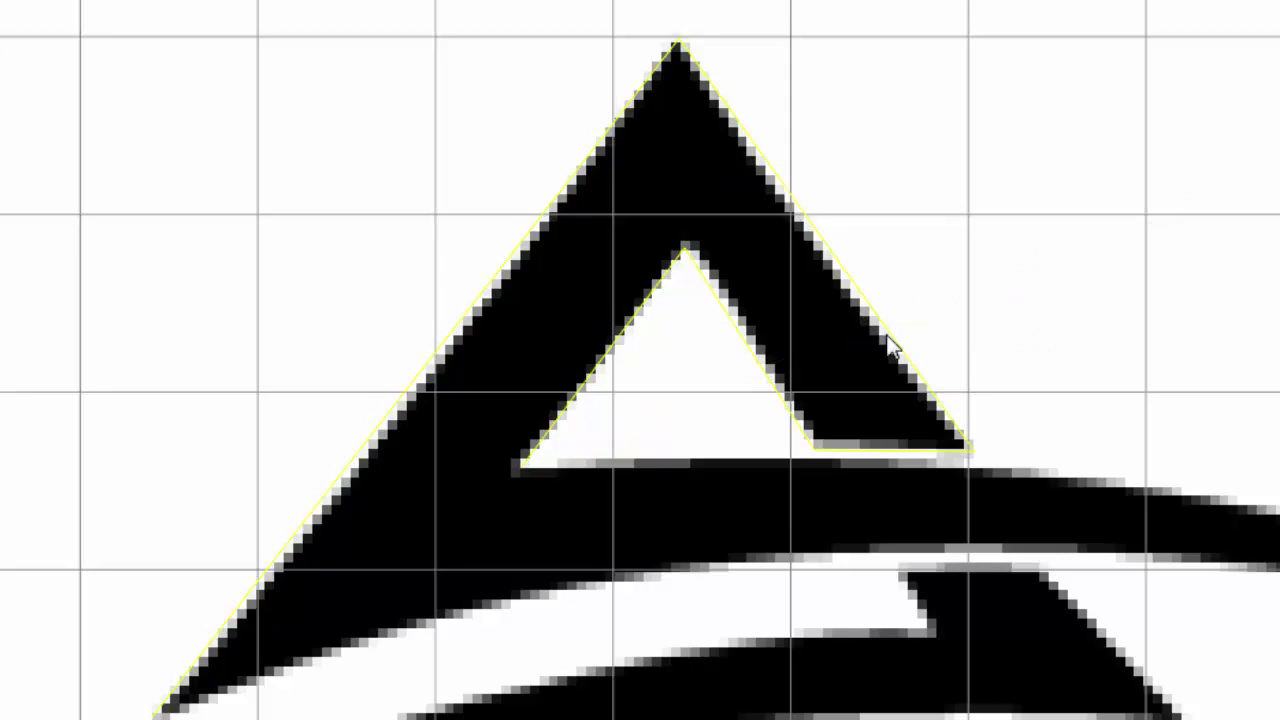
{"action": "left_click", "coordinate": [962, 332]}
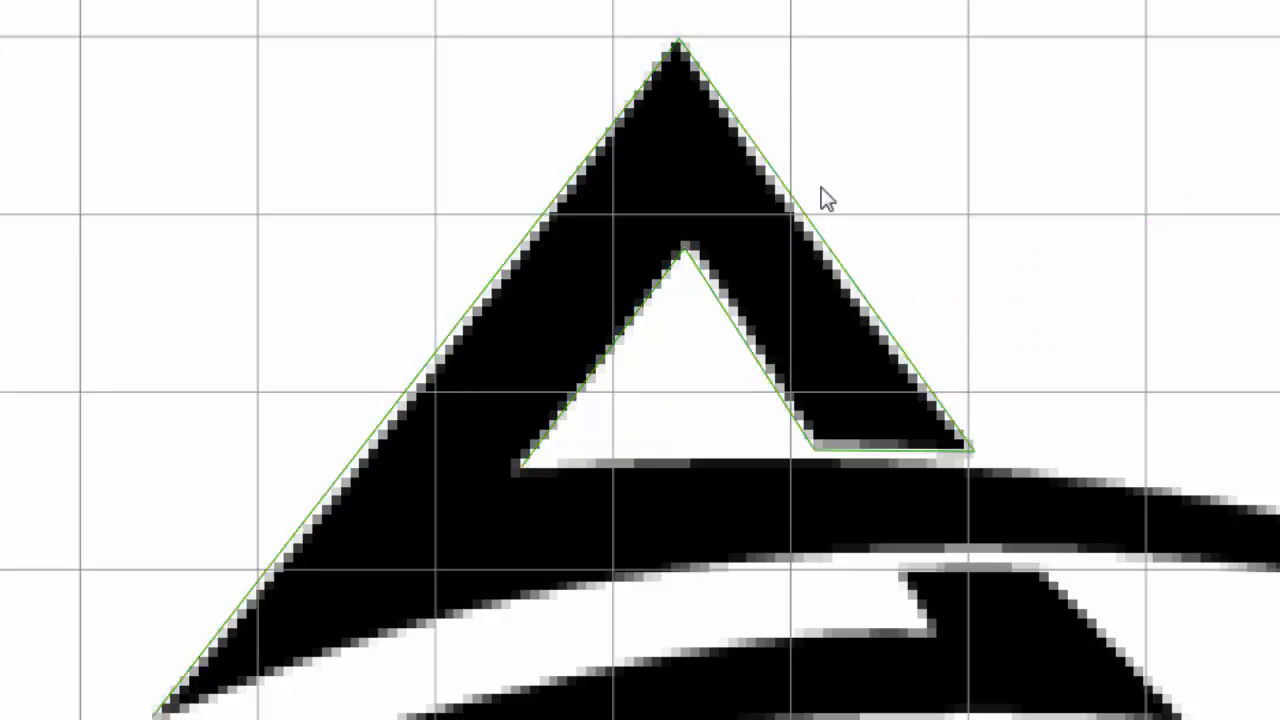
{"action": "scroll", "coordinate": [821, 197], "scroll_direction": "up", "scroll_amount": 3}
{"action": "scroll", "coordinate": [821, 197], "scroll_direction": "down", "scroll_amount": 3}
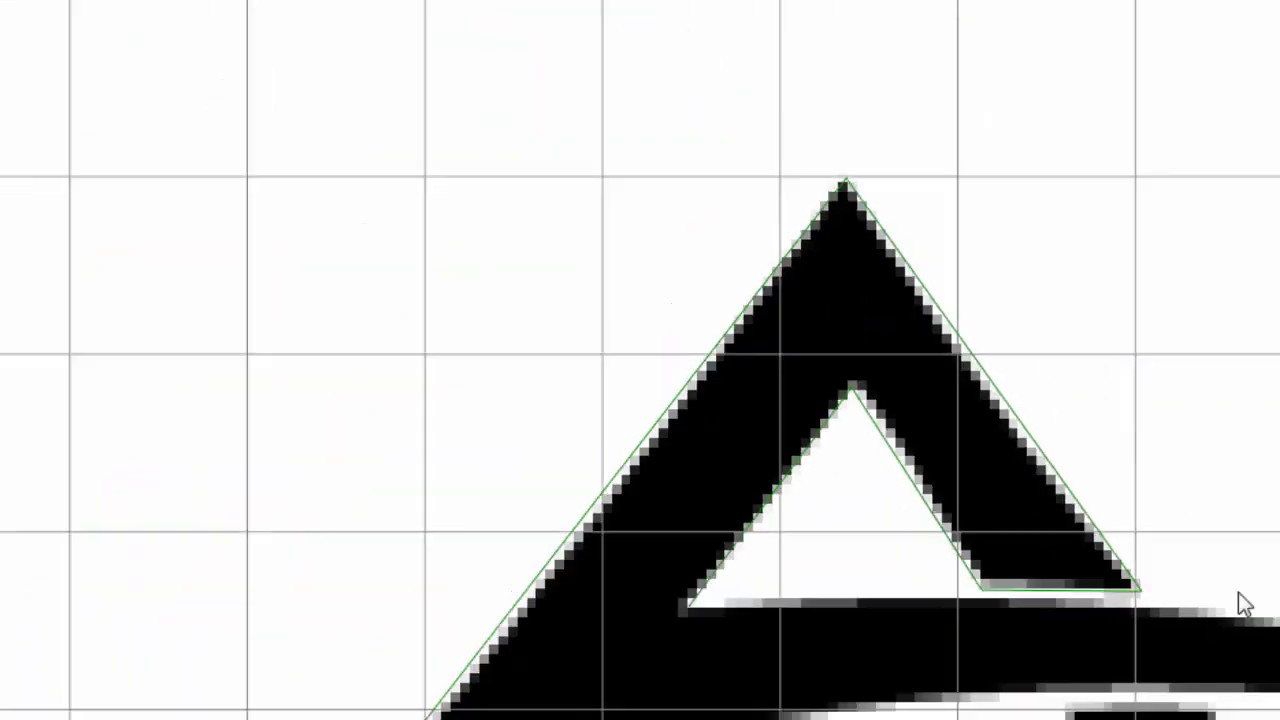
- Trace the straight edges of the lower motif's blunt end with an open polyline, from its inner notch corner to its lower-right tip
{"action": "middle_click_drag", "start_coordinate": [1243, 600], "coordinate": [1224, 570]}
{"action": "right_click_drag", "start_coordinate": [1224, 570], "coordinate": [1091, 489]}
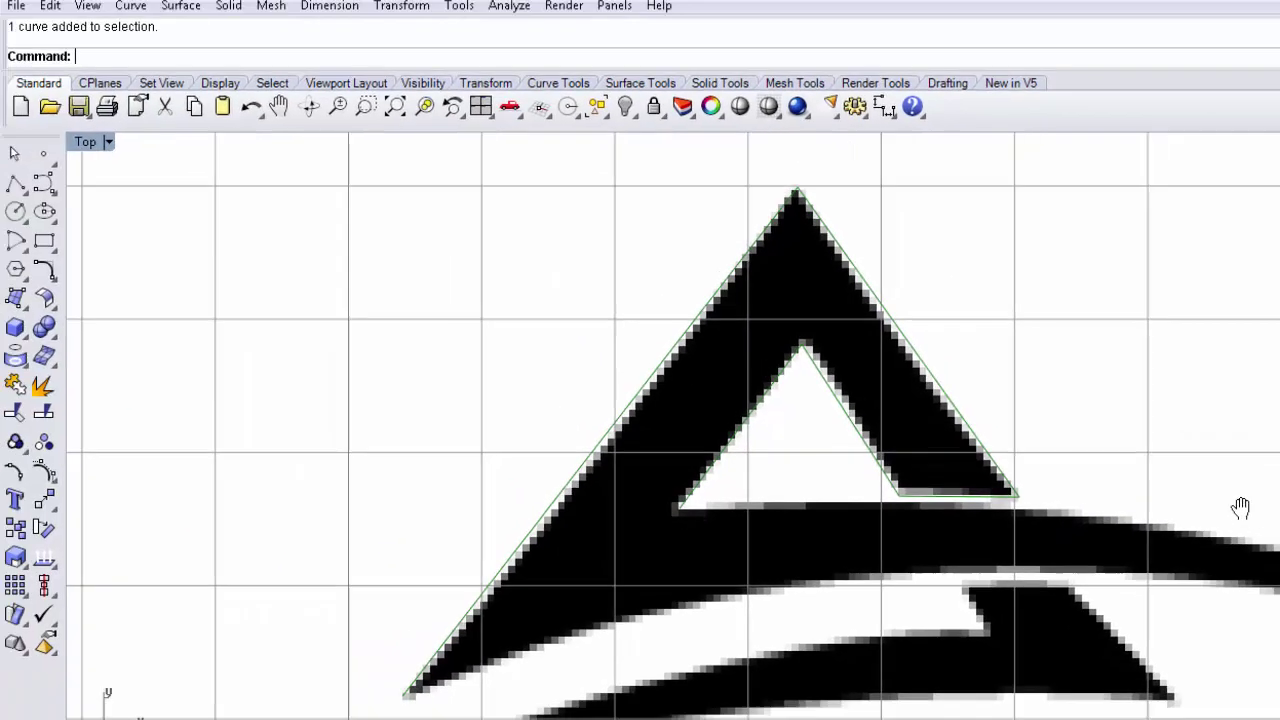
{"action": "right_click_drag", "start_coordinate": [1240, 508], "coordinate": [1131, 386]}
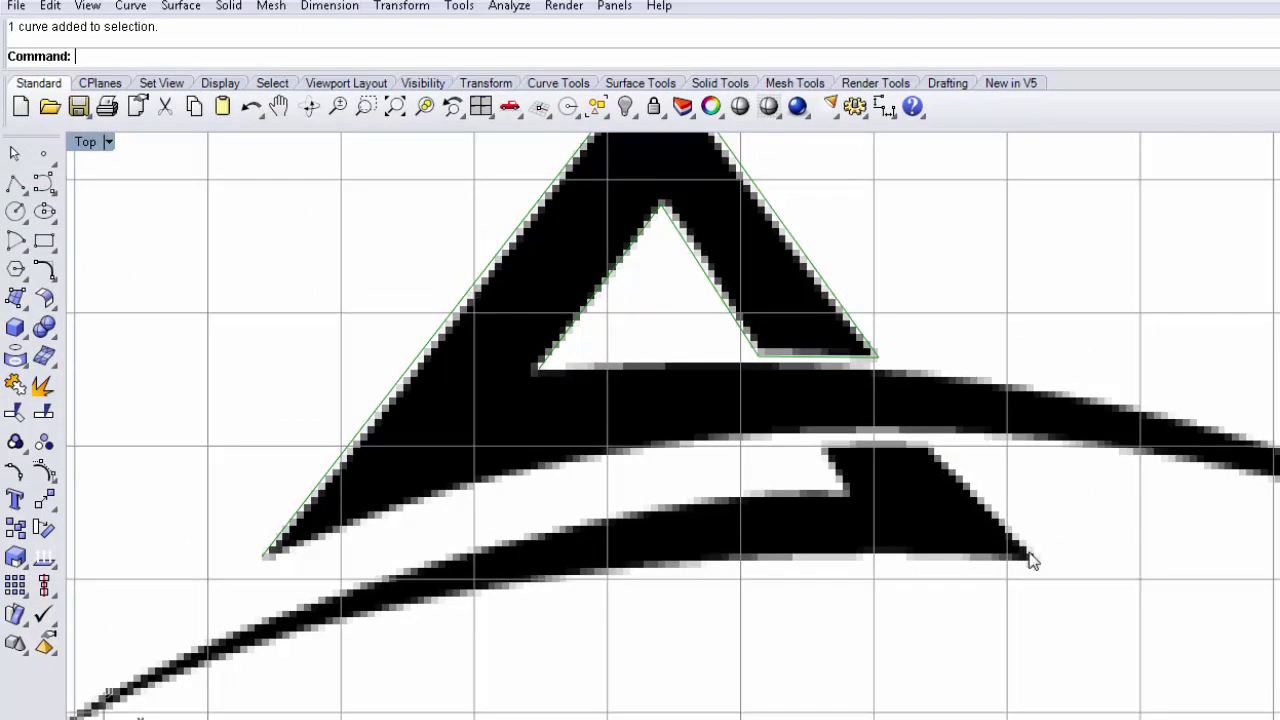
{"action": "left_click", "coordinate": [15, 183]}
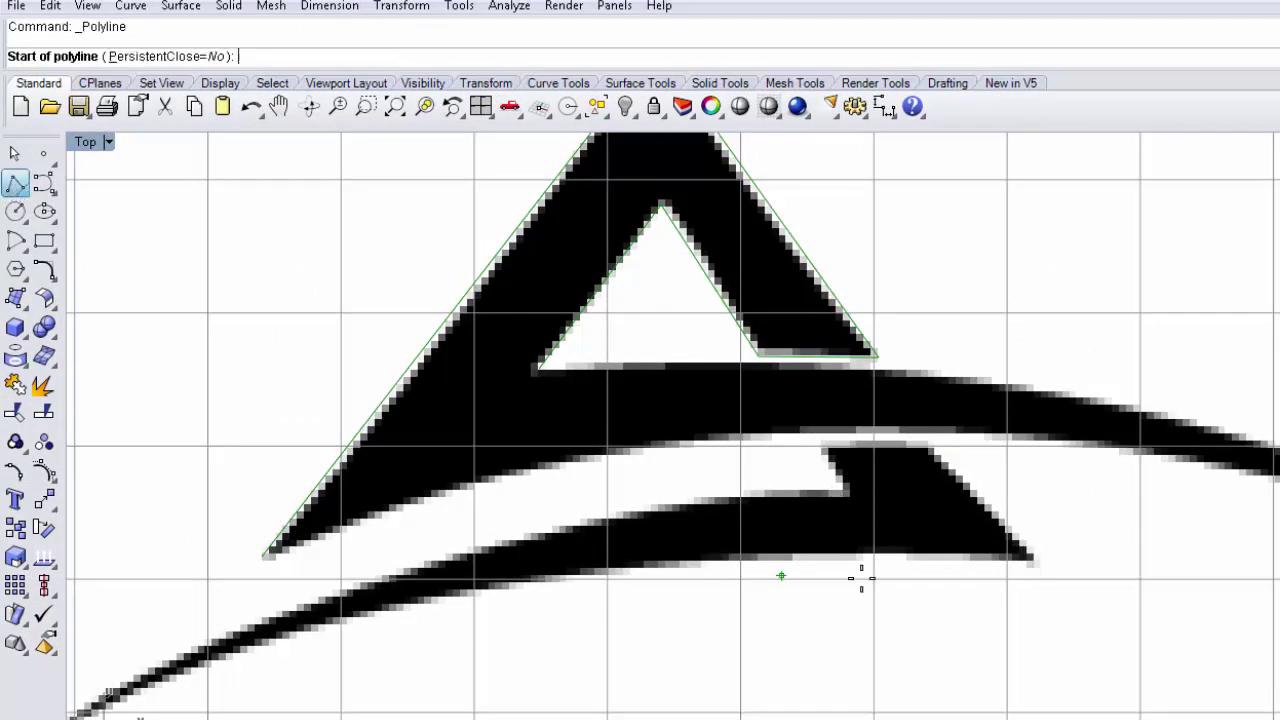
{"action": "left_click", "coordinate": [845, 491]}
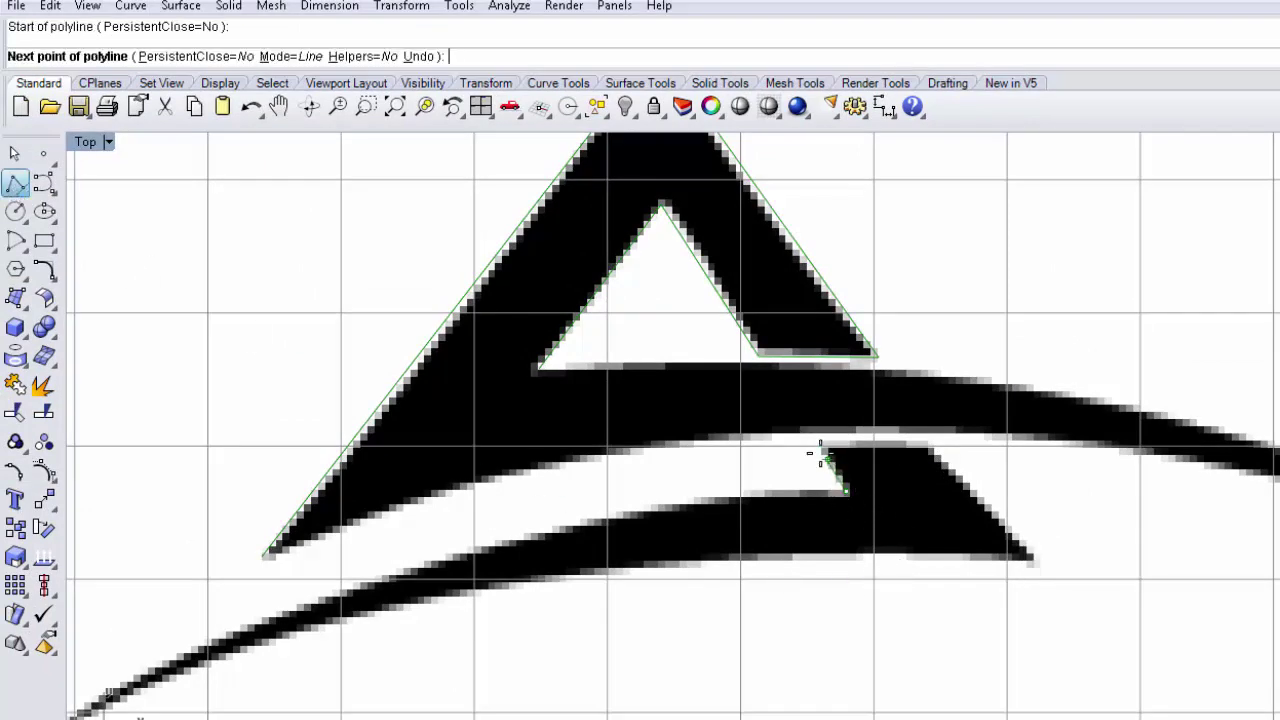
{"action": "left_click", "coordinate": [819, 447]}
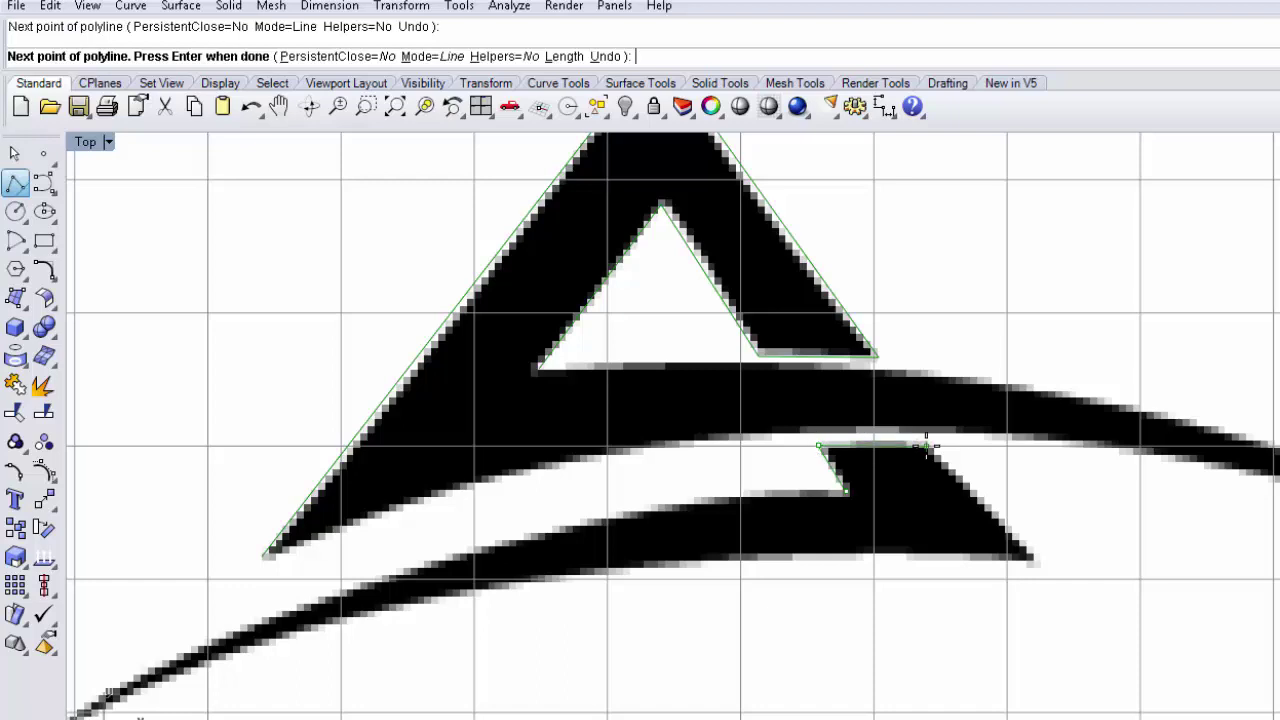
{"action": "scroll", "coordinate": [926, 441], "scroll_direction": "up", "scroll_amount": 3}
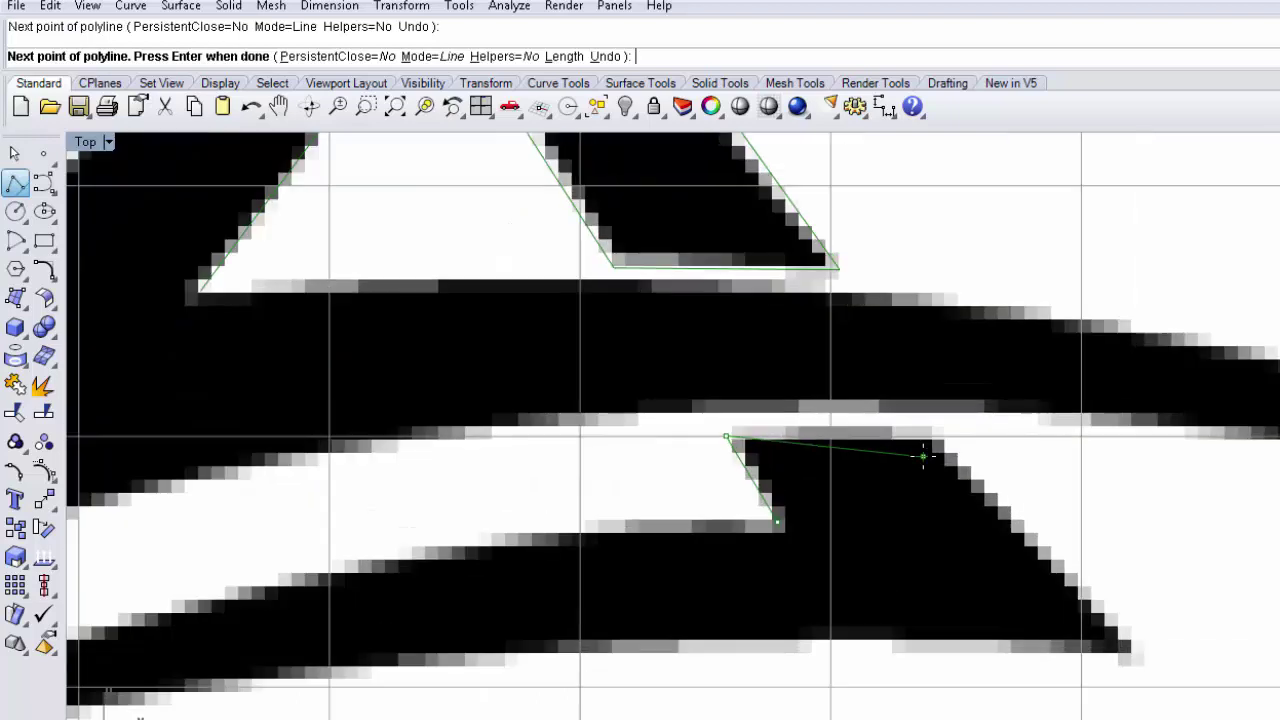
{"action": "left_click", "coordinate": [934, 435]}
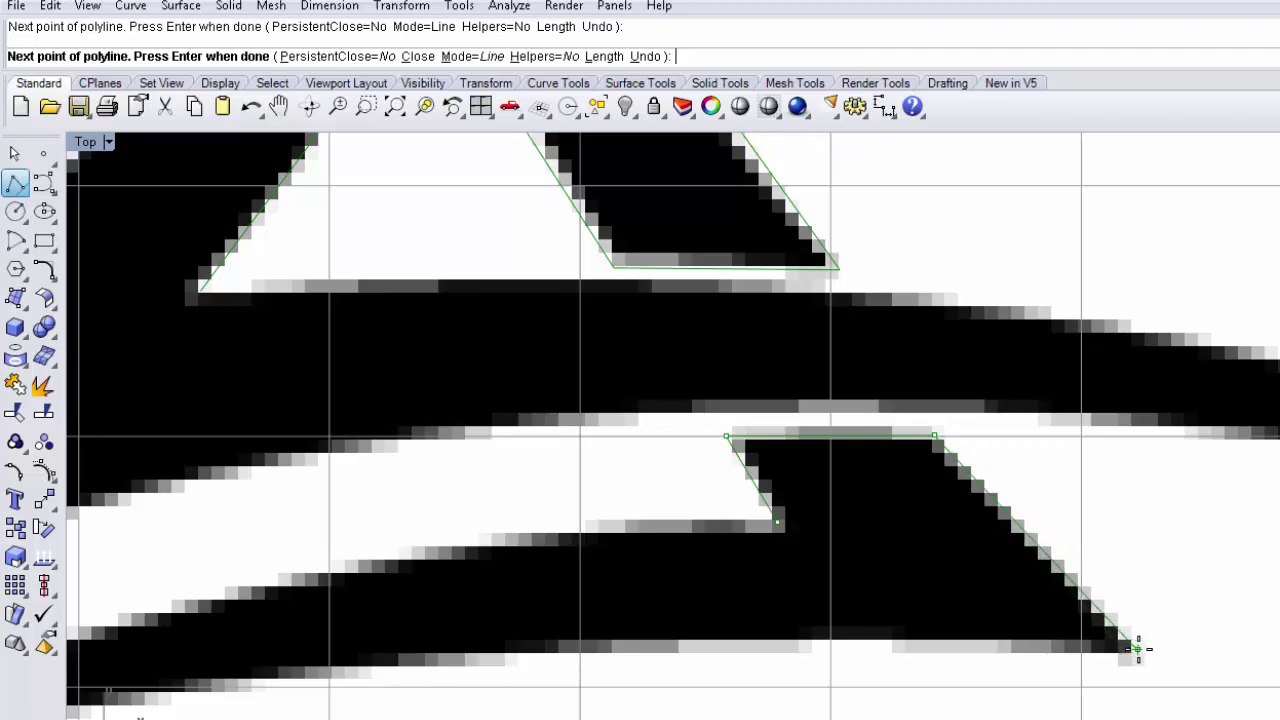
{"action": "left_click", "coordinate": [1138, 652]}
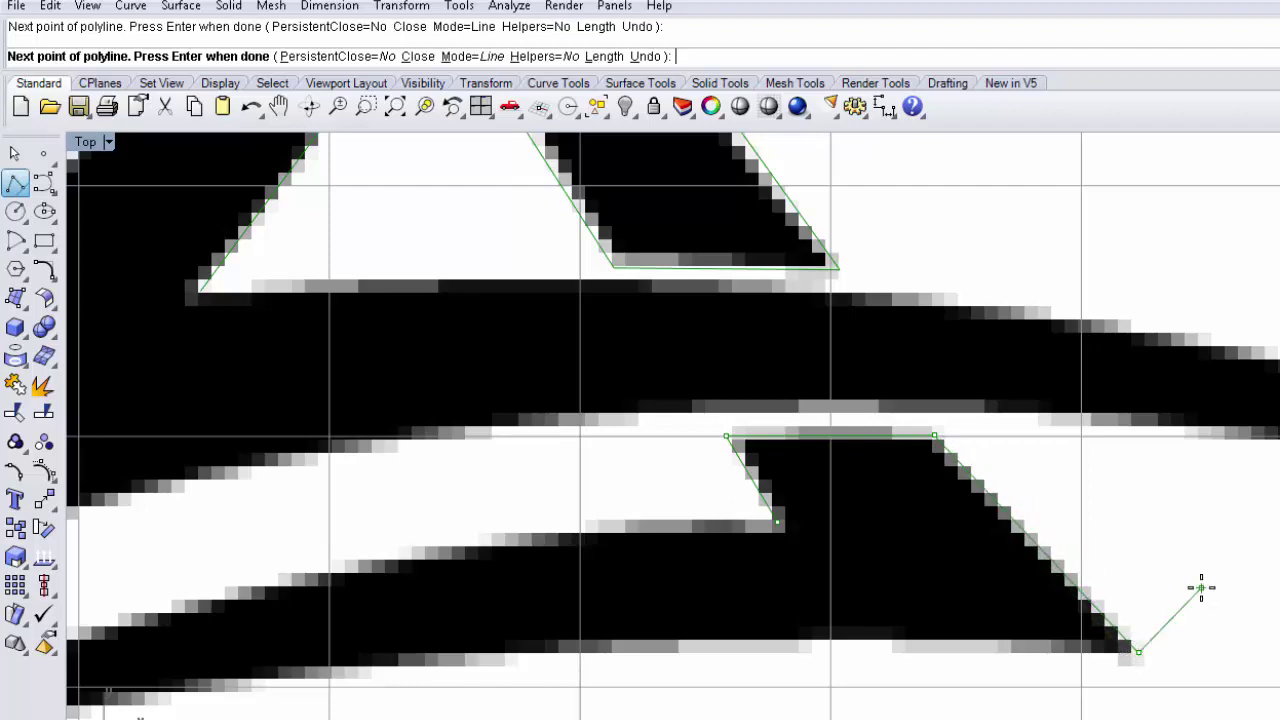
{"action": "key", "text": "Return"}
- Start a degree 3 control point curve at the triangle's inner-left corner and trace the upper edge of the curved band past the triangle's lower-right corner
{"action": "scroll", "coordinate": [1201, 588], "scroll_direction": "down", "scroll_amount": 5}
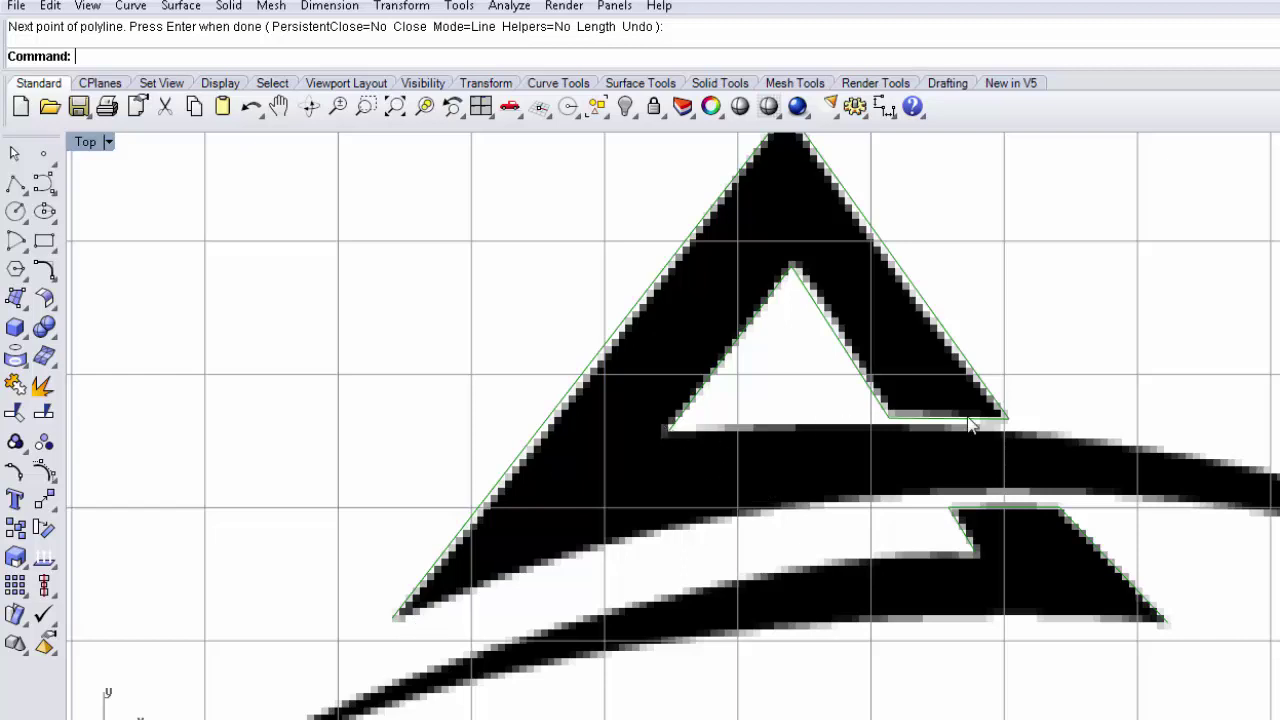
{"action": "right_click_drag", "start_coordinate": [1279, 600], "coordinate": [980, 574]}
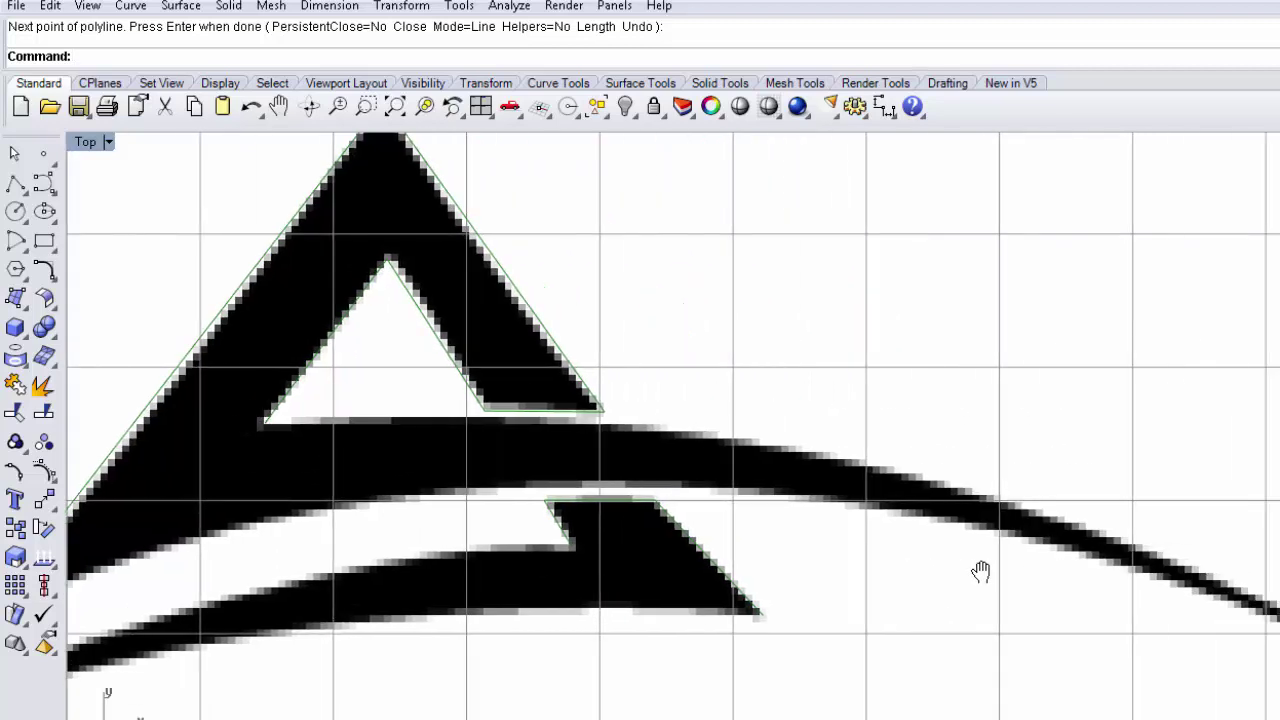
{"action": "scroll", "coordinate": [985, 582], "scroll_direction": "down", "scroll_amount": 3}
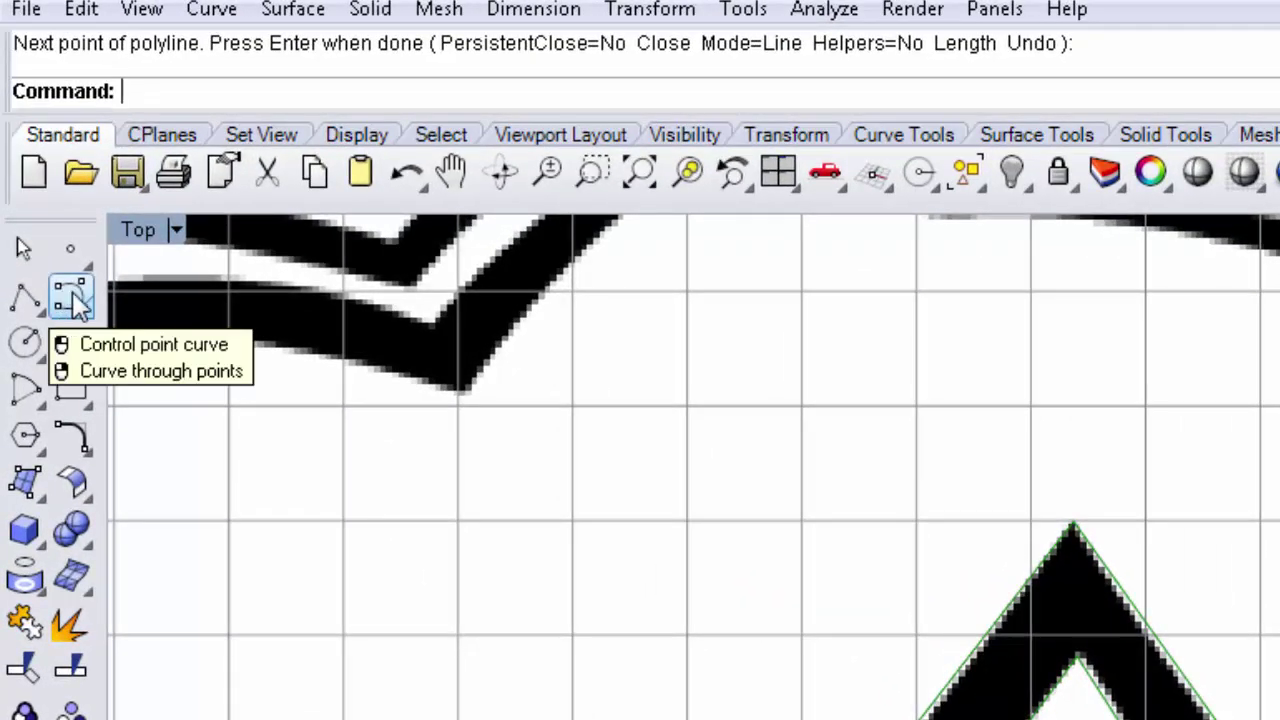
{"action": "left_click", "coordinate": [72, 297]}
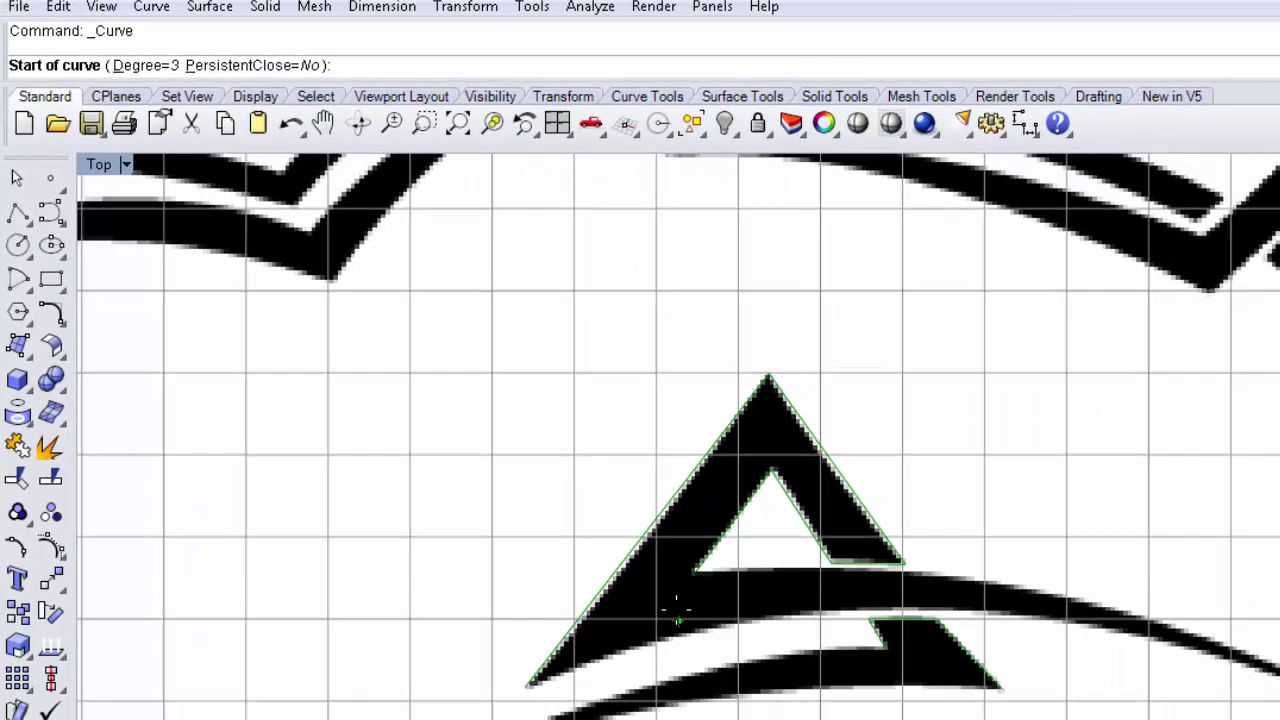
{"action": "scroll", "coordinate": [847, 715], "scroll_direction": "up", "scroll_amount": 4}
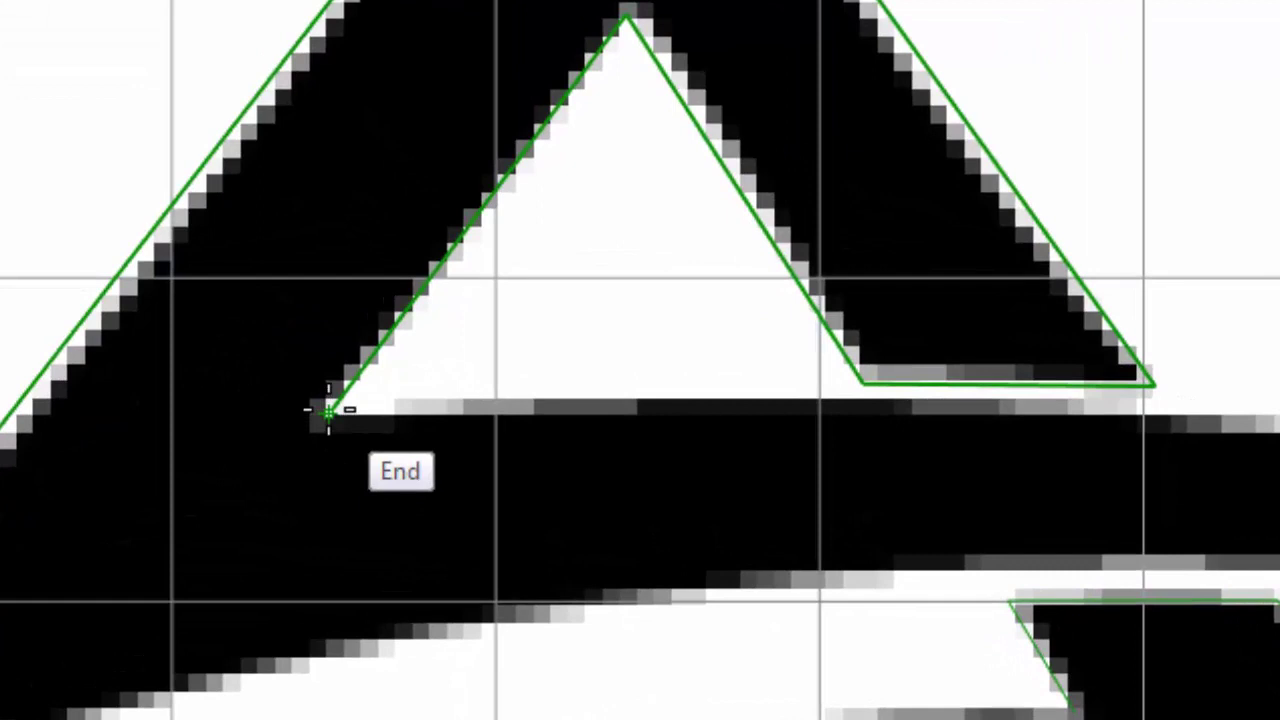
{"action": "left_click", "coordinate": [328, 411]}
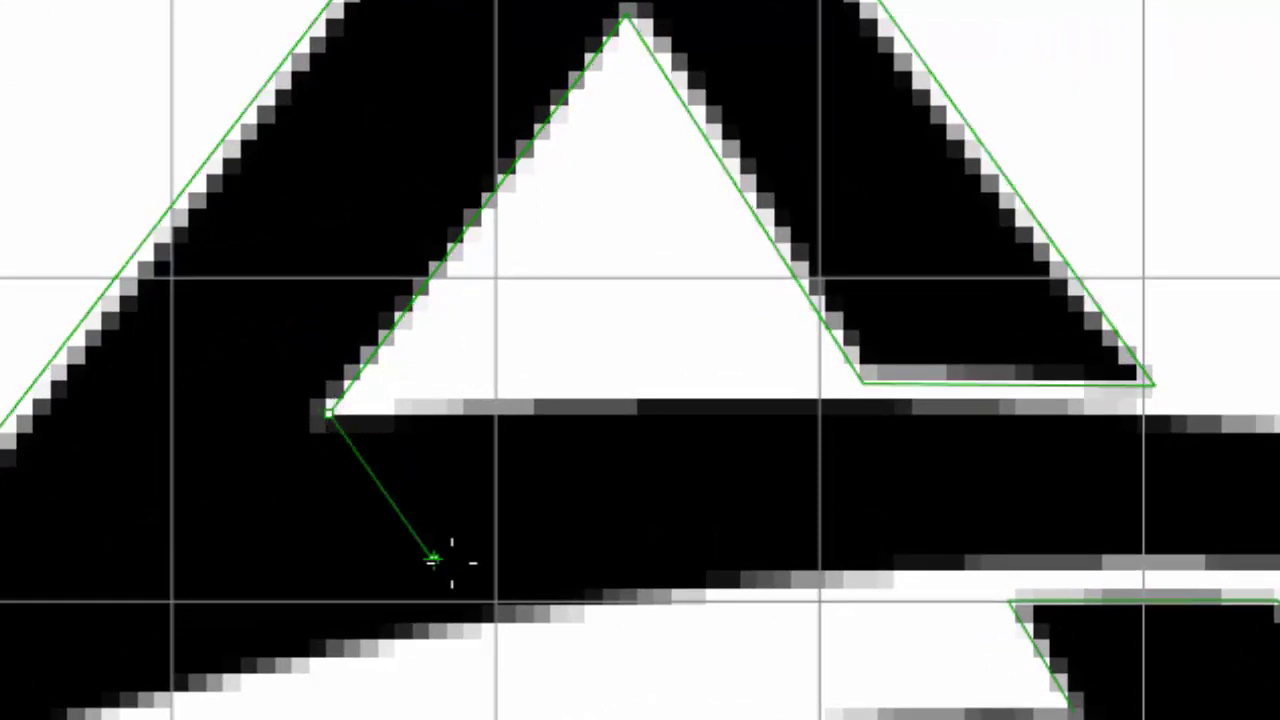
{"action": "left_click", "coordinate": [494, 396]}
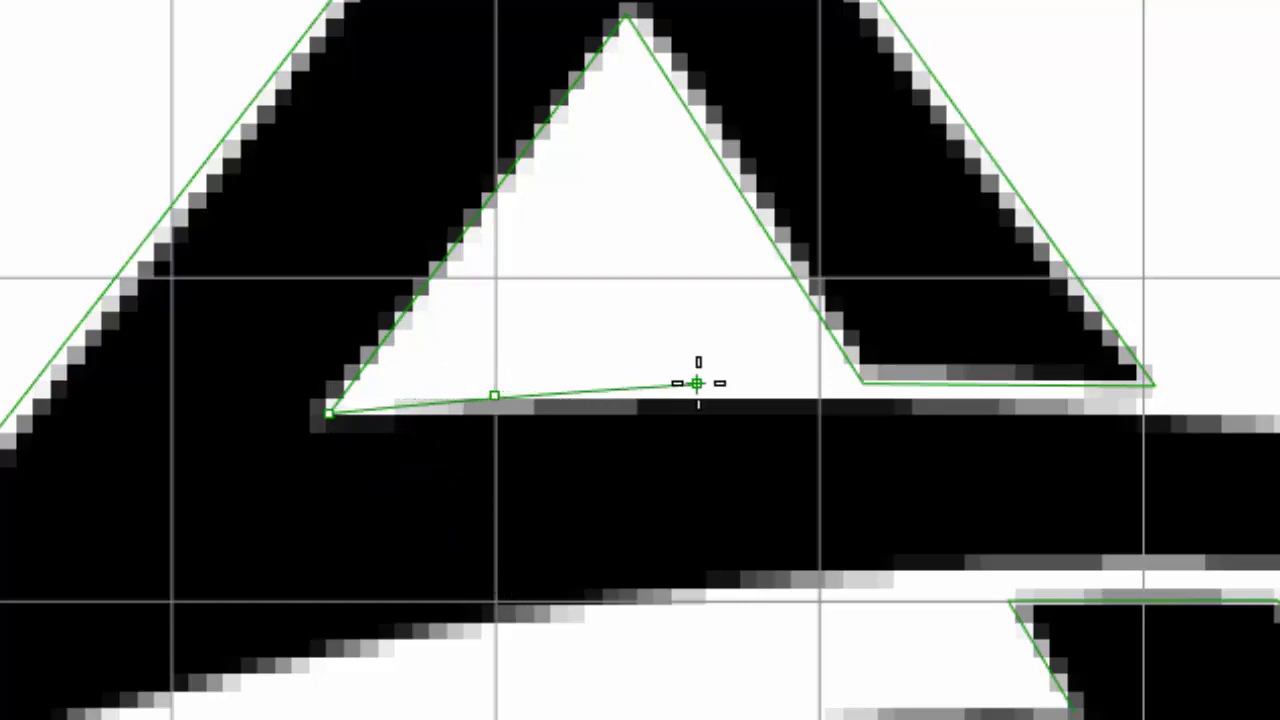
{"action": "left_click", "coordinate": [862, 384]}
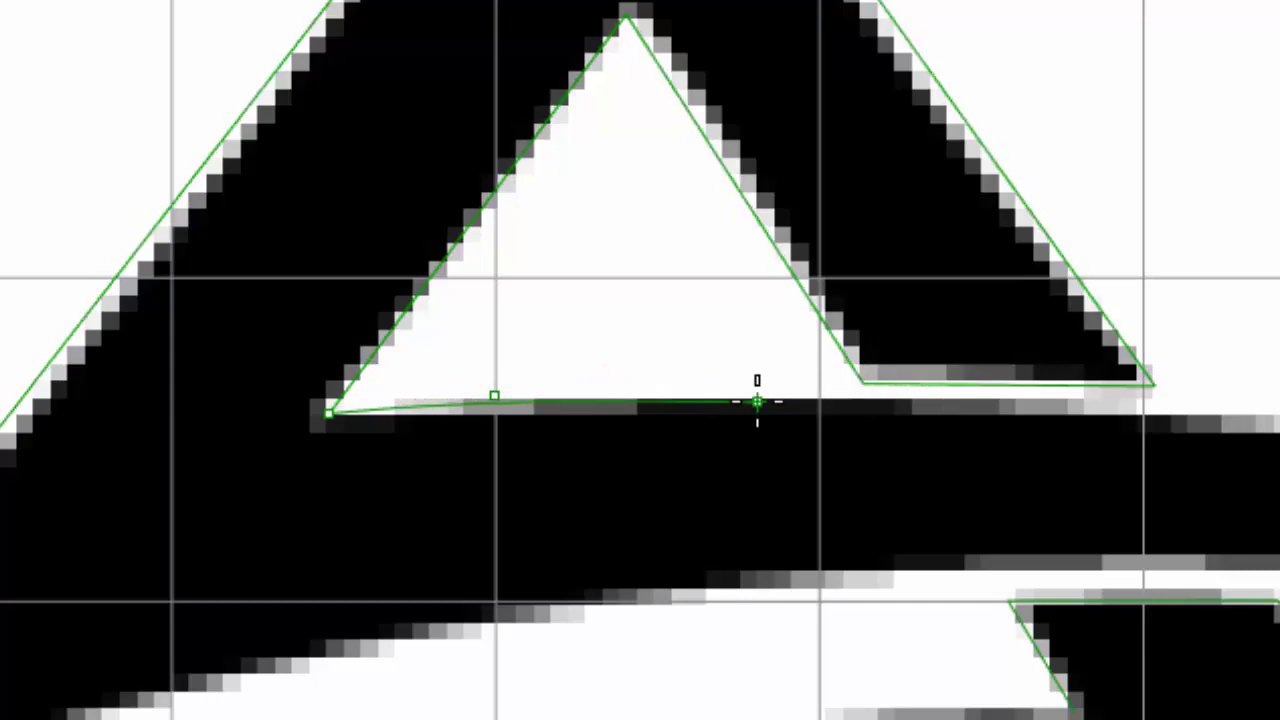
{"action": "scroll", "coordinate": [757, 400], "scroll_direction": "up", "scroll_amount": 1}
{"action": "scroll", "coordinate": [759, 349], "scroll_direction": "down", "scroll_amount": 1}
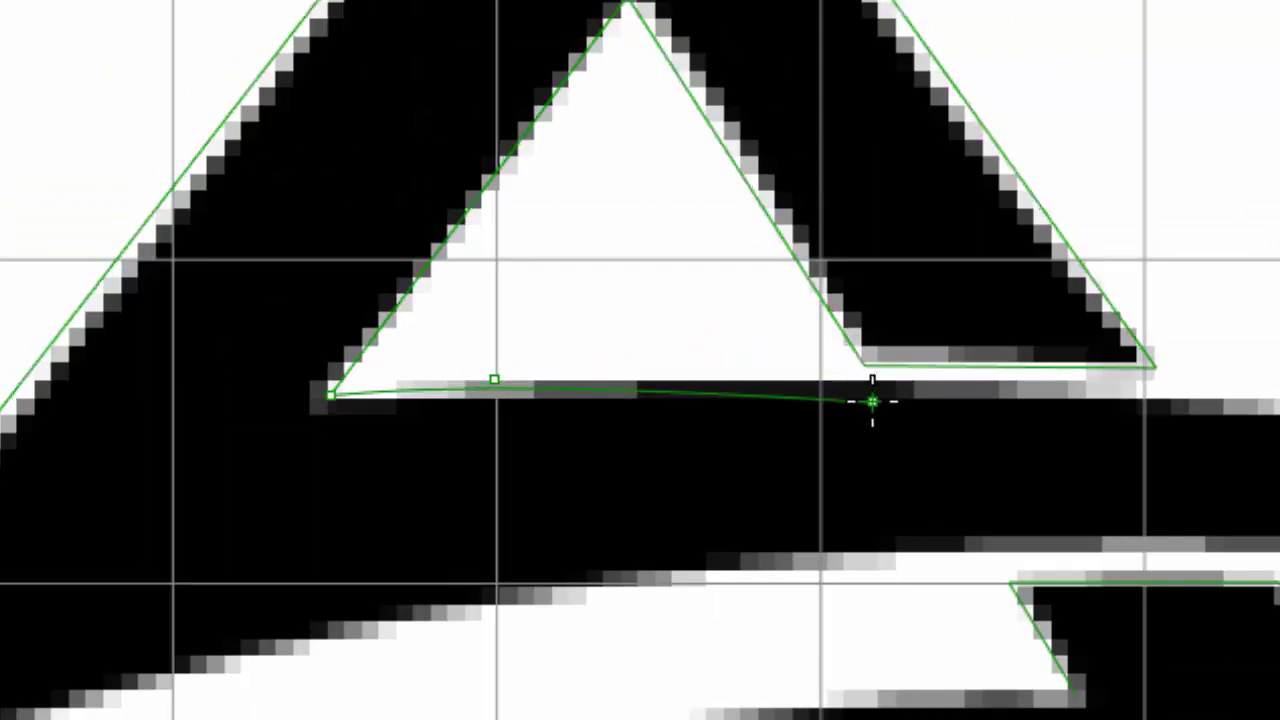
{"action": "scroll", "coordinate": [873, 400], "scroll_direction": "up", "scroll_amount": 3}
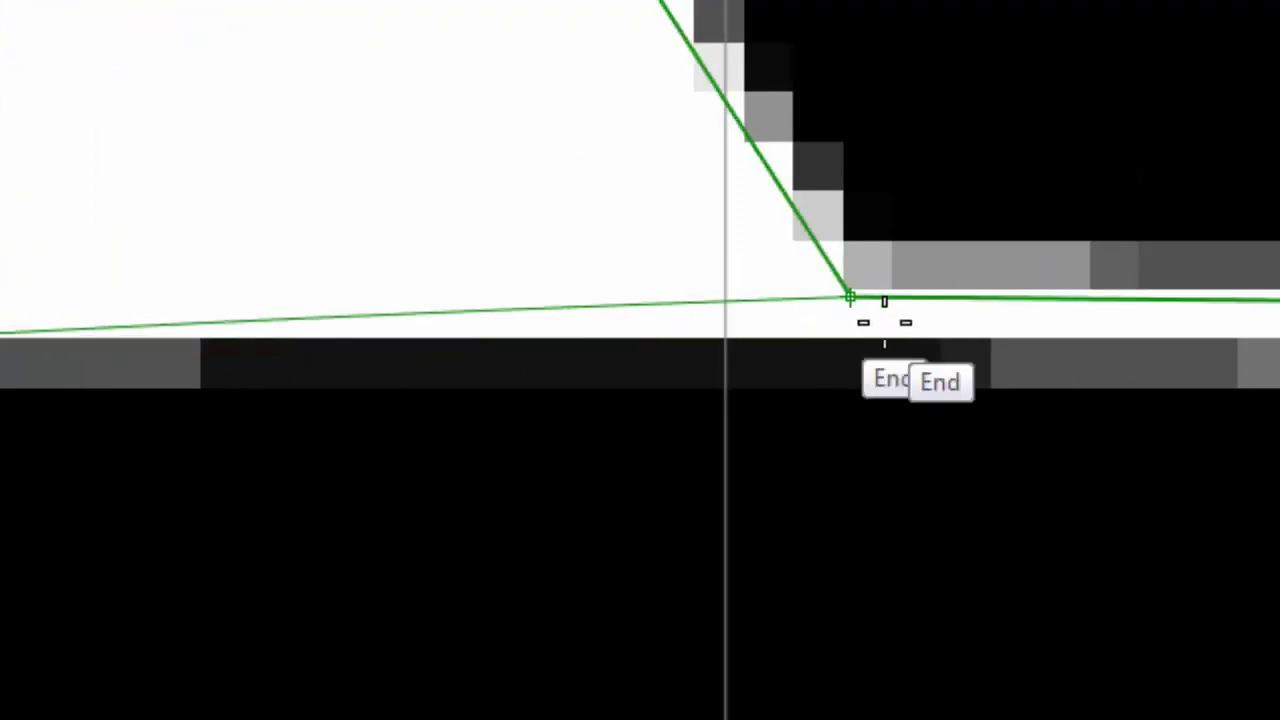
{"action": "left_click", "coordinate": [949, 322]}
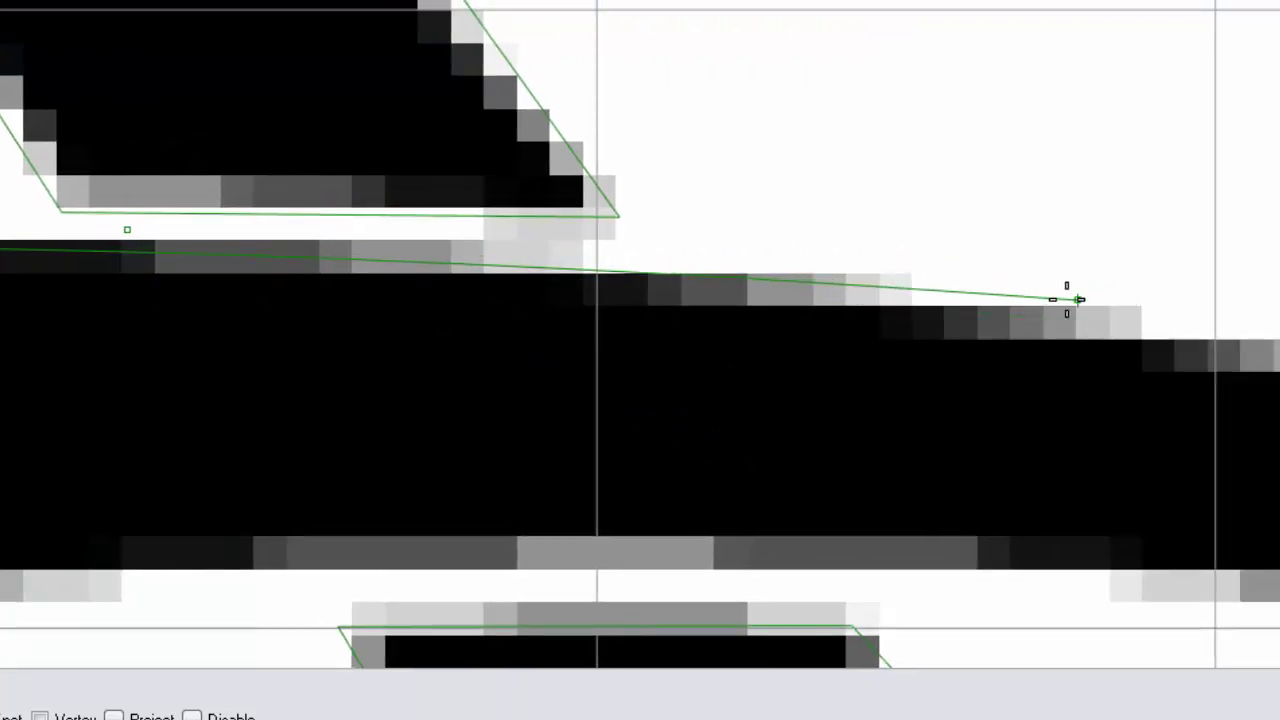
{"action": "left_click", "coordinate": [867, 290]}
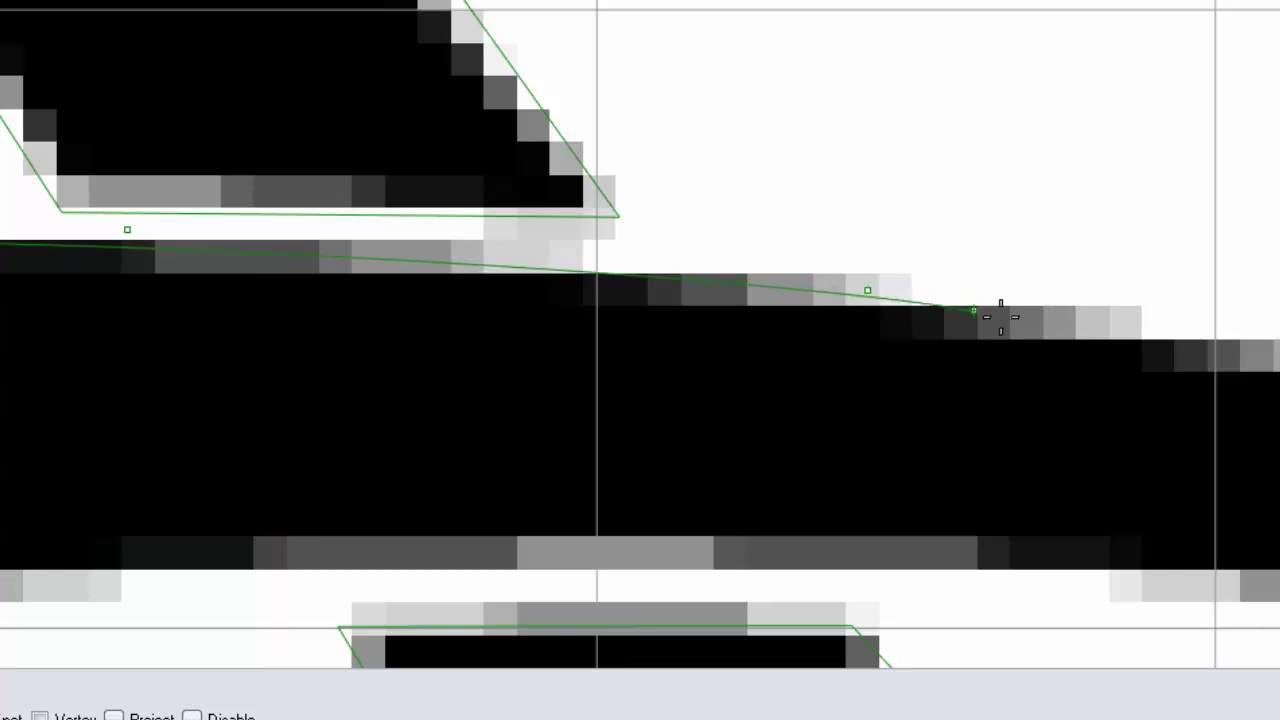
- Continue the curve with widely spaced control points along the upper edge of the tapering tail toward its tip
{"action": "middle_click_drag", "start_coordinate": [1069, 337], "coordinate": [163, 274]}
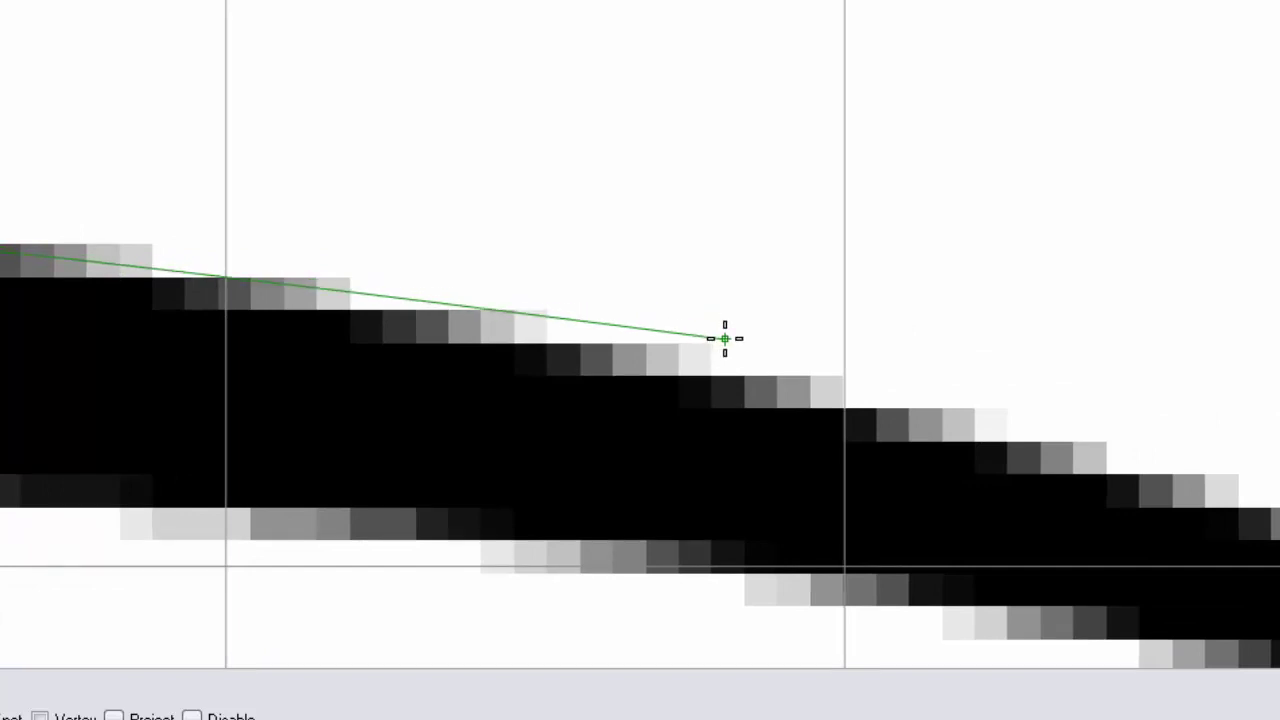
{"action": "left_click", "coordinate": [725, 337]}
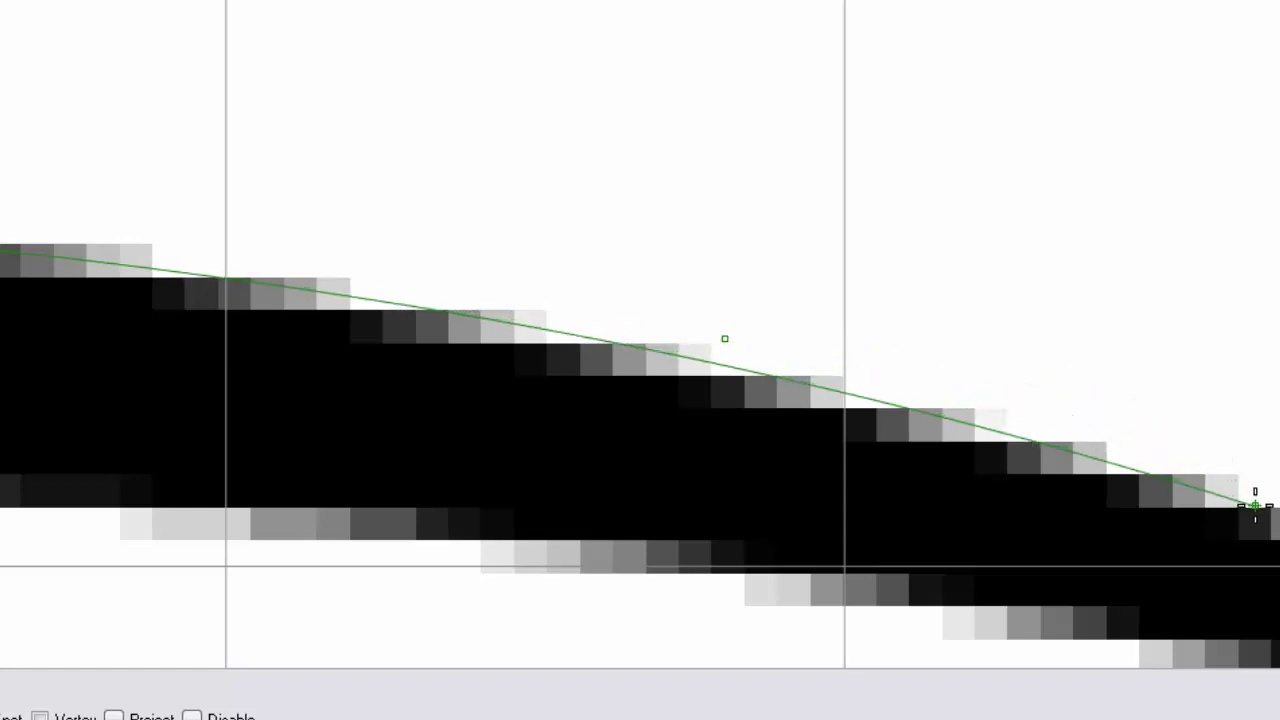
{"action": "middle_click_drag", "start_coordinate": [1173, 487], "coordinate": [378, 296]}
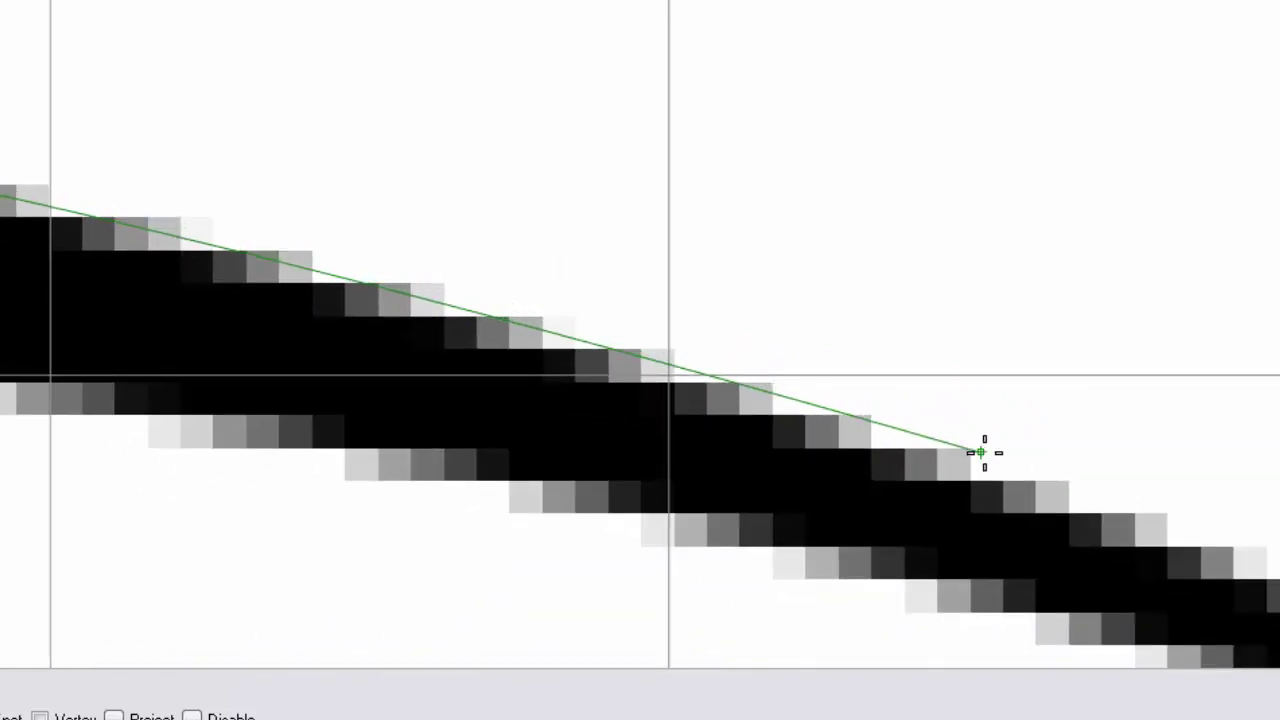
{"action": "middle_click_drag", "start_coordinate": [1178, 515], "coordinate": [595, 323]}
{"action": "scroll", "coordinate": [986, 434], "scroll_direction": "down", "scroll_amount": 1}
{"action": "scroll", "coordinate": [995, 440], "scroll_direction": "down", "scroll_amount": 1}
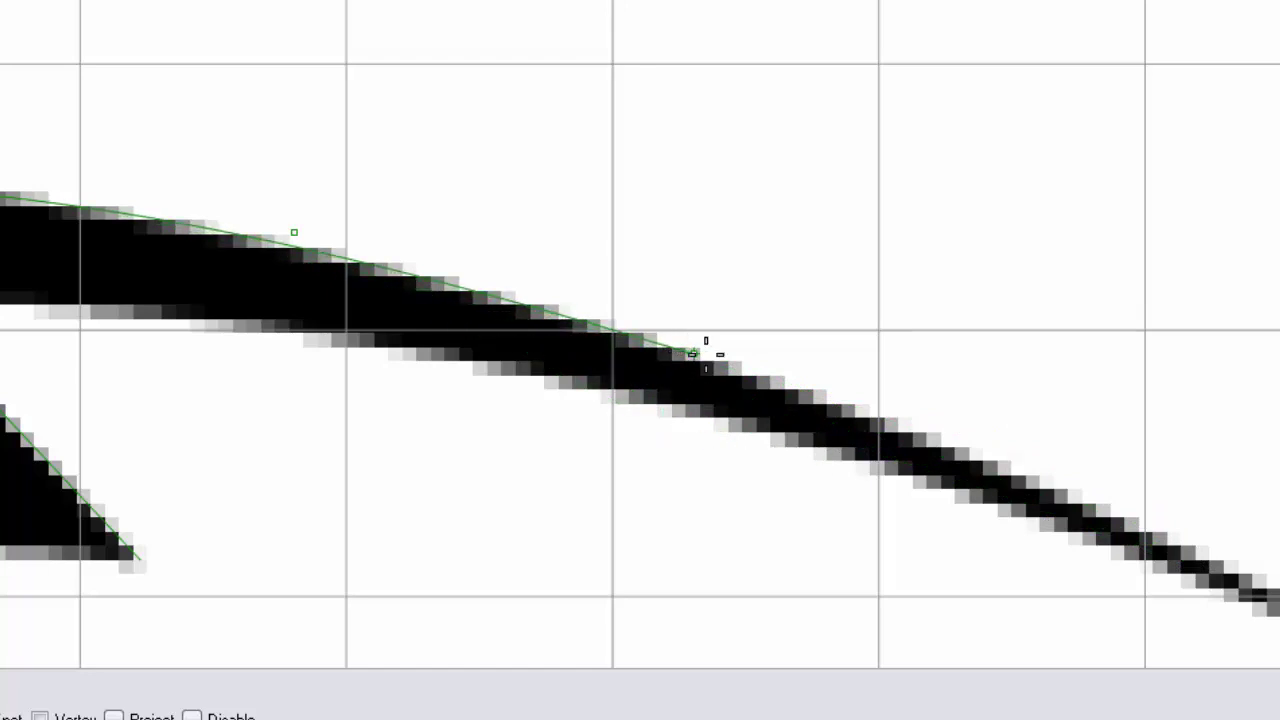
{"action": "left_click", "coordinate": [704, 354]}
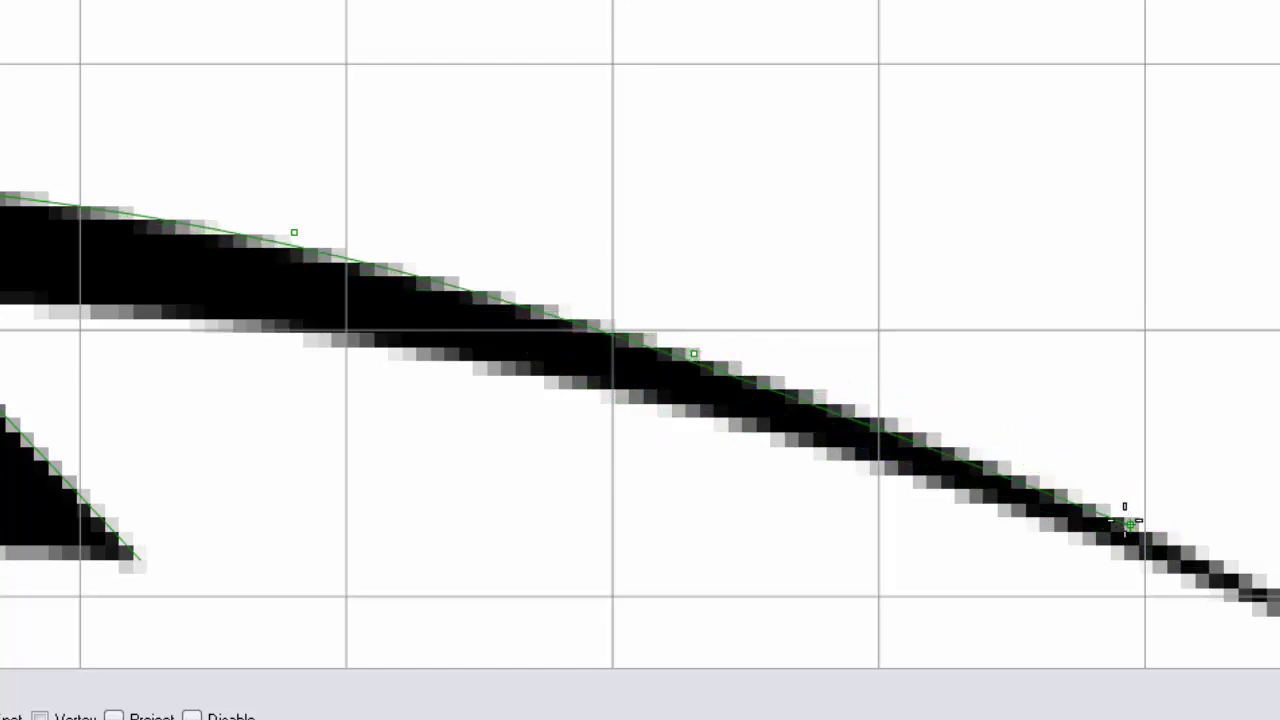
{"action": "right_click_drag", "start_coordinate": [1130, 524], "coordinate": [549, 337]}
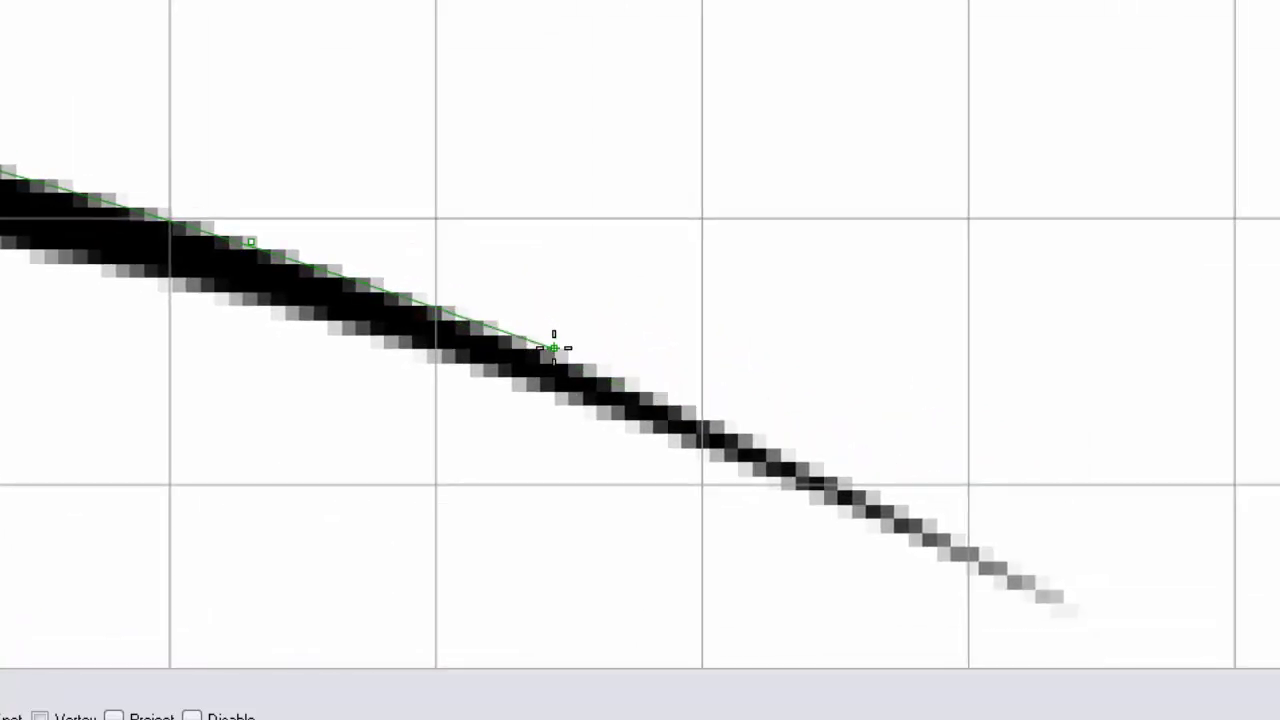
{"action": "scroll", "coordinate": [556, 347], "scroll_direction": "up", "scroll_amount": 6}
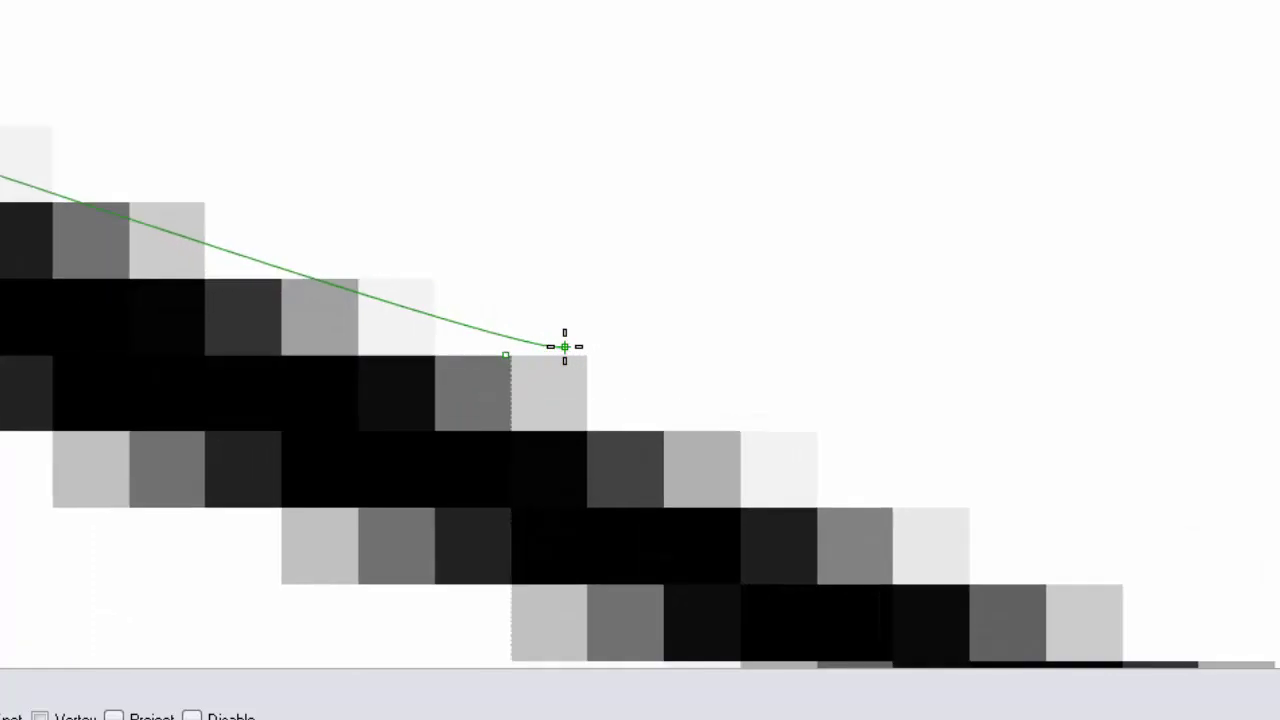
{"action": "left_click", "coordinate": [506, 355]}
{"action": "right_click_drag", "start_coordinate": [737, 455], "coordinate": [437, 363]}
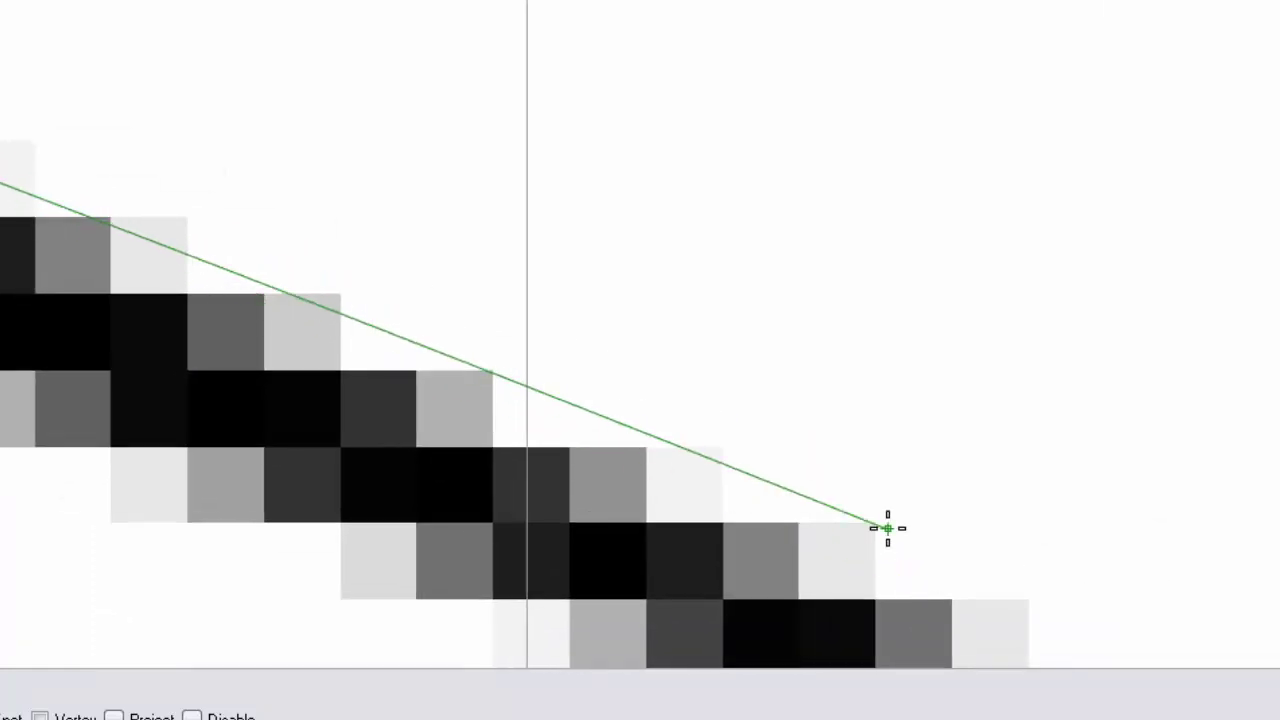
- Try a control point just outside the thin part of the tail, and undo it to correct its placement
{"action": "left_click", "coordinate": [879, 572]}
{"action": "key", "text": "ctrl+z"}
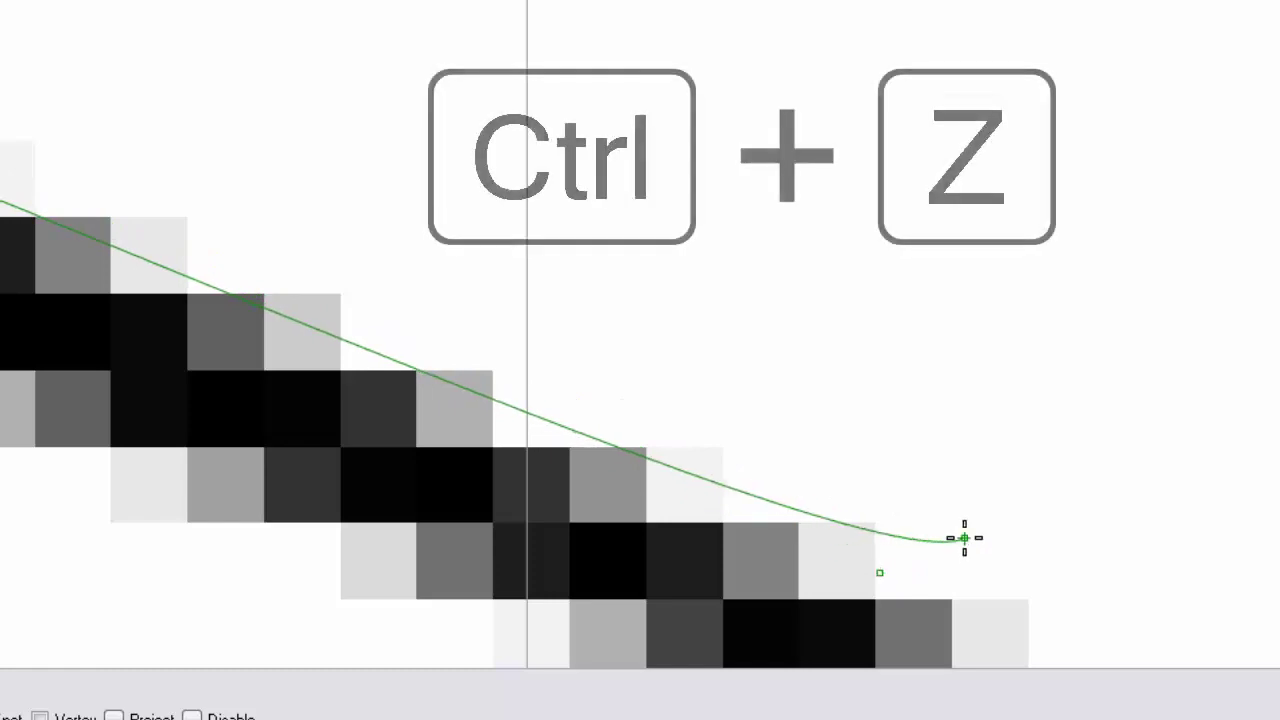
{"action": "key", "text": "ctrl+z"}
{"action": "key", "text": "ctrl+z"}
{"action": "key", "text": "ctrl+z"}
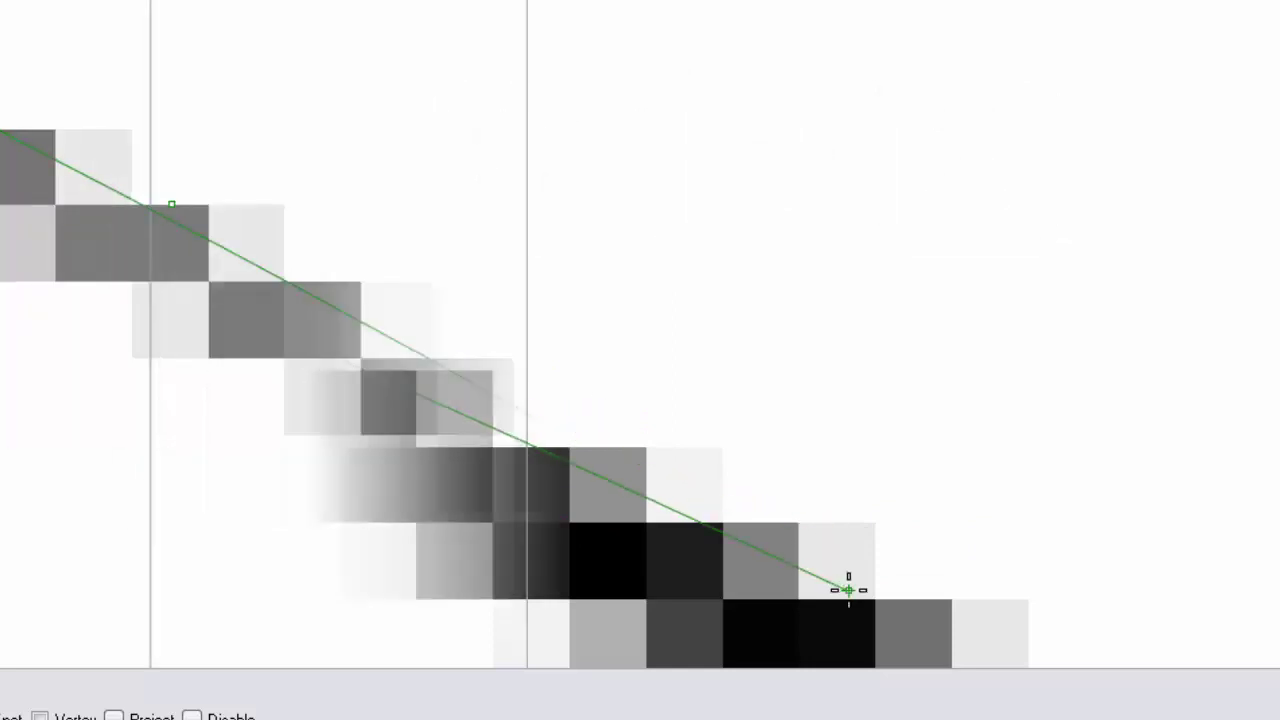
- Place the final control point at the faint tip of the tail and finish the curve
{"action": "left_click", "coordinate": [743, 565]}
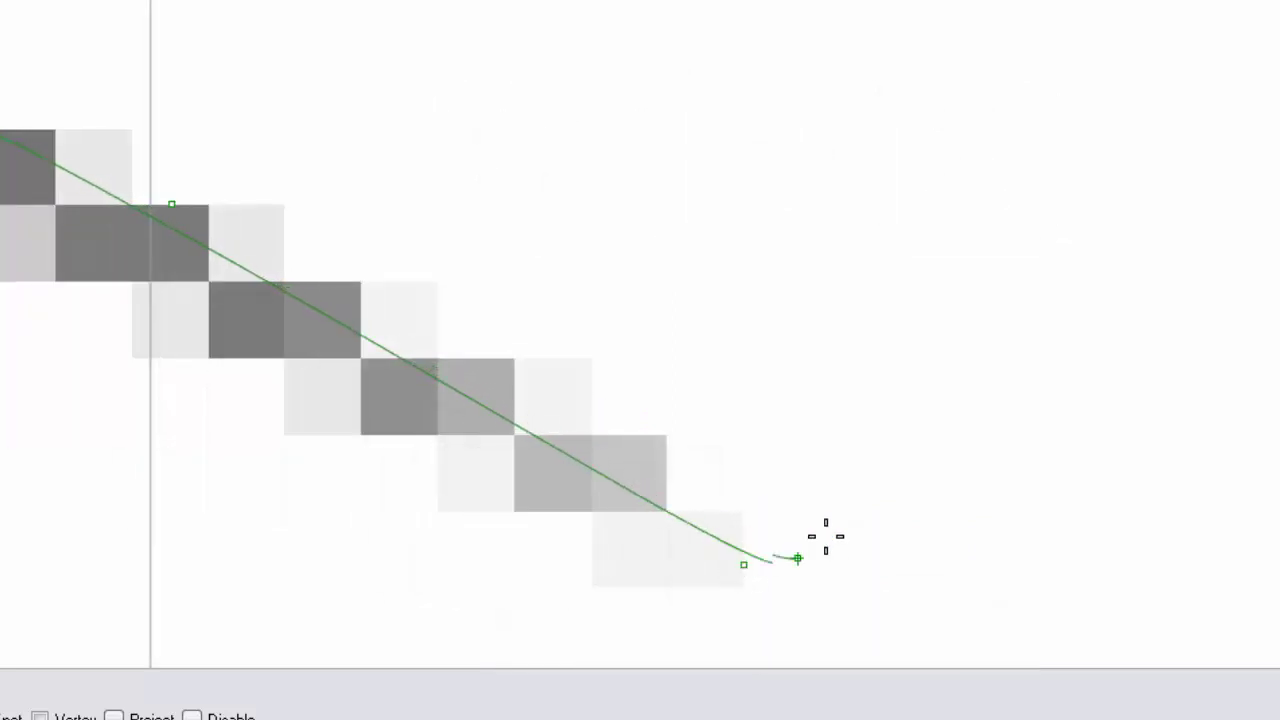
{"action": "key", "text": "Return"}
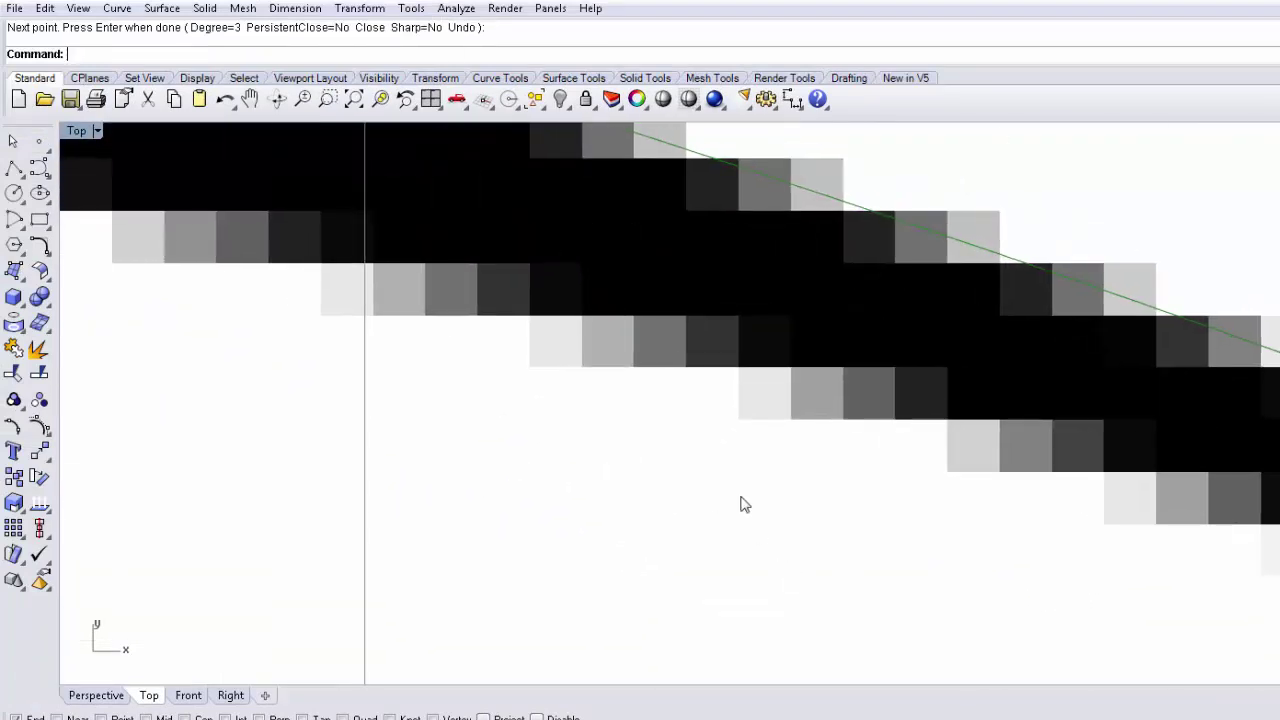
- Start a control point curve at the triangle's outer lower-left corner and trace the underside of the curved band toward the tail
{"action": "scroll", "coordinate": [740, 503], "scroll_direction": "down", "scroll_amount": 5}
{"action": "right_click_drag", "start_coordinate": [294, 489], "coordinate": [1056, 498]}
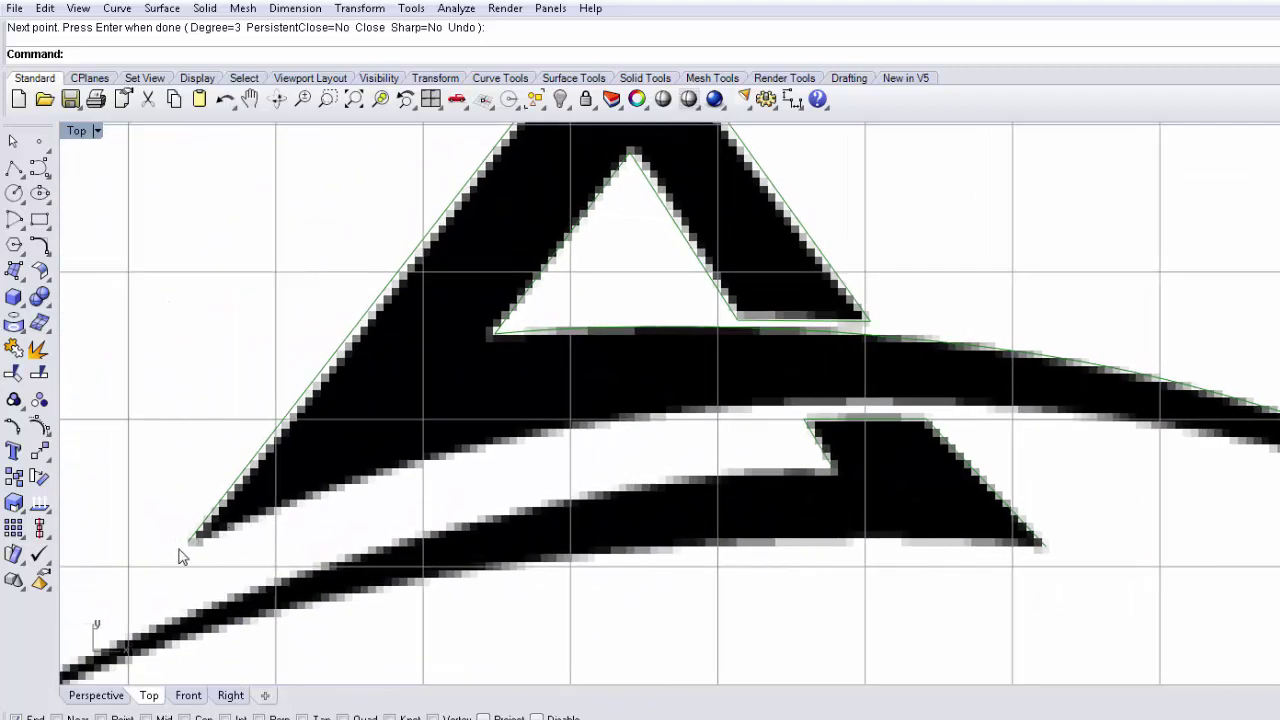
{"action": "scroll", "coordinate": [182, 557], "scroll_direction": "up", "scroll_amount": 5}
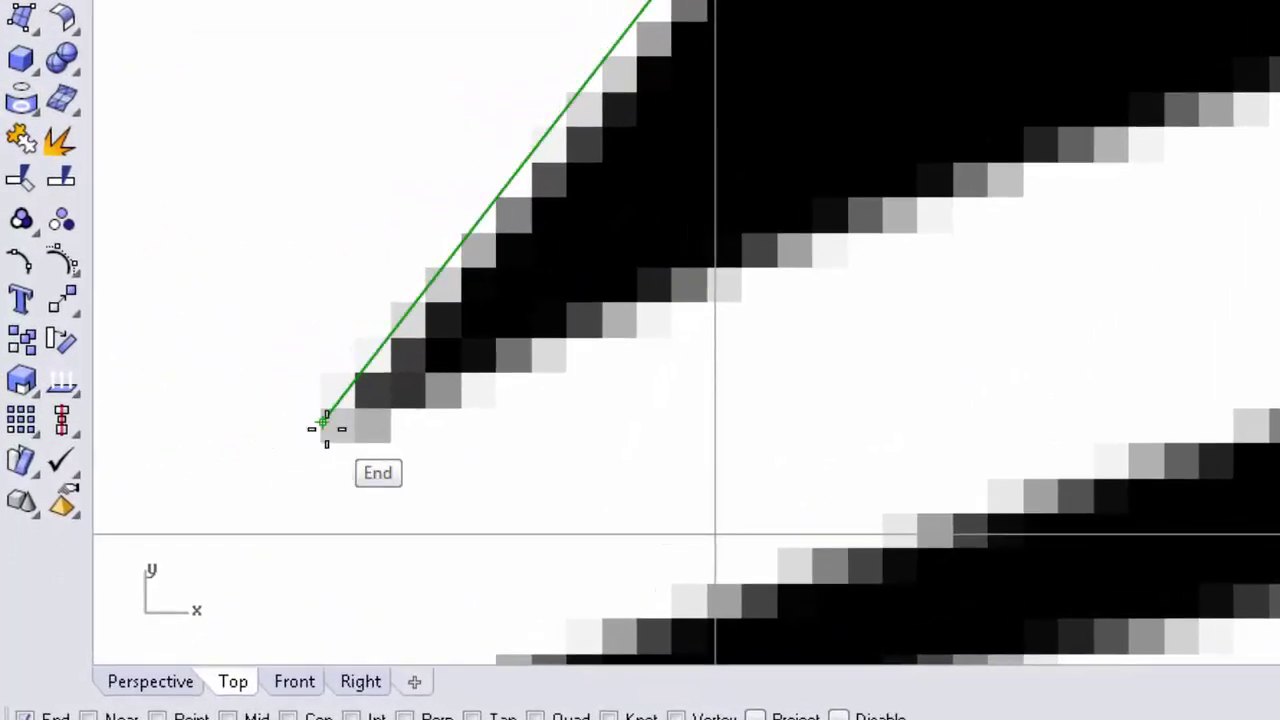
{"action": "left_click", "coordinate": [323, 421]}
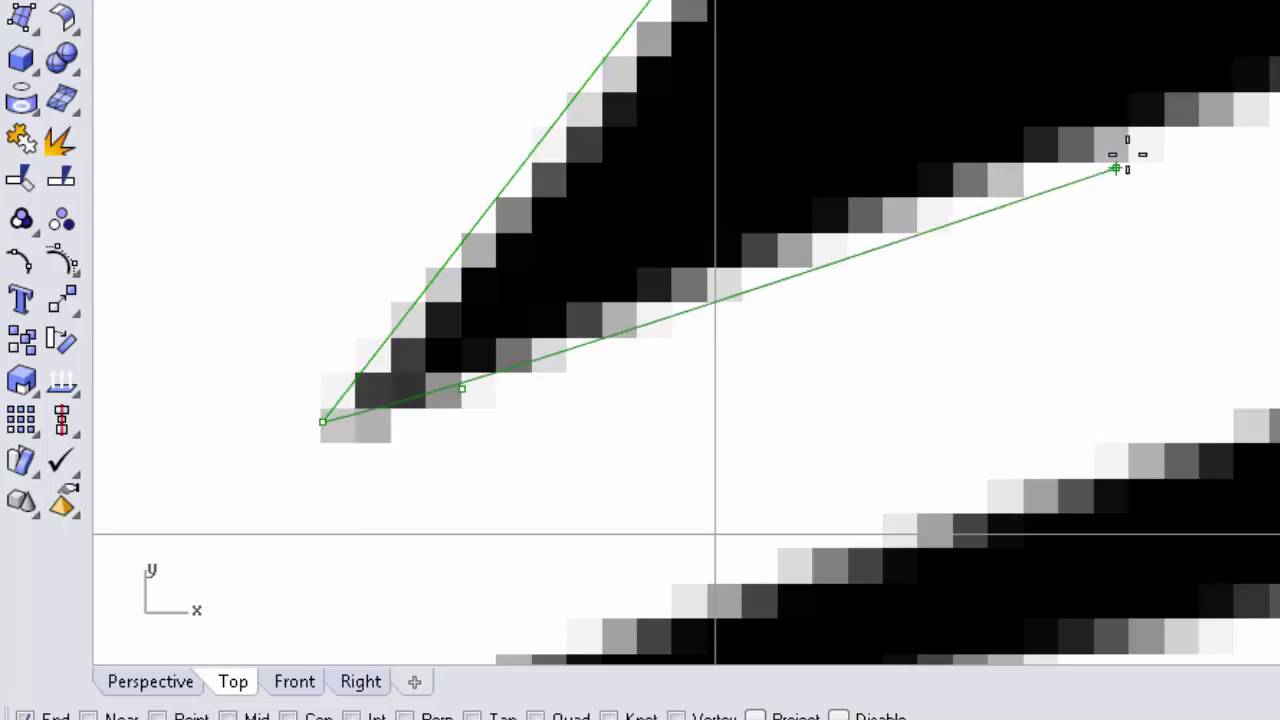
{"action": "key", "text": "Up"}
{"action": "key", "text": "Up"}
{"action": "key", "text": "Up"}
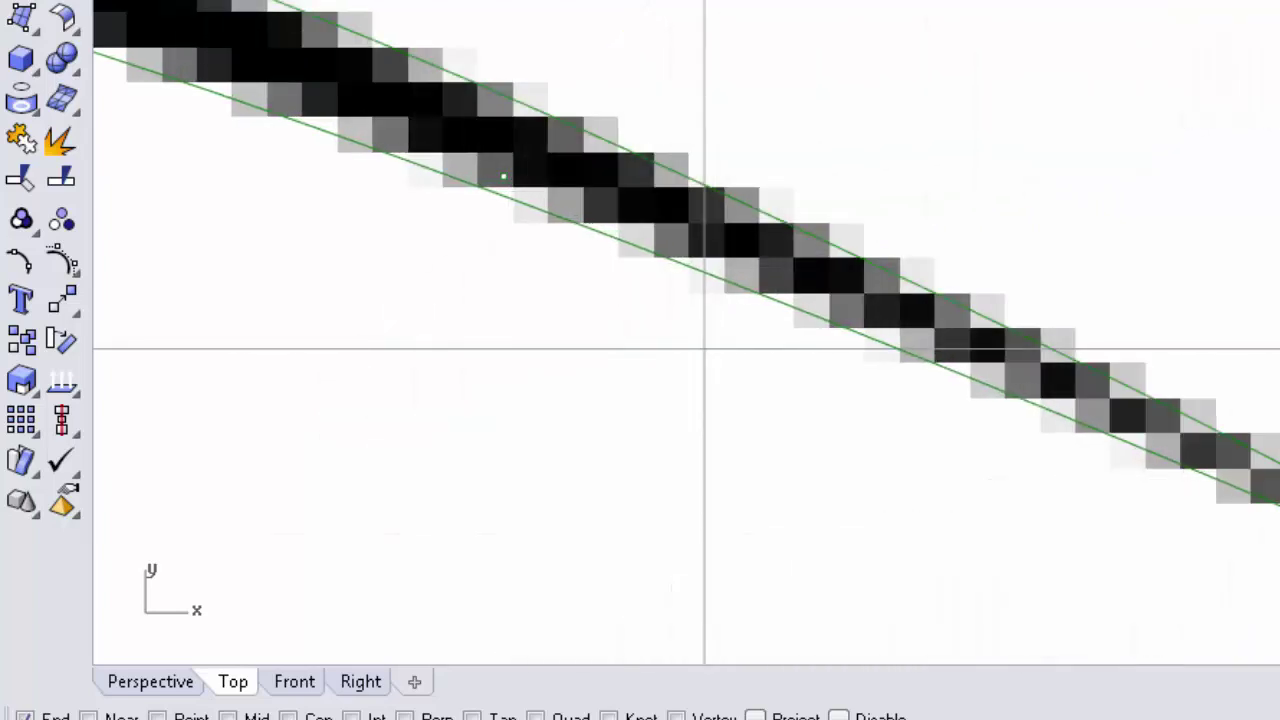
- Continue the curve along the tail's lower edge, snap its last point to the upper curve's end at the tip, and finish it
{"action": "key", "text": "Down"}
{"action": "key", "text": "Down"}
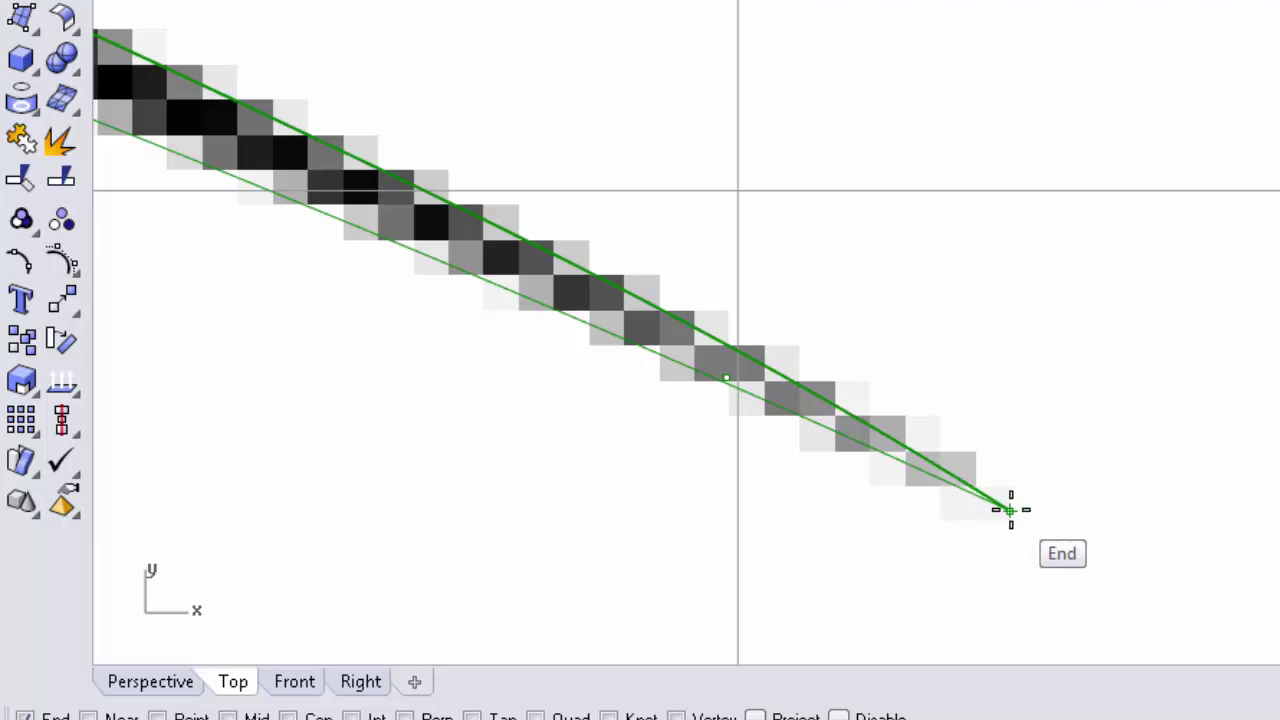
{"action": "left_click", "coordinate": [1010, 510]}
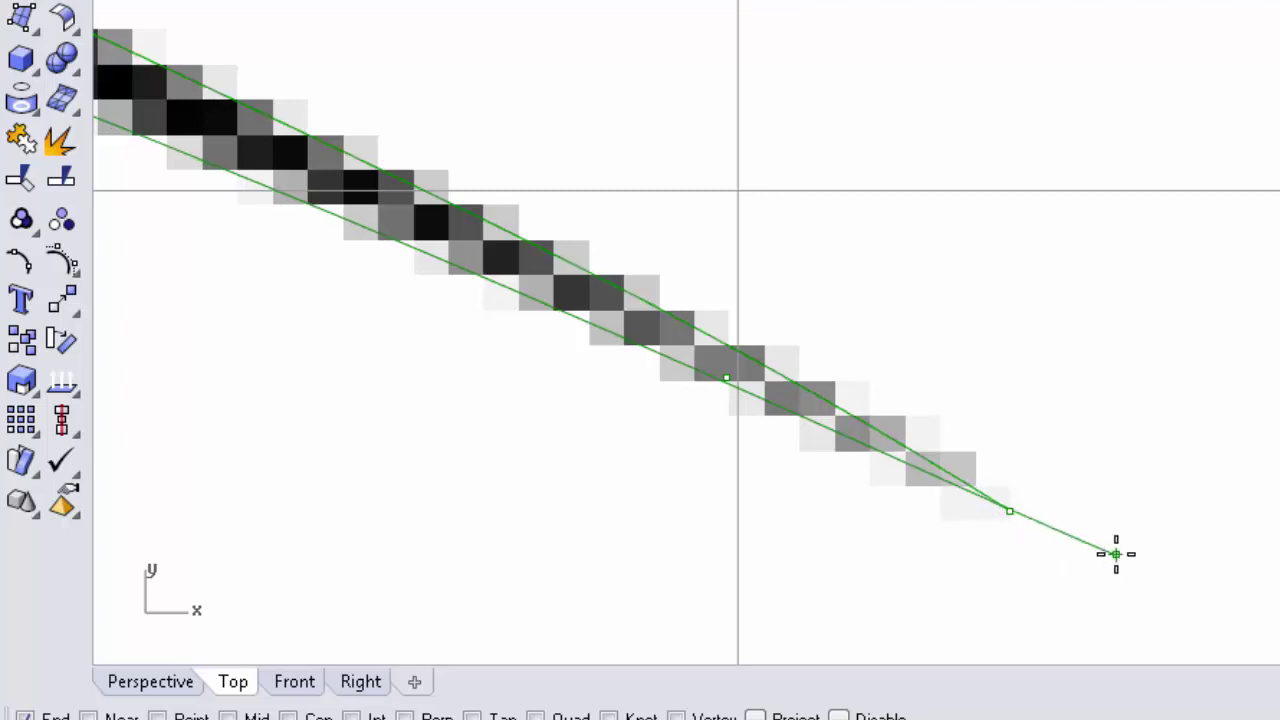
{"action": "key", "text": "Return"}
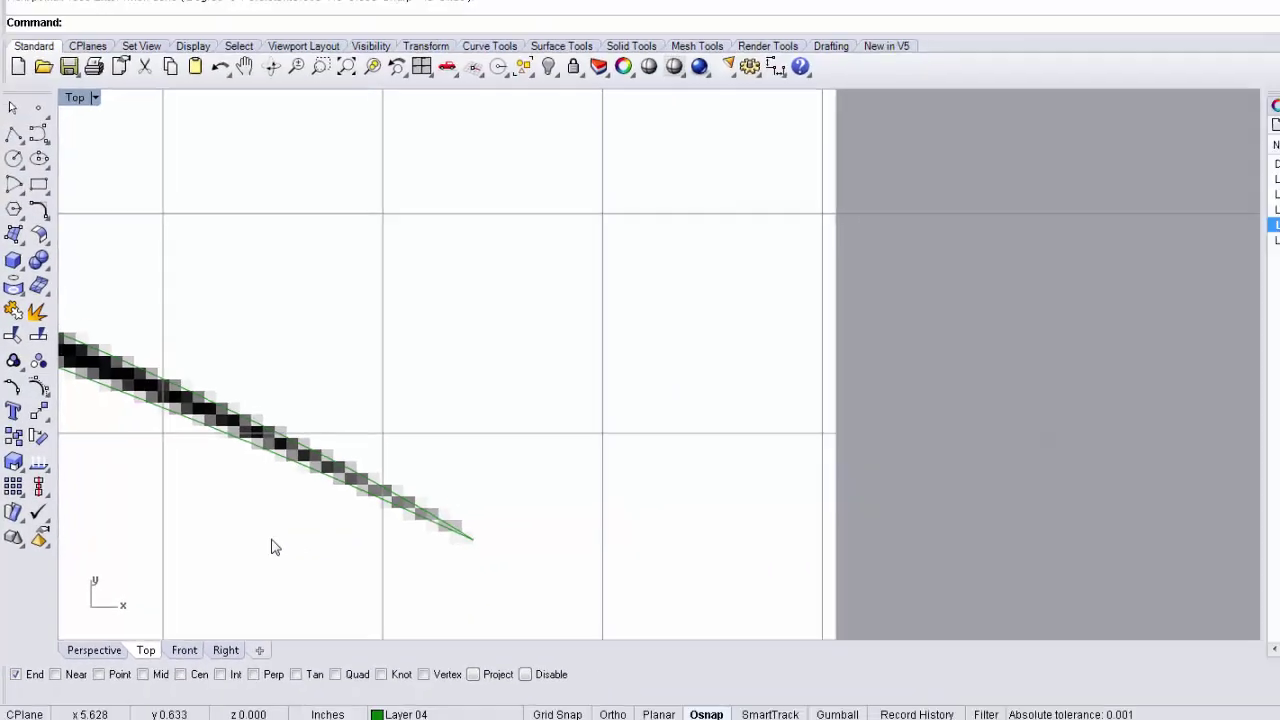
- Hide the background bitmap by setting Visible to No in the BackgroundBitmap command
{"action": "right_click_drag", "start_coordinate": [157, 534], "coordinate": [831, 563]}
{"action": "scroll", "coordinate": [591, 551], "scroll_direction": "down", "scroll_amount": 3}
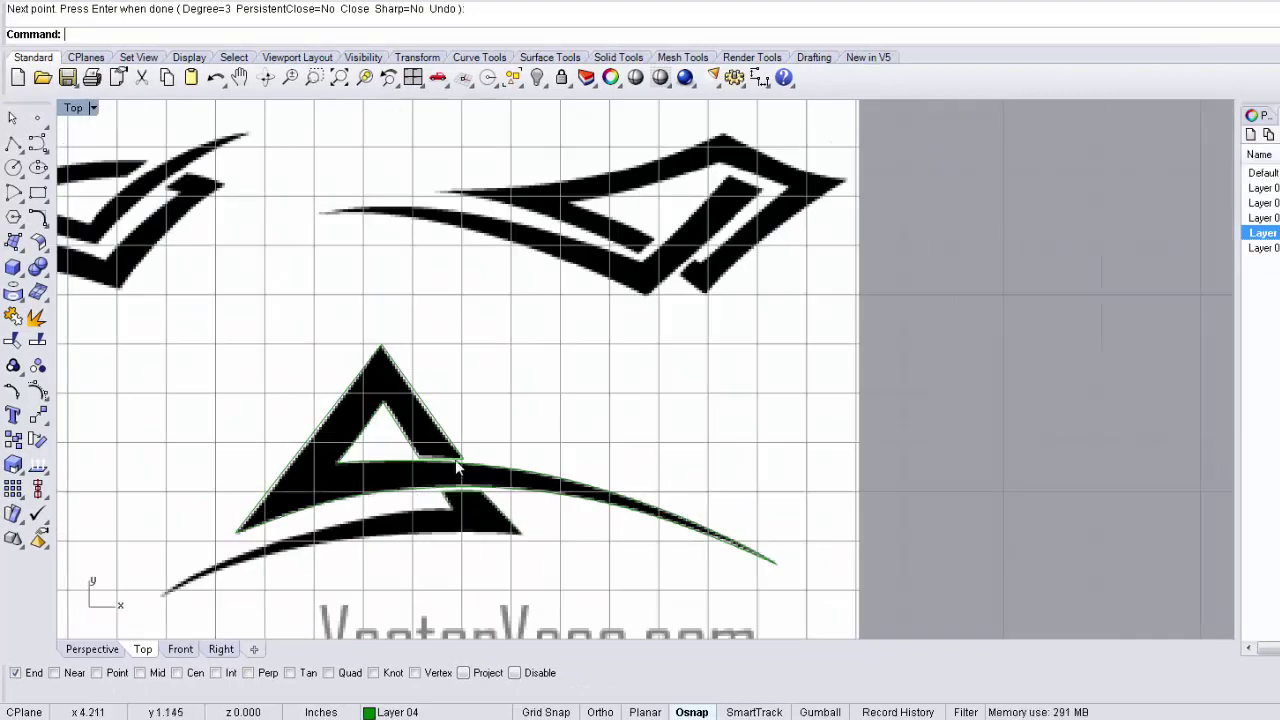
{"action": "scroll", "coordinate": [393, 535], "scroll_direction": "up", "scroll_amount": 3}
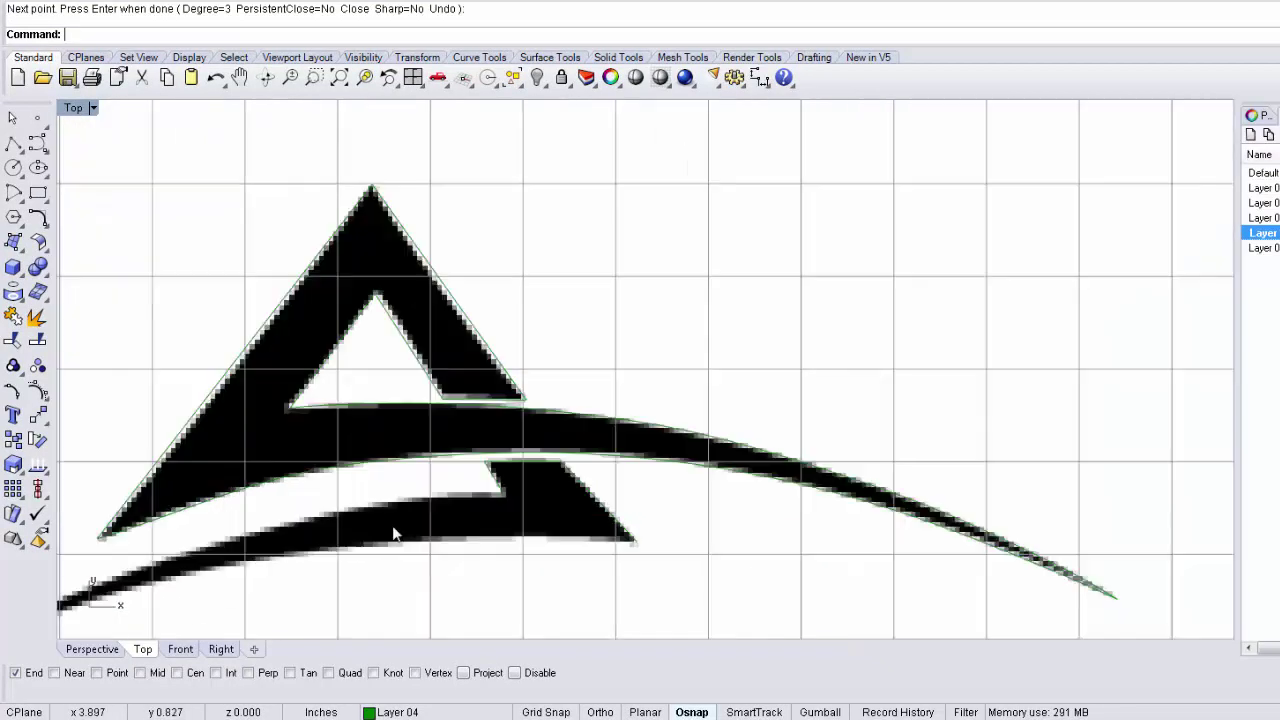
{"action": "scroll", "coordinate": [393, 535], "scroll_direction": "up", "scroll_amount": 3}
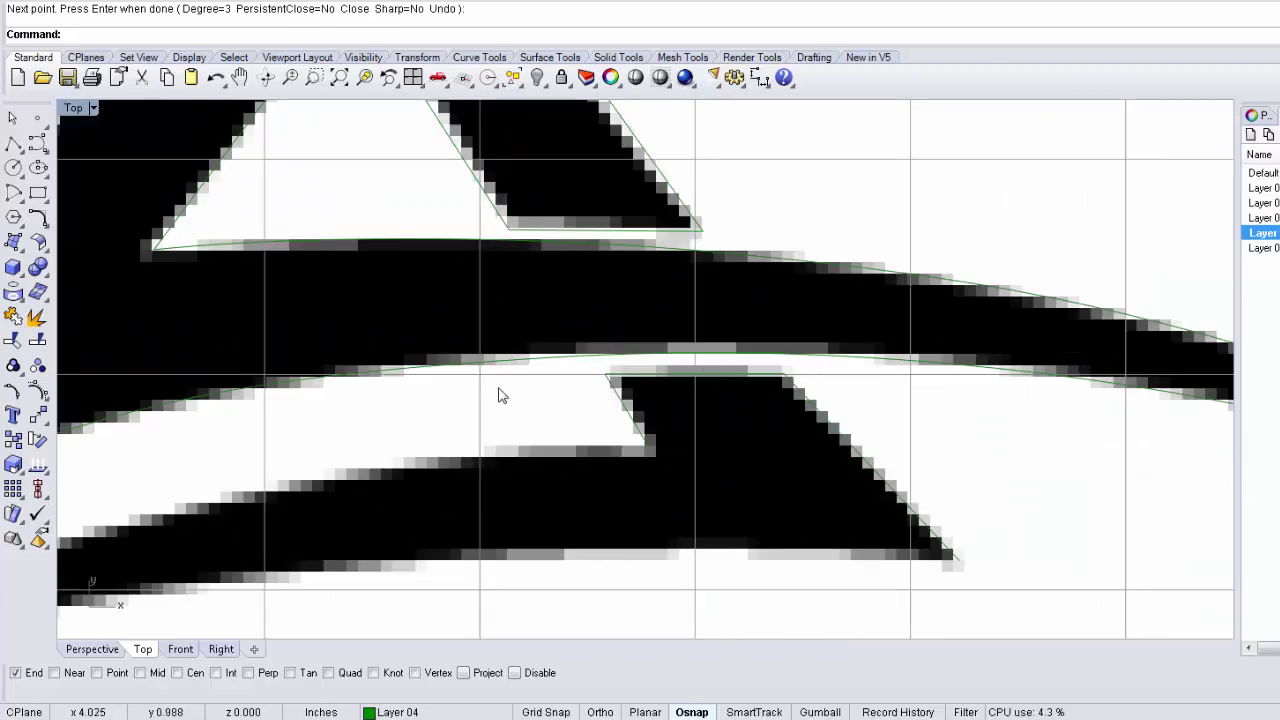
{"action": "scroll", "coordinate": [470, 390], "scroll_direction": "down", "scroll_amount": 3}
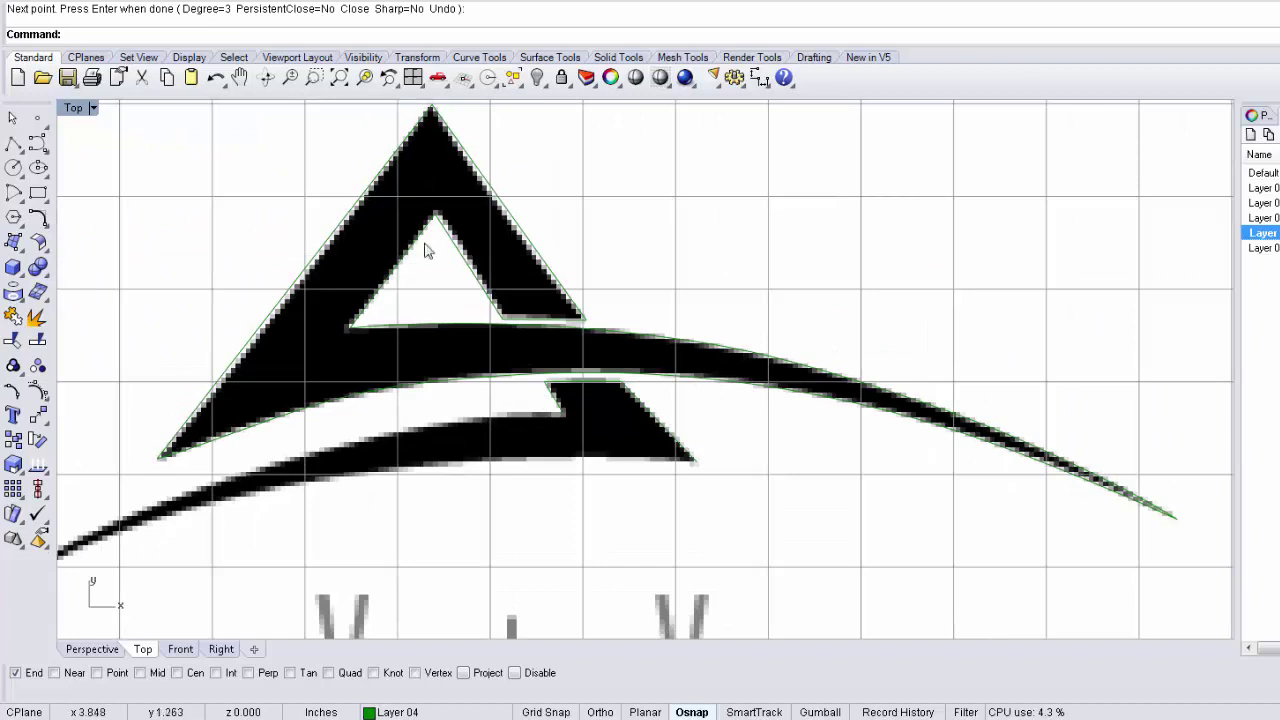
{"action": "scroll", "coordinate": [637, 319], "scroll_direction": "down", "scroll_amount": 2}
{"action": "scroll", "coordinate": [637, 319], "scroll_direction": "down", "scroll_amount": 1}
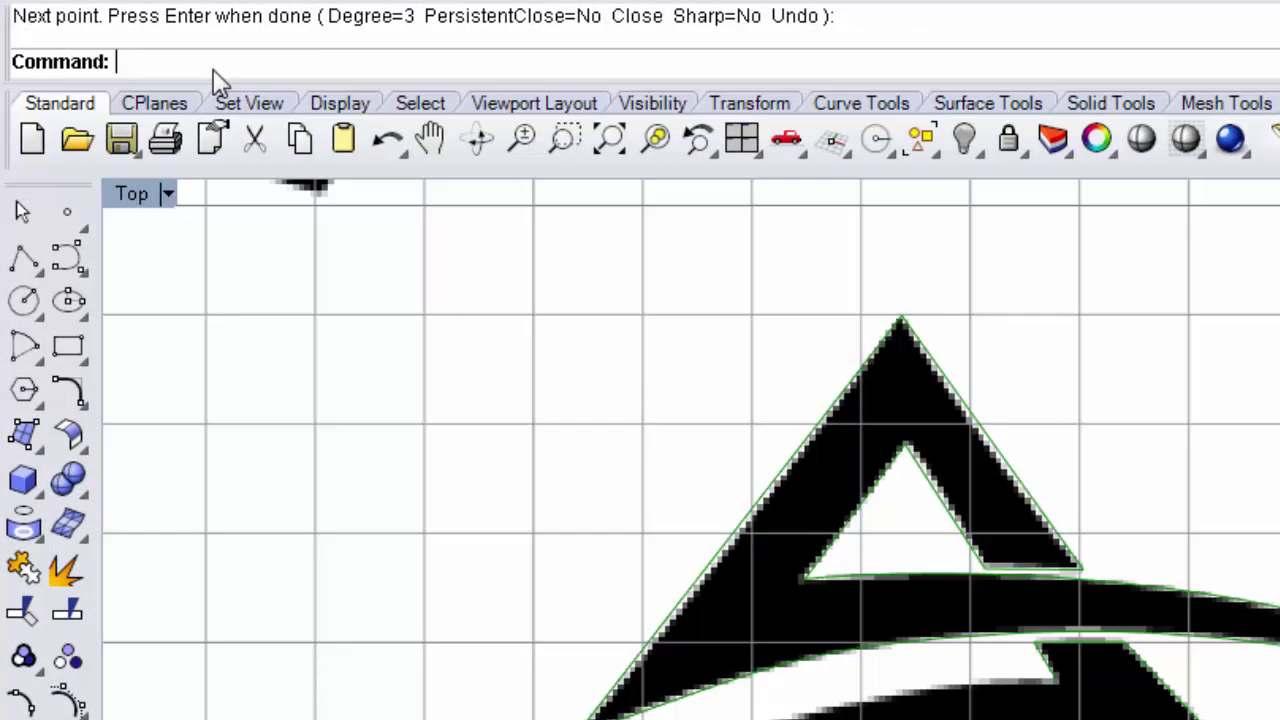
{"action": "type", "text": "BackgroundBitmap"}
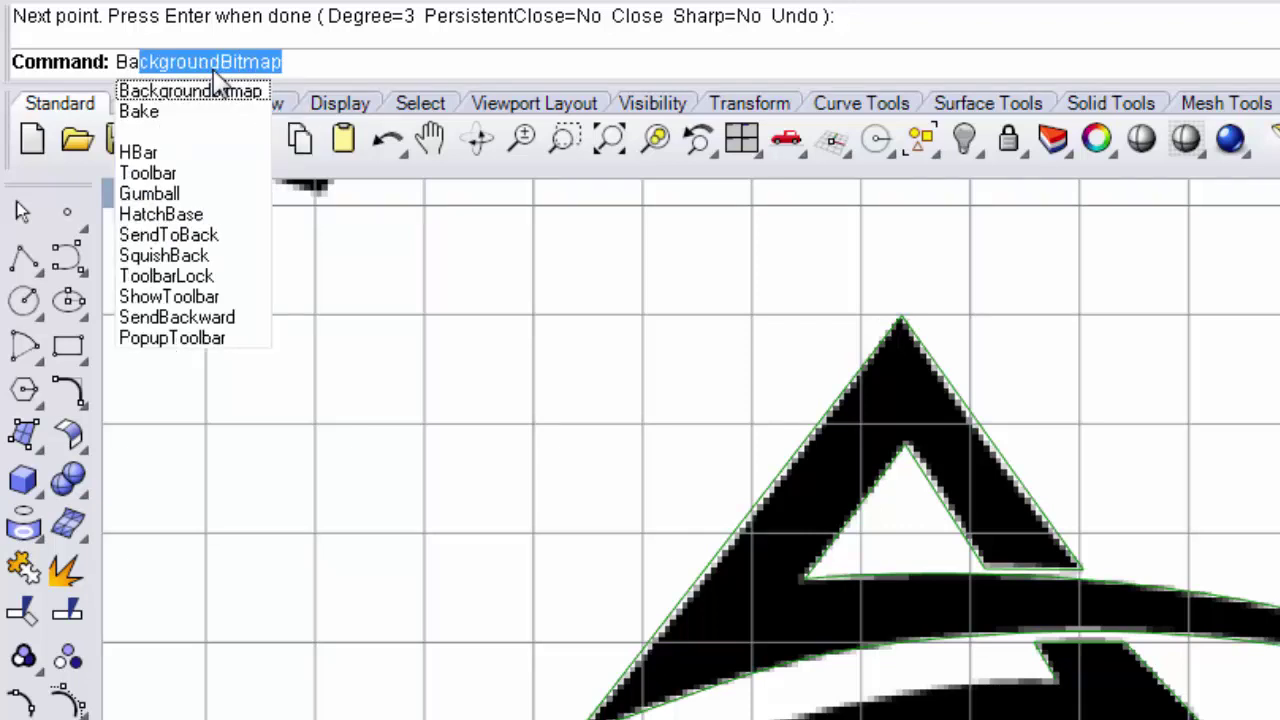
{"action": "key", "text": "Return"}
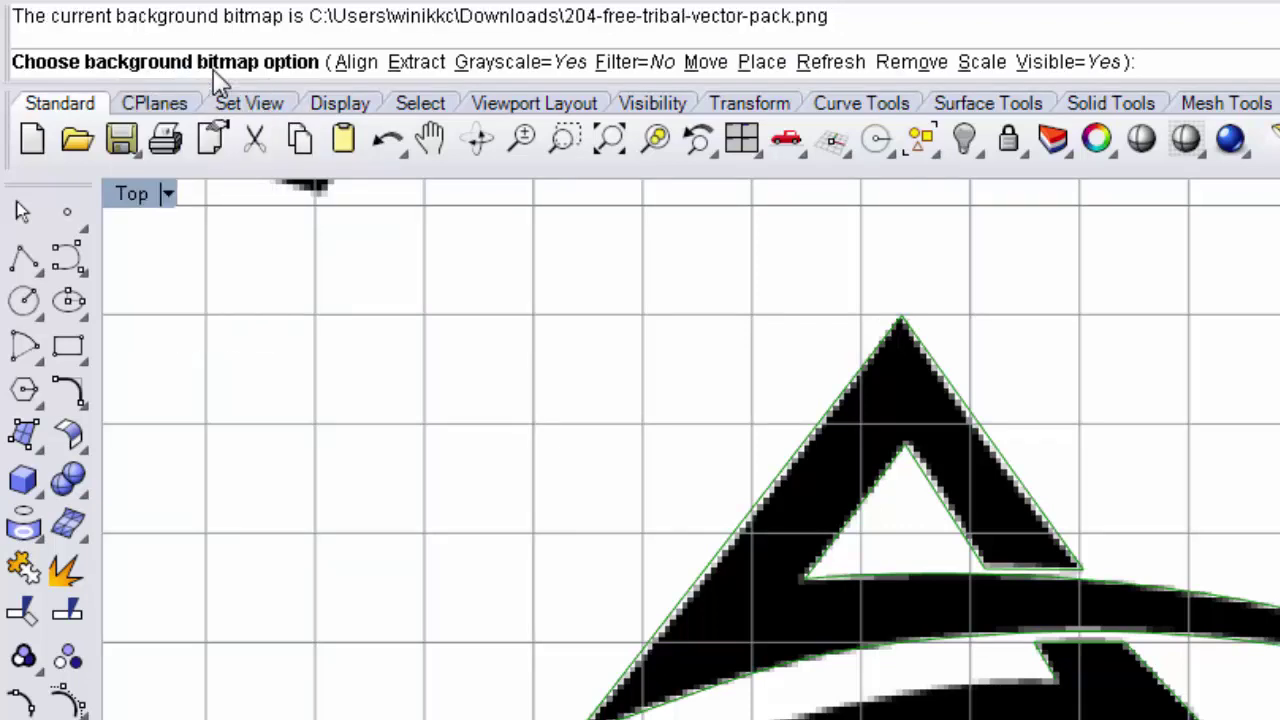
{"action": "left_click", "coordinate": [1062, 64]}
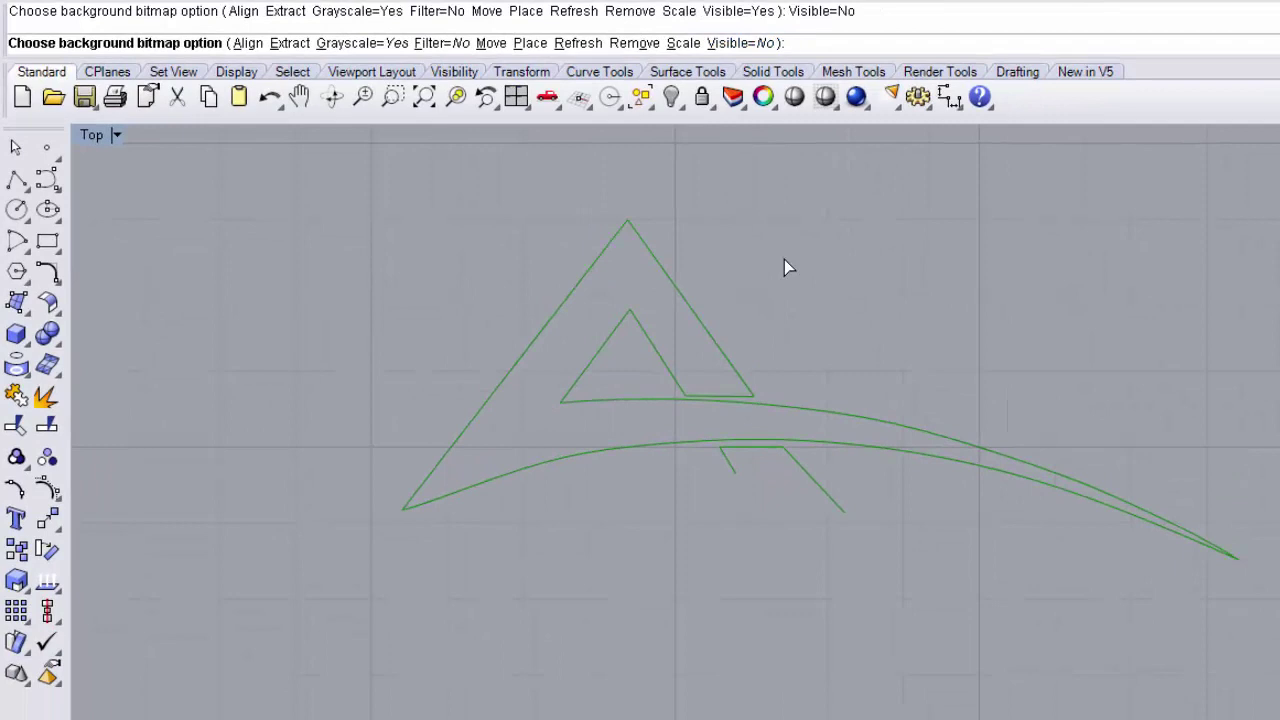
{"action": "key", "text": "Return"}
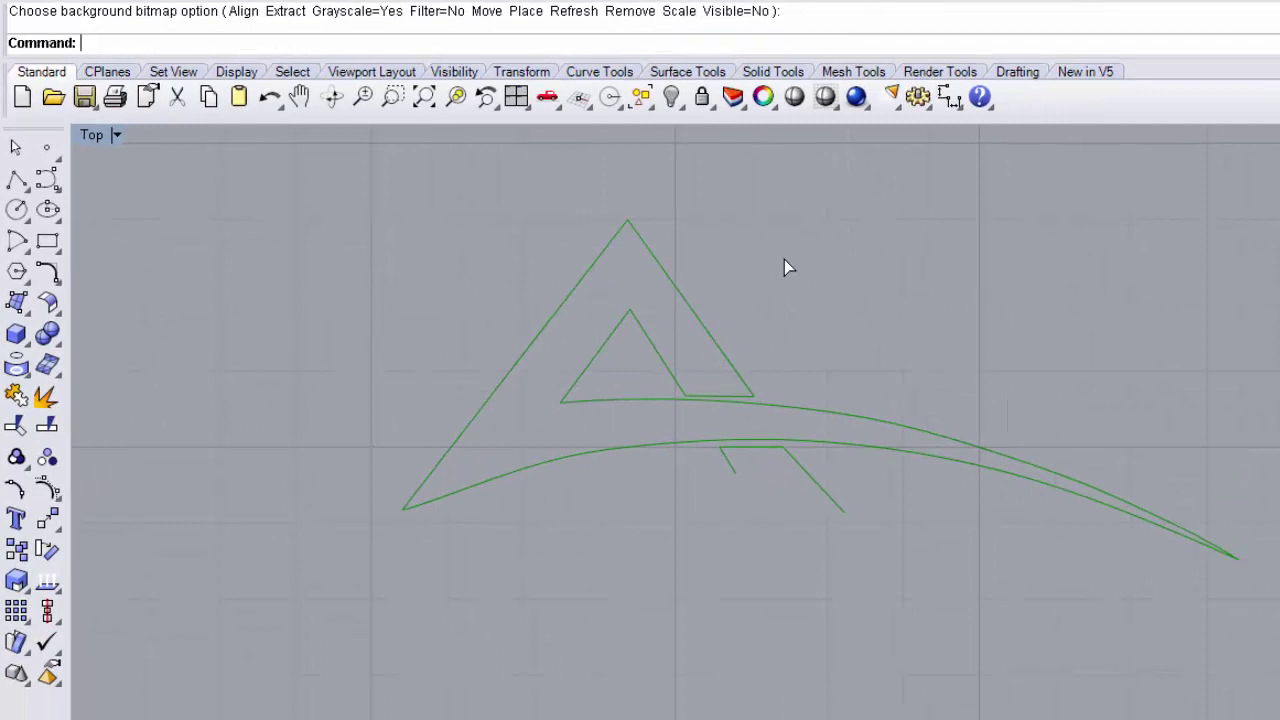
- Select the band's upper curve, its lower curve and the triangle polyline one by one to check whether they are separate, and deselect
{"action": "left_click", "coordinate": [881, 420]}
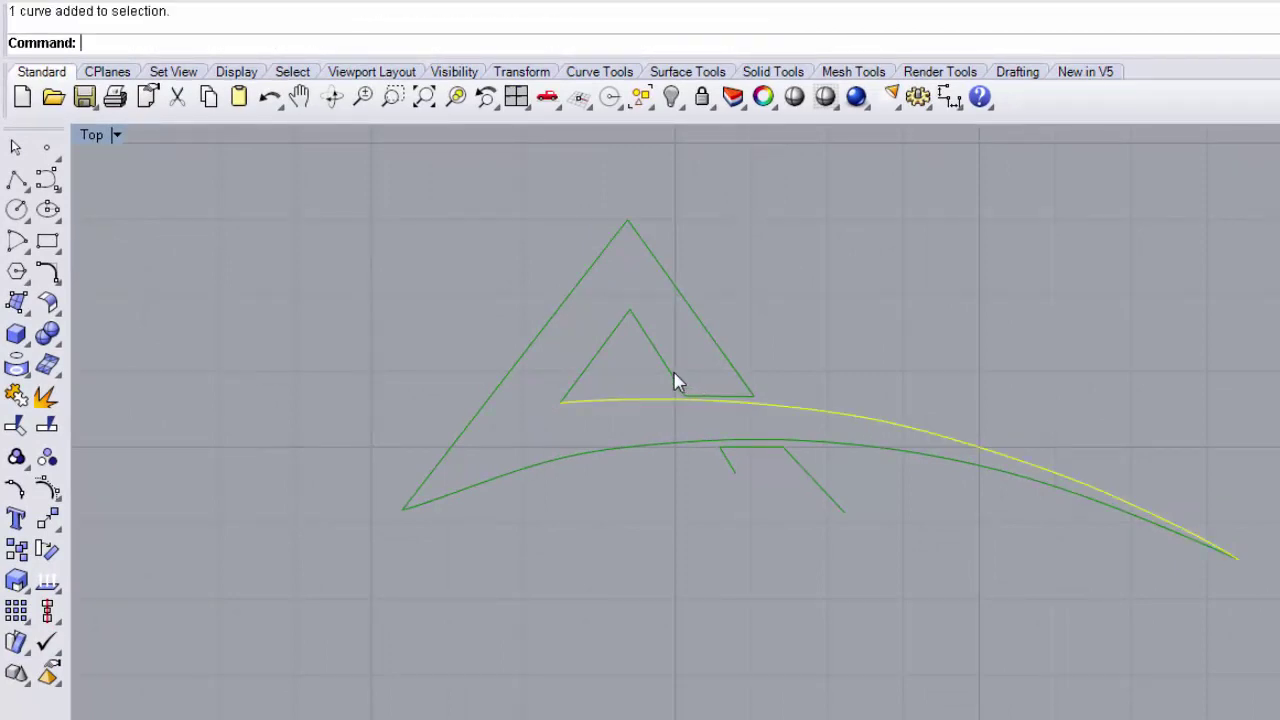
{"action": "left_click", "coordinate": [682, 398]}
{"action": "left_click", "coordinate": [679, 443]}
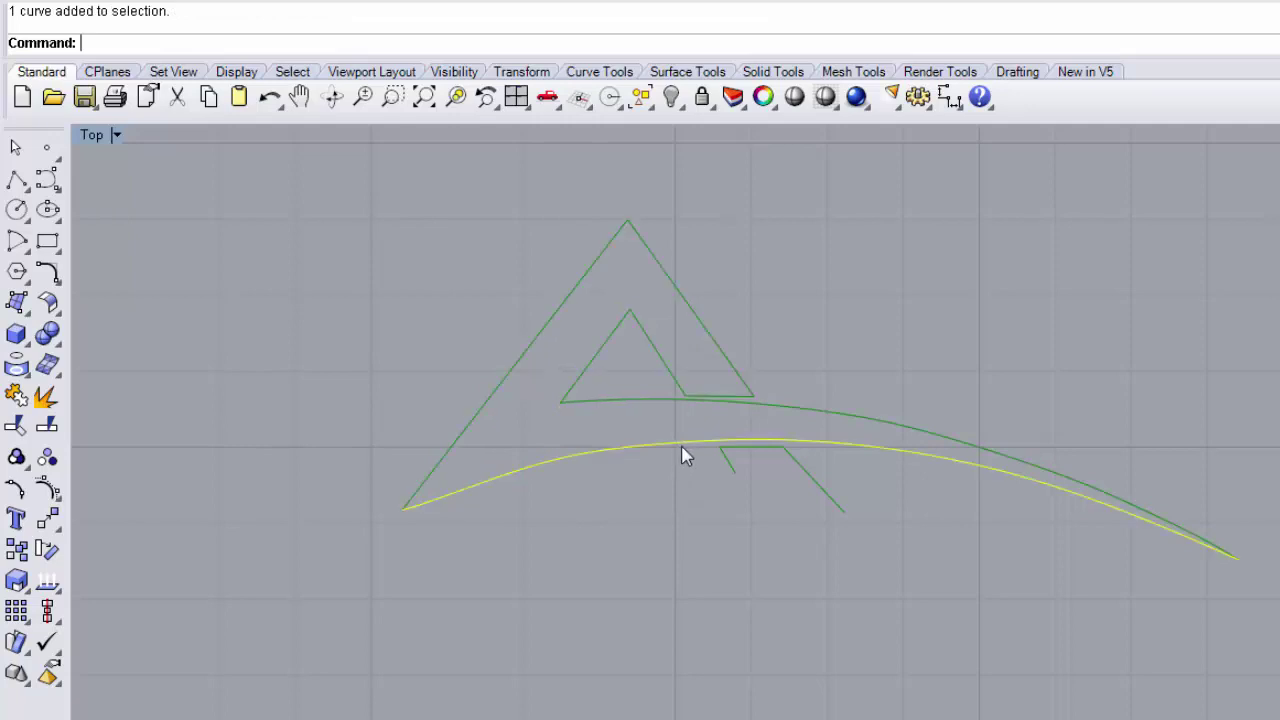
{"action": "left_click", "coordinate": [880, 422]}
{"action": "left_click", "coordinate": [741, 398]}
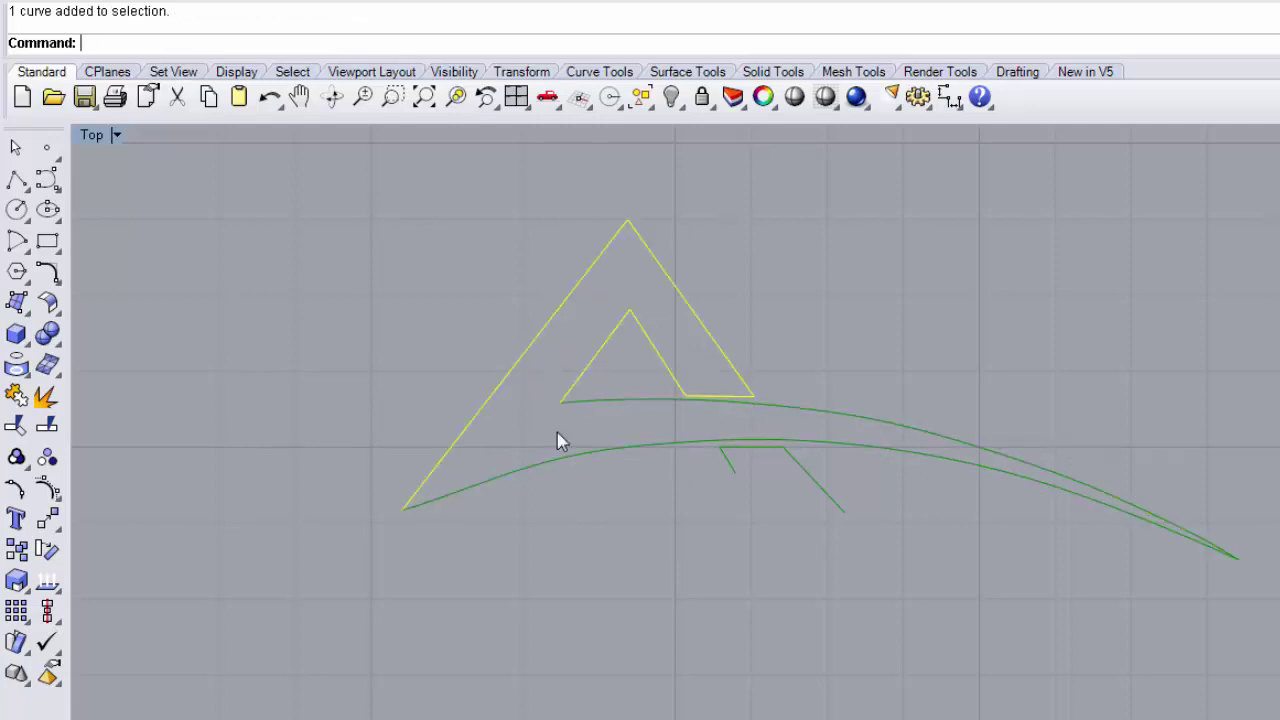
{"action": "key", "text": "Escape"}
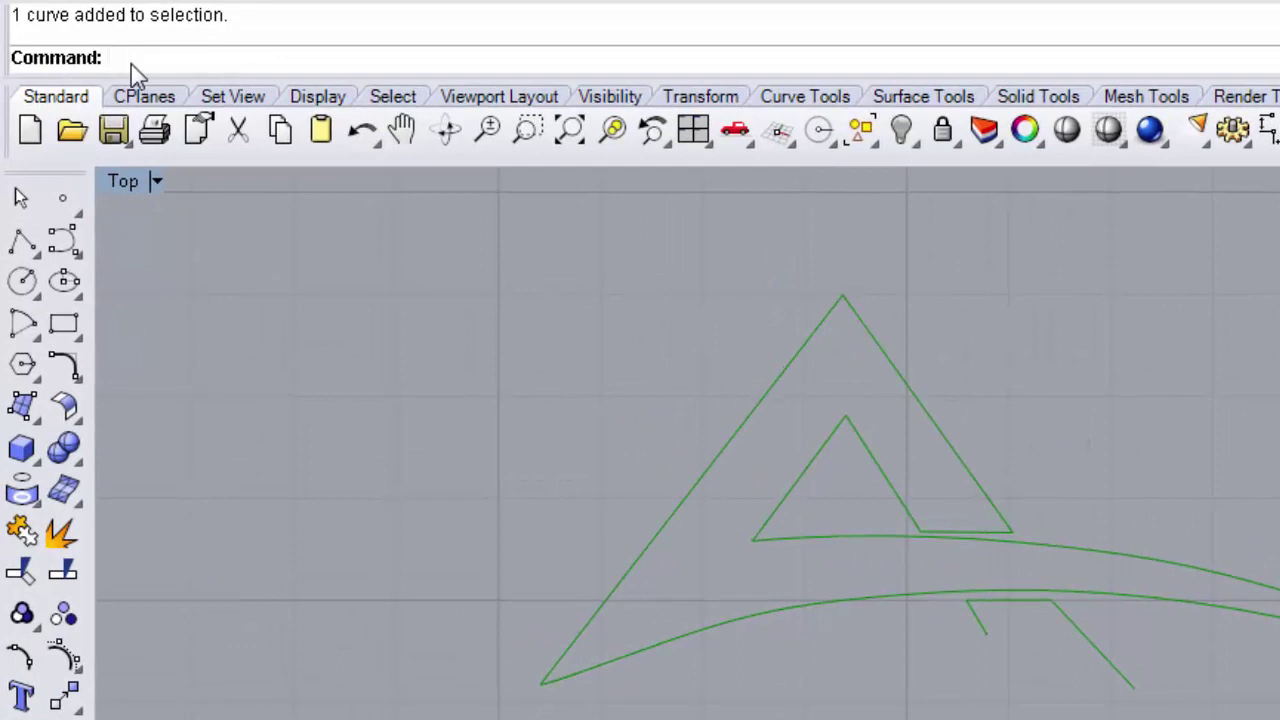
{"action": "type", "text": "Join"}
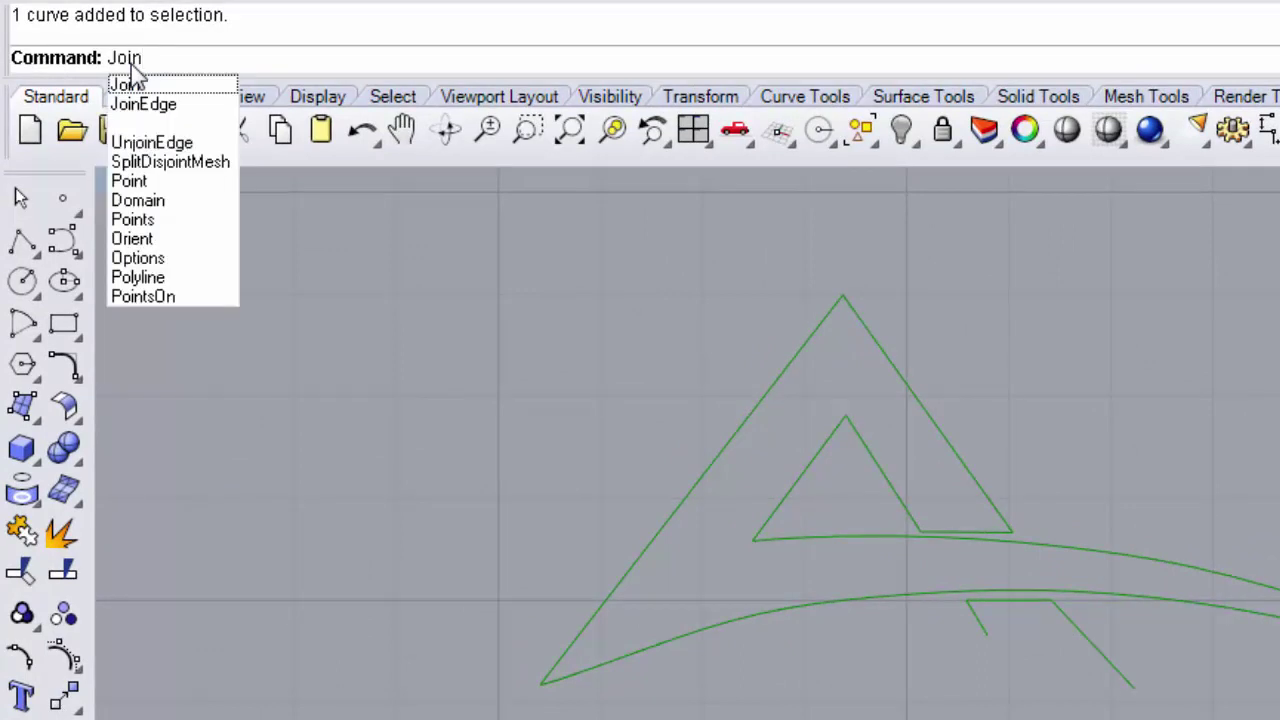
{"action": "key", "text": "BackSpace"}
{"action": "key", "text": "BackSpace"}
{"action": "key", "text": "BackSpace"}
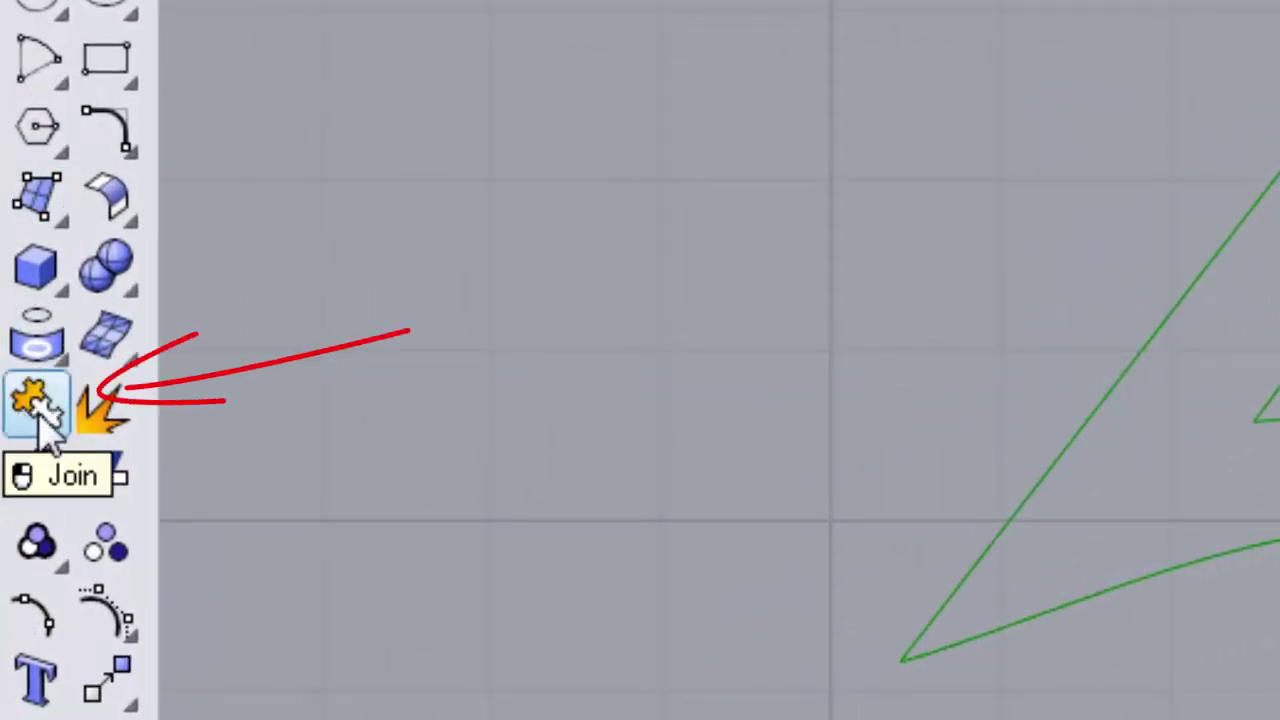
- Join the triangle polyline with the upper and lower band curves into one closed curve, and select it to check the result
{"action": "left_click", "coordinate": [40, 405]}
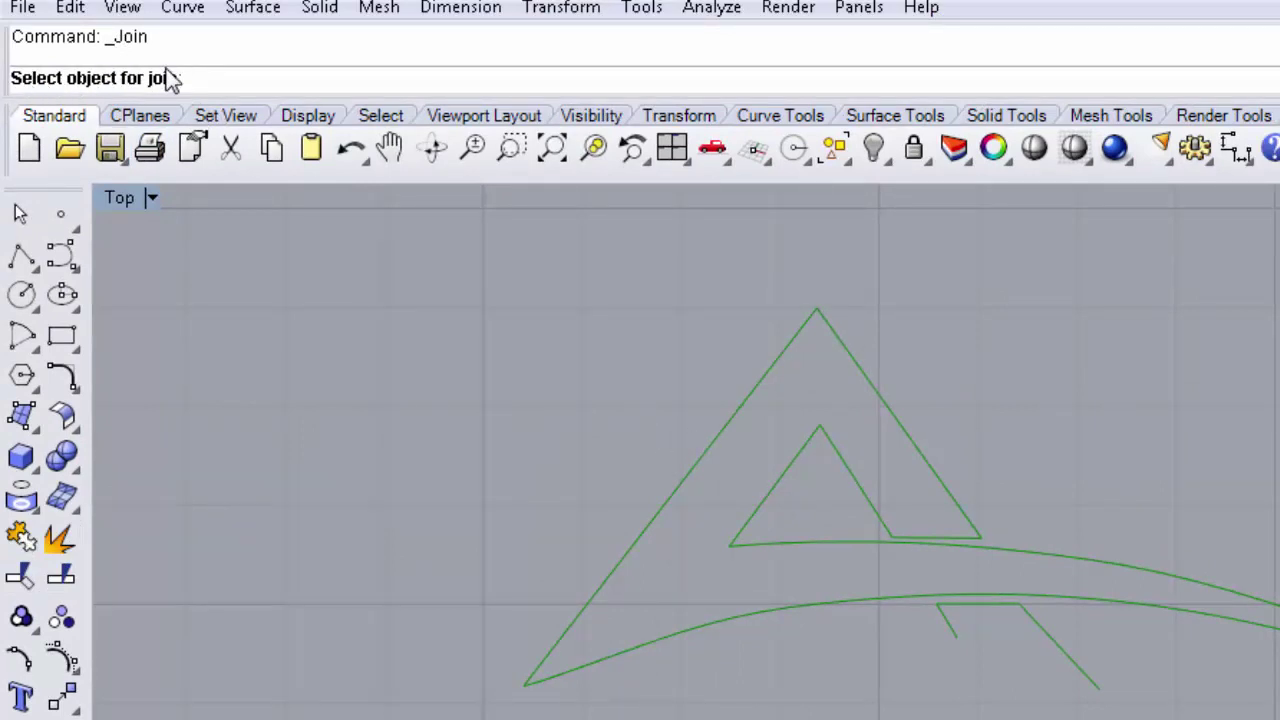
{"action": "left_click", "coordinate": [744, 399]}
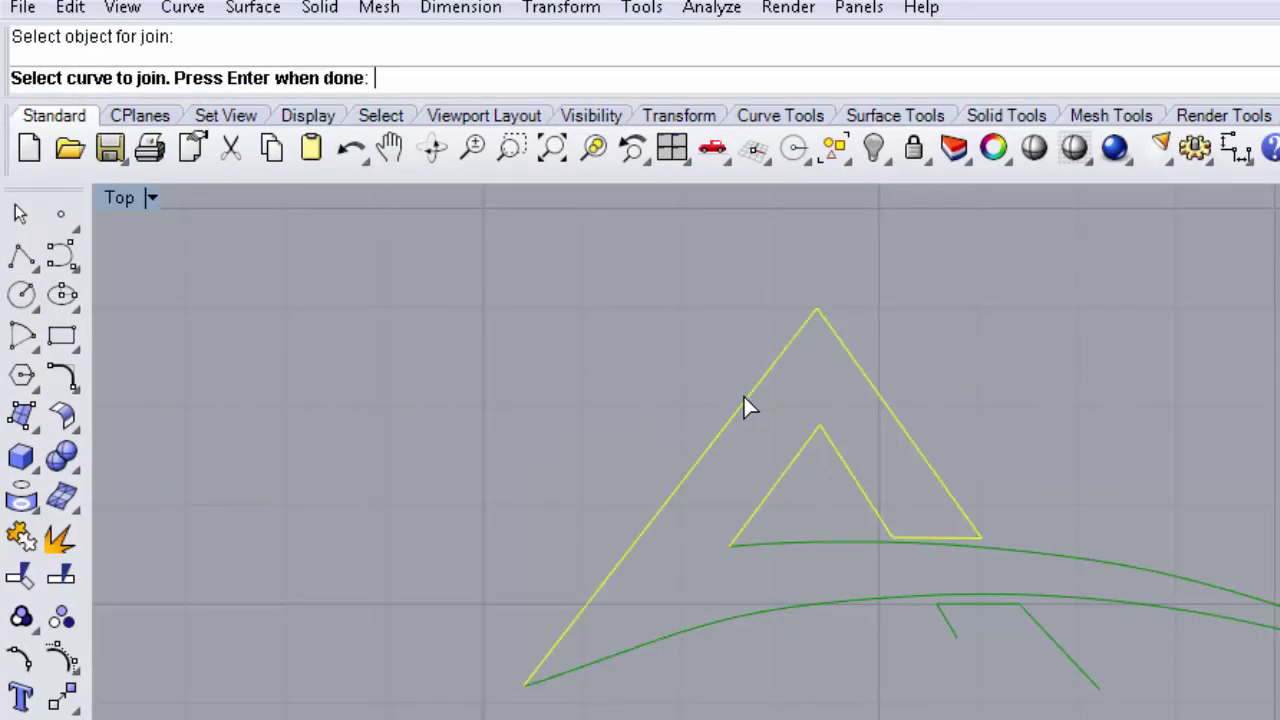
{"action": "left_click", "coordinate": [789, 547]}
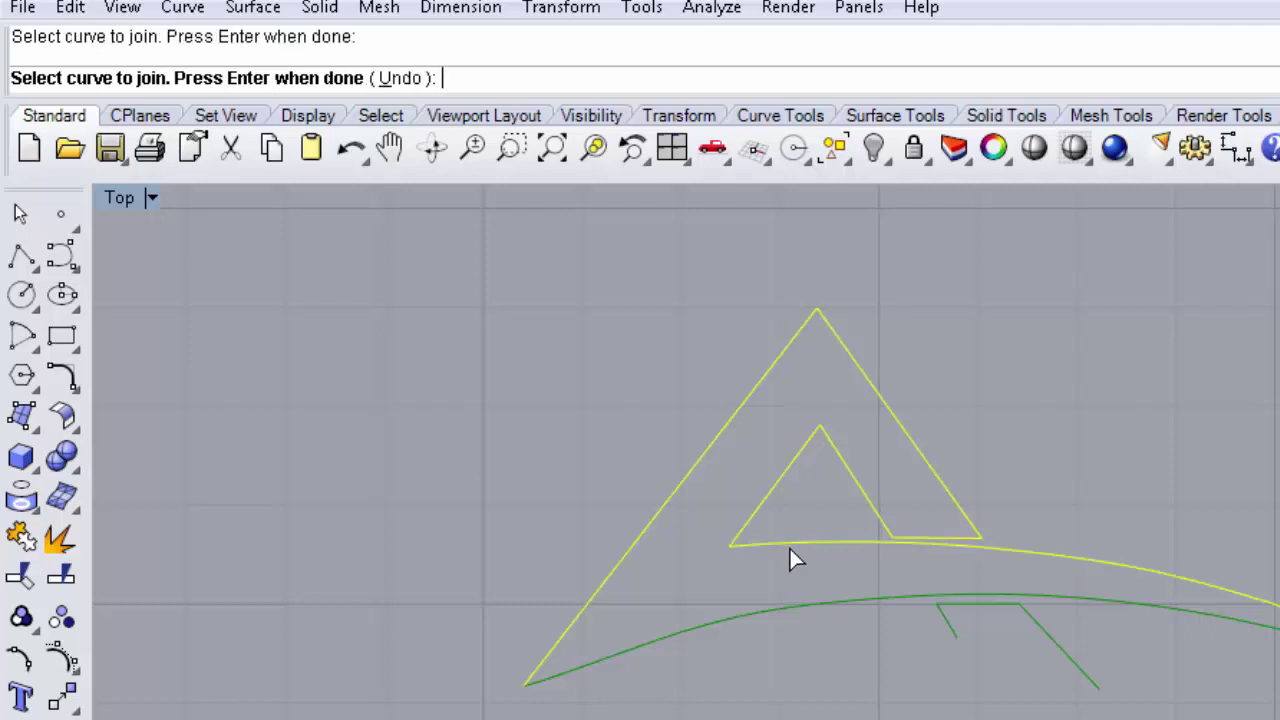
{"action": "key", "text": "Return"}
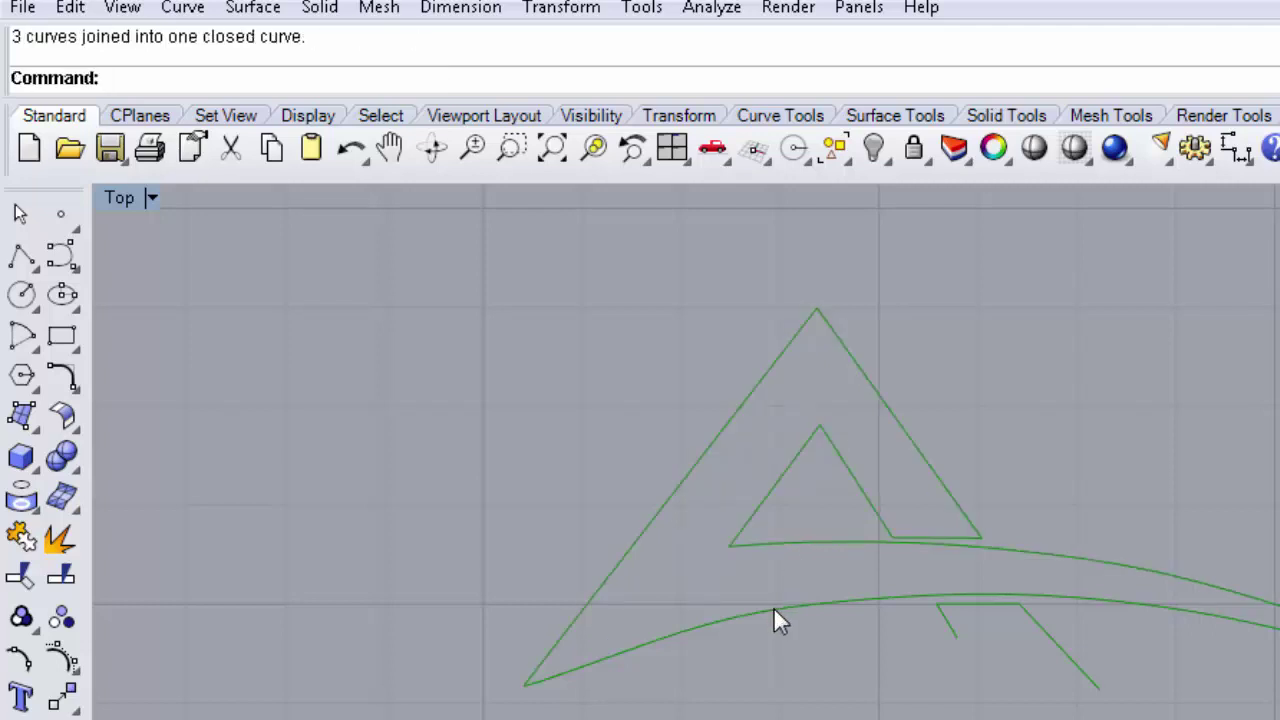
{"action": "left_click", "coordinate": [773, 606]}
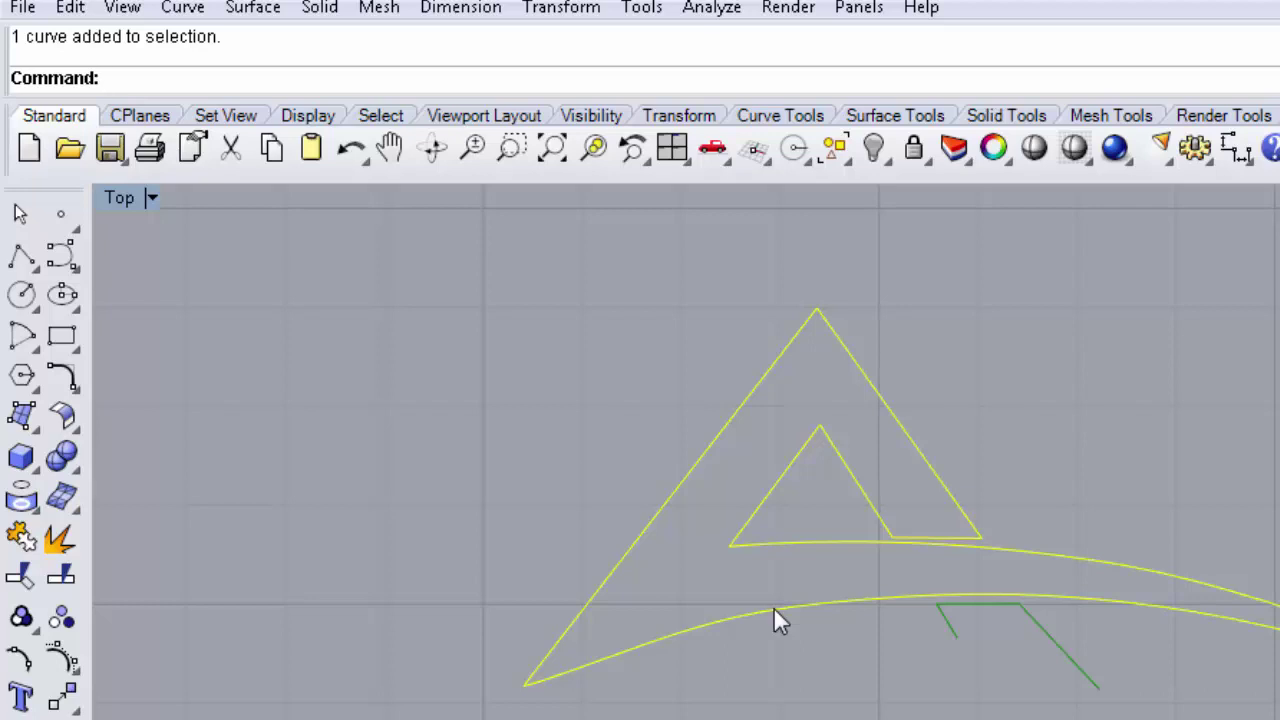
{"action": "key", "text": "Escape"}
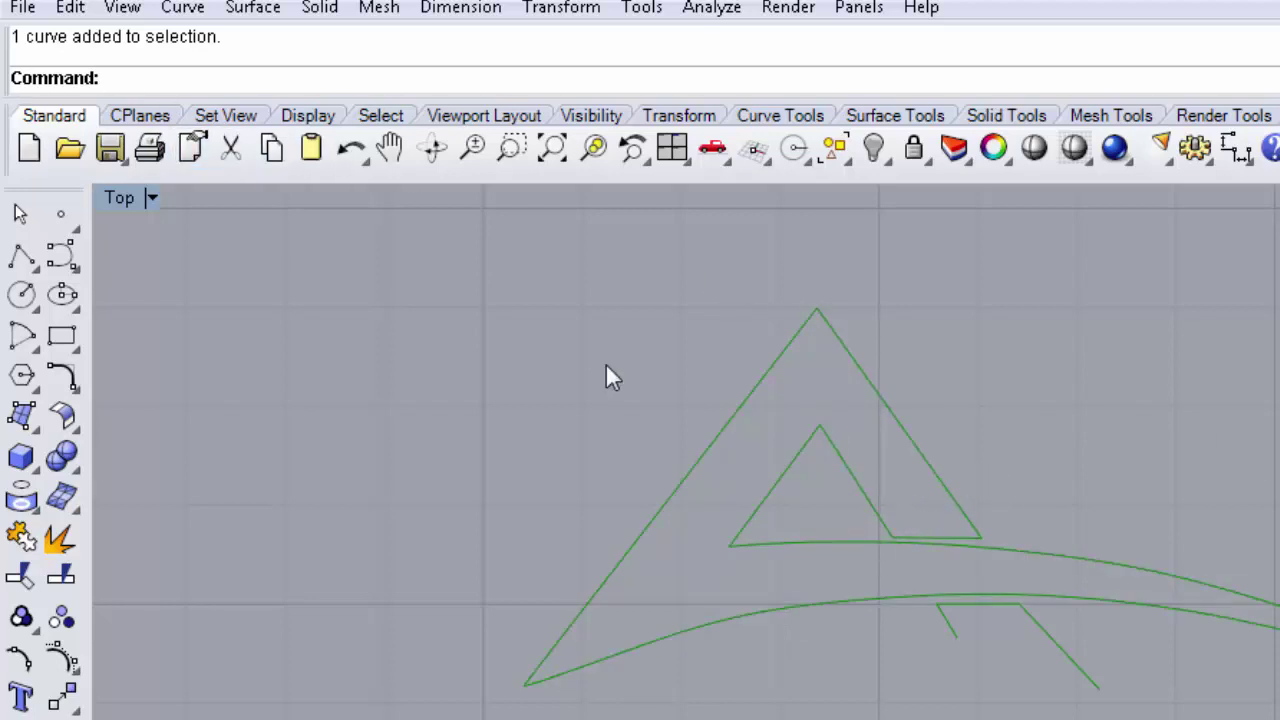
- Show the background bitmap again by setting Visible to Yes in the BackgroundBitmap command
{"action": "type", "text": "BackgroundBitmap"}
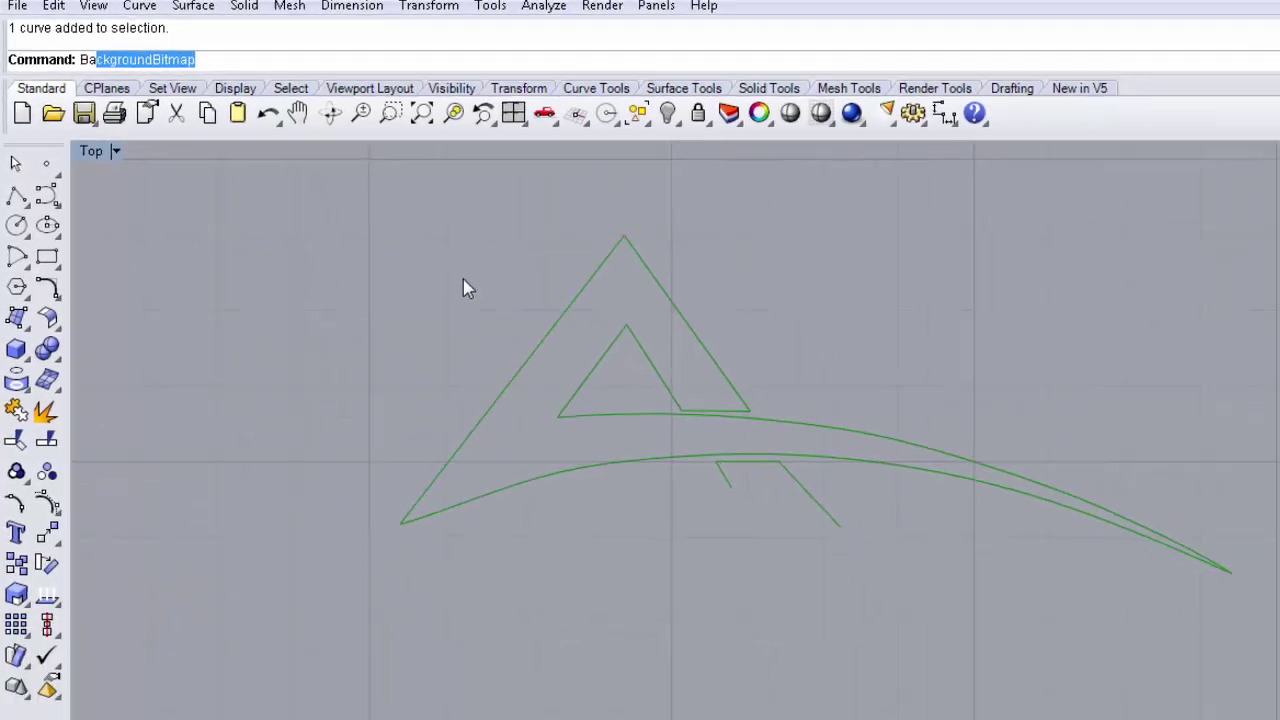
{"action": "key", "text": "Return"}
{"action": "left_click", "coordinate": [612, 49]}
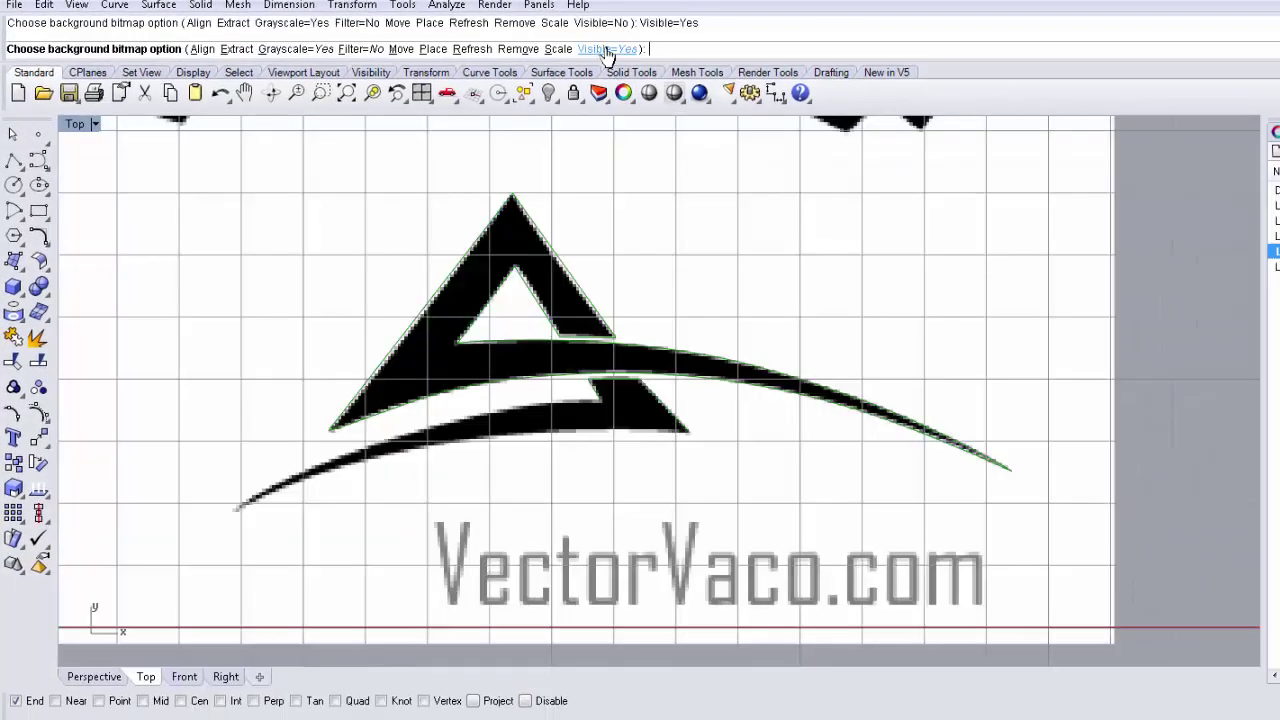
{"action": "scroll", "coordinate": [650, 485], "scroll_direction": "up", "scroll_amount": 3}
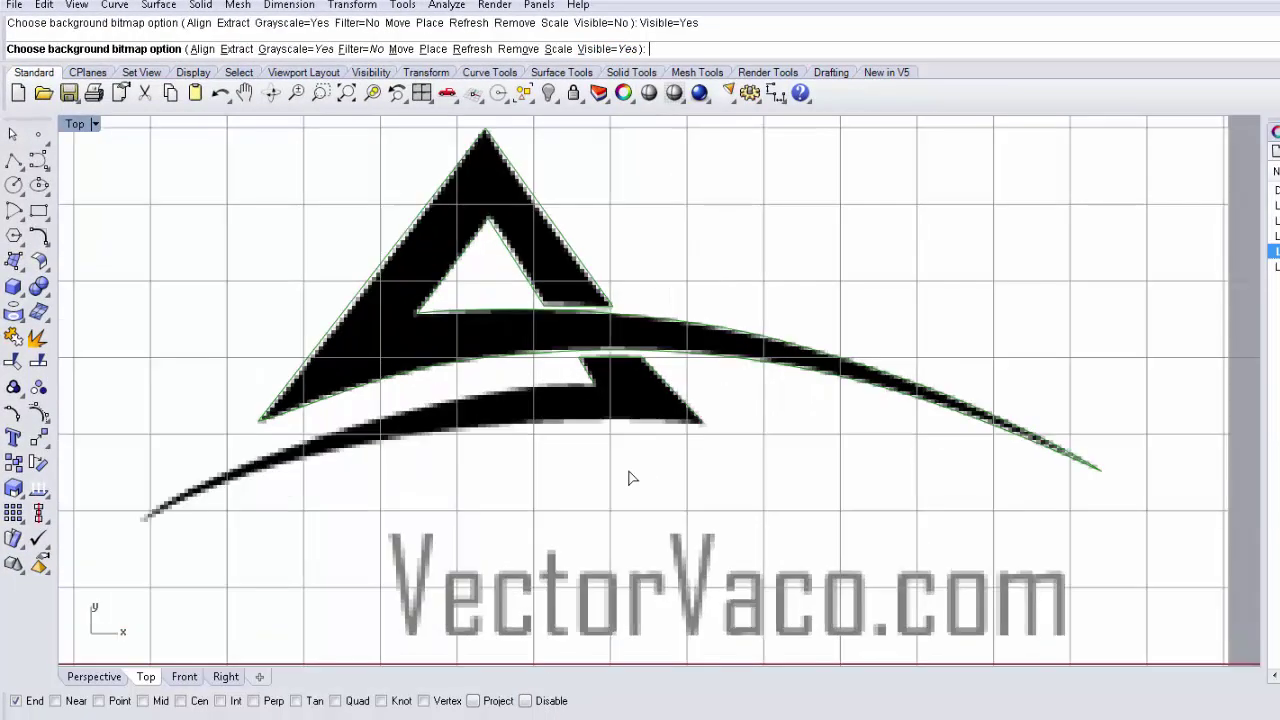
{"action": "right_click_drag", "start_coordinate": [655, 470], "coordinate": [806, 491]}
{"action": "key", "text": "Return"}
{"action": "key", "text": "Return"}
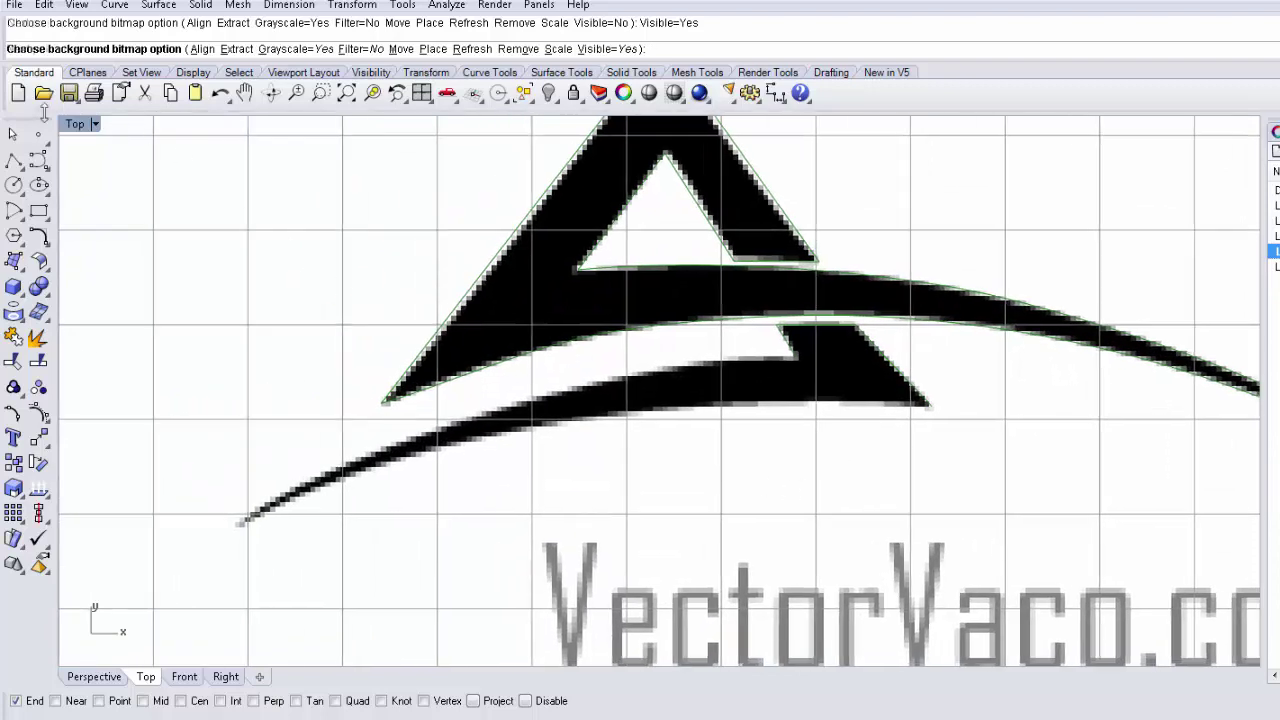
- Trace the upper and lower edges of the lower crescent with degree 3 control point curves that meet at its thin left tip
{"action": "left_click", "coordinate": [240, 522]}
{"action": "left_click", "coordinate": [316, 472]}
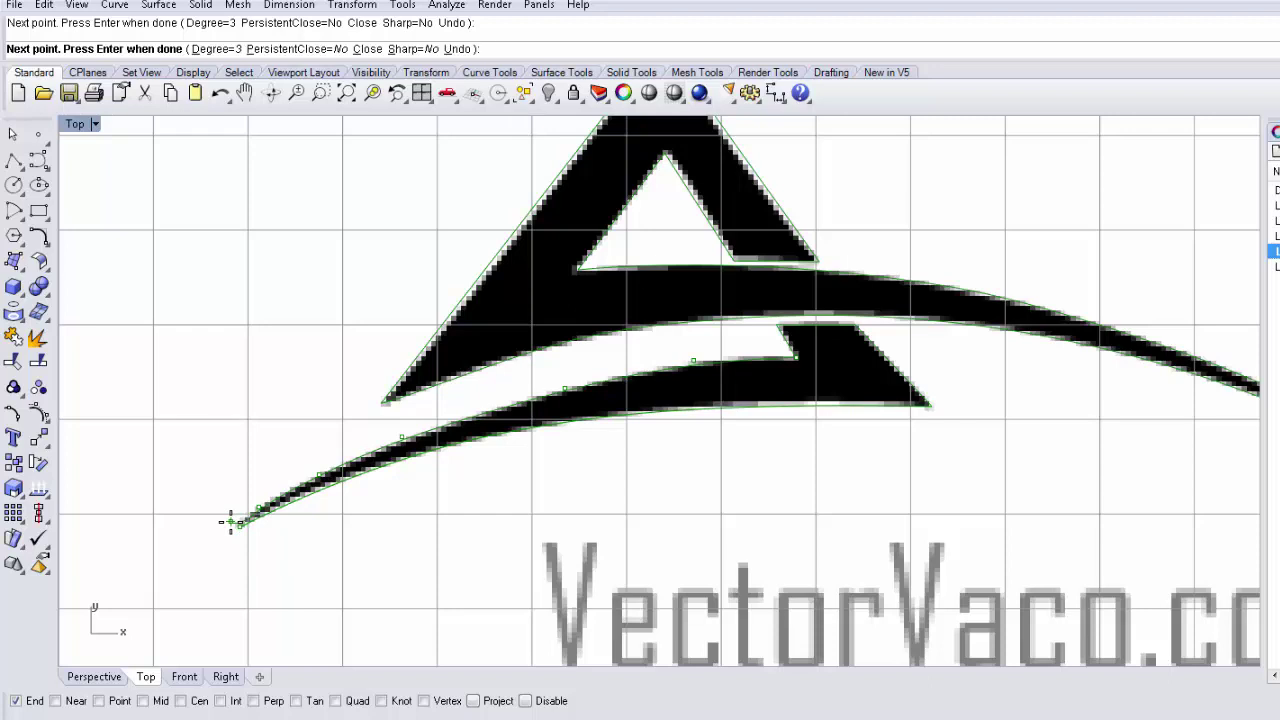
{"action": "left_click", "coordinate": [231, 521]}
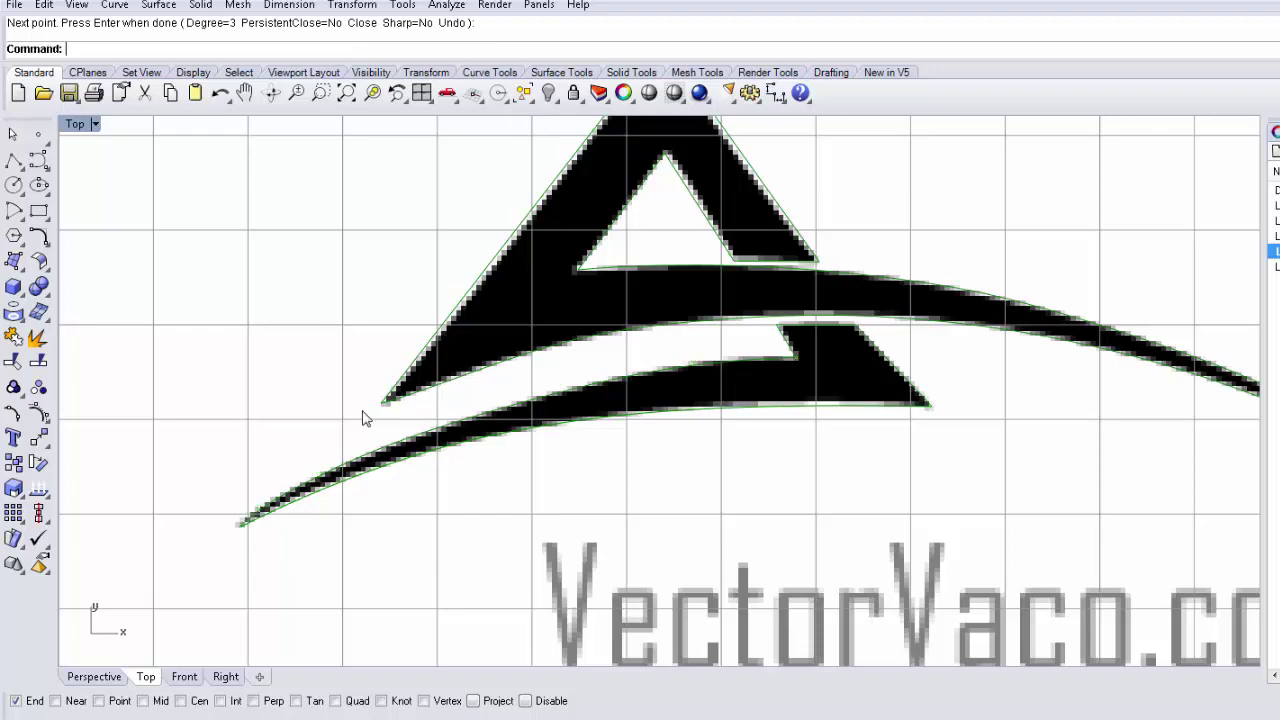
- Hide the background bitmap by setting Visible to No in the BackgroundBitmap command
{"action": "key", "text": "Up"}
{"action": "key", "text": "Up"}
{"action": "key", "text": "Return"}
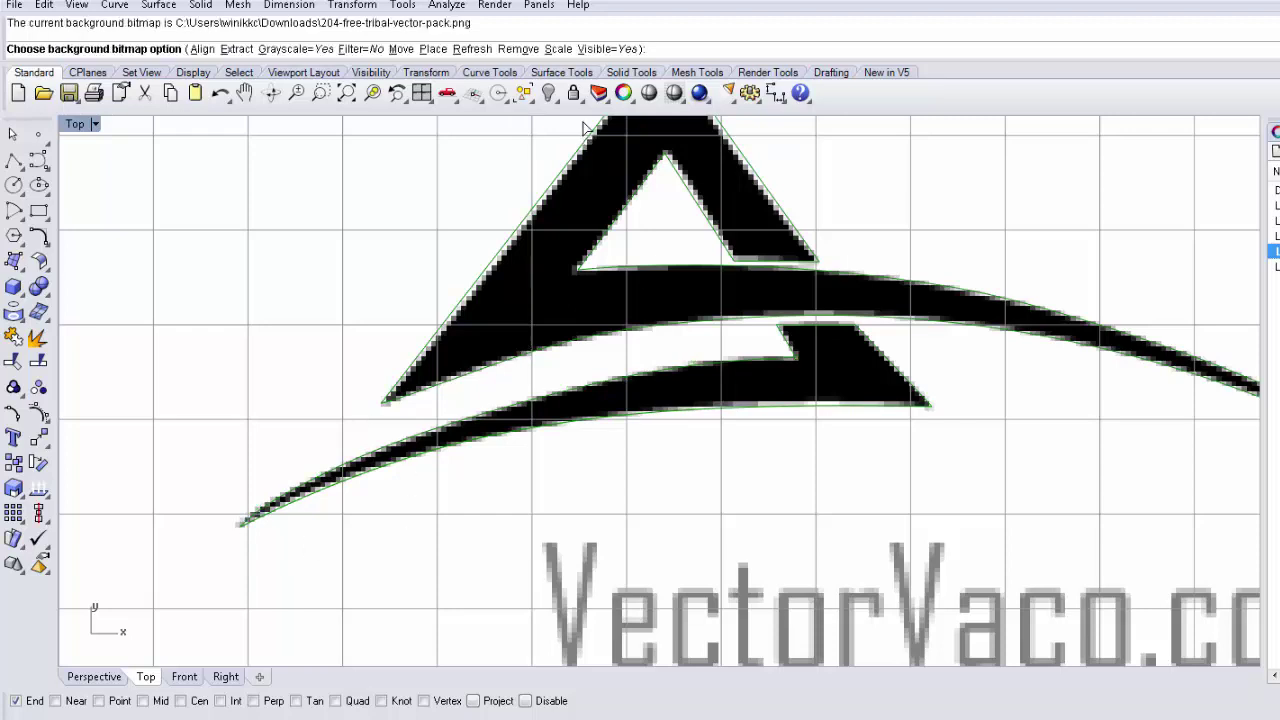
{"action": "left_click", "coordinate": [606, 49]}
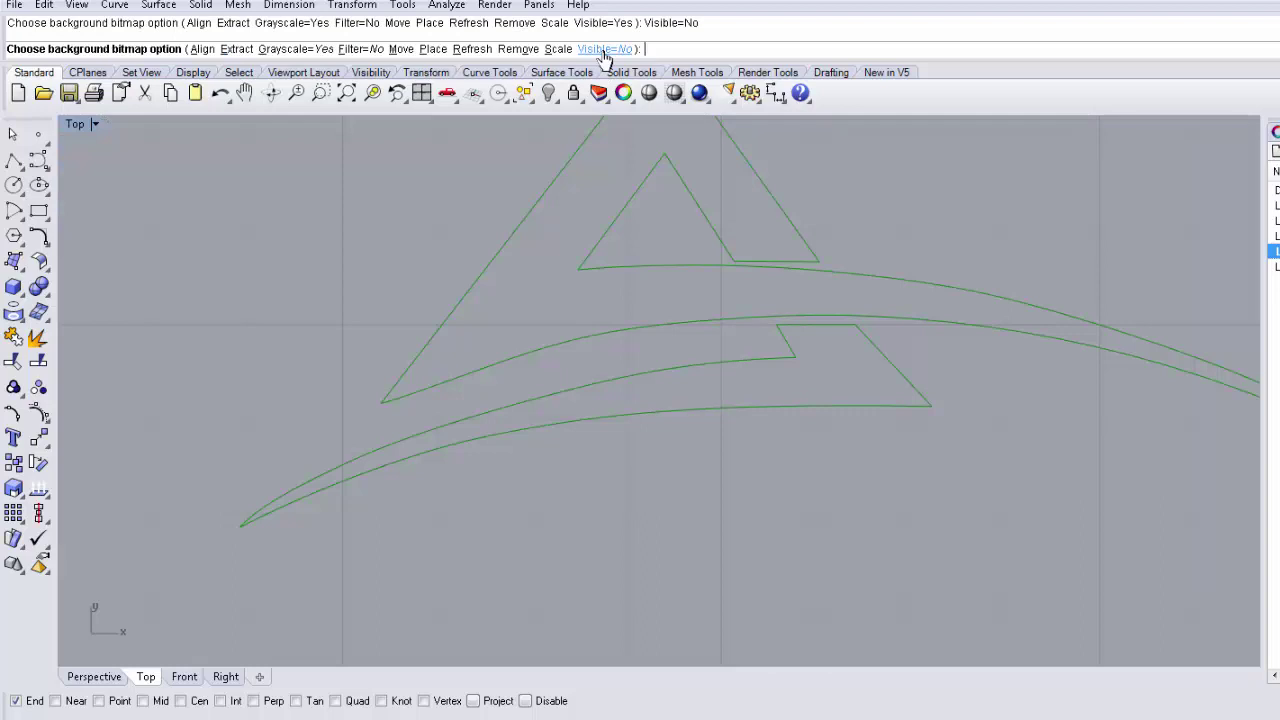
{"action": "scroll", "coordinate": [760, 416], "scroll_direction": "down", "scroll_amount": 3}
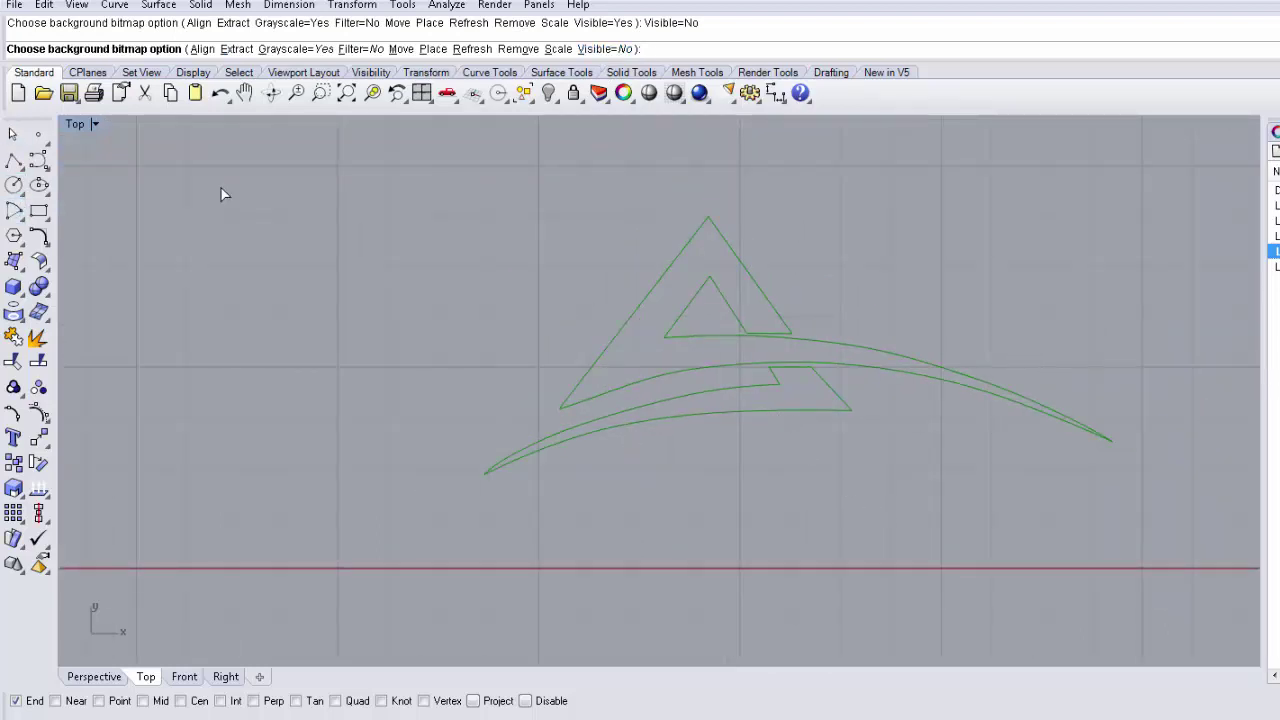
{"action": "key", "text": "Return"}
- Join the lower crescent's upper and lower curves with the short polyline at its blunt end into one closed curve
{"action": "type", "text": "join"}
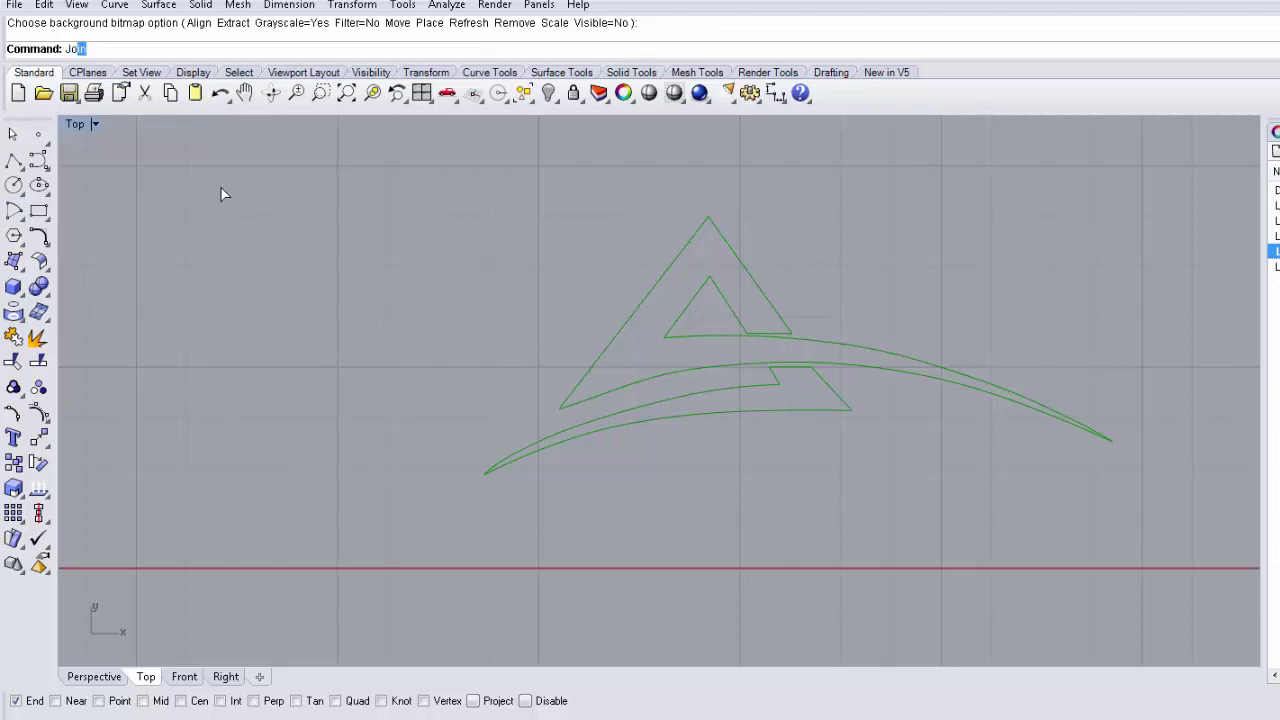
{"action": "key", "text": "Return"}
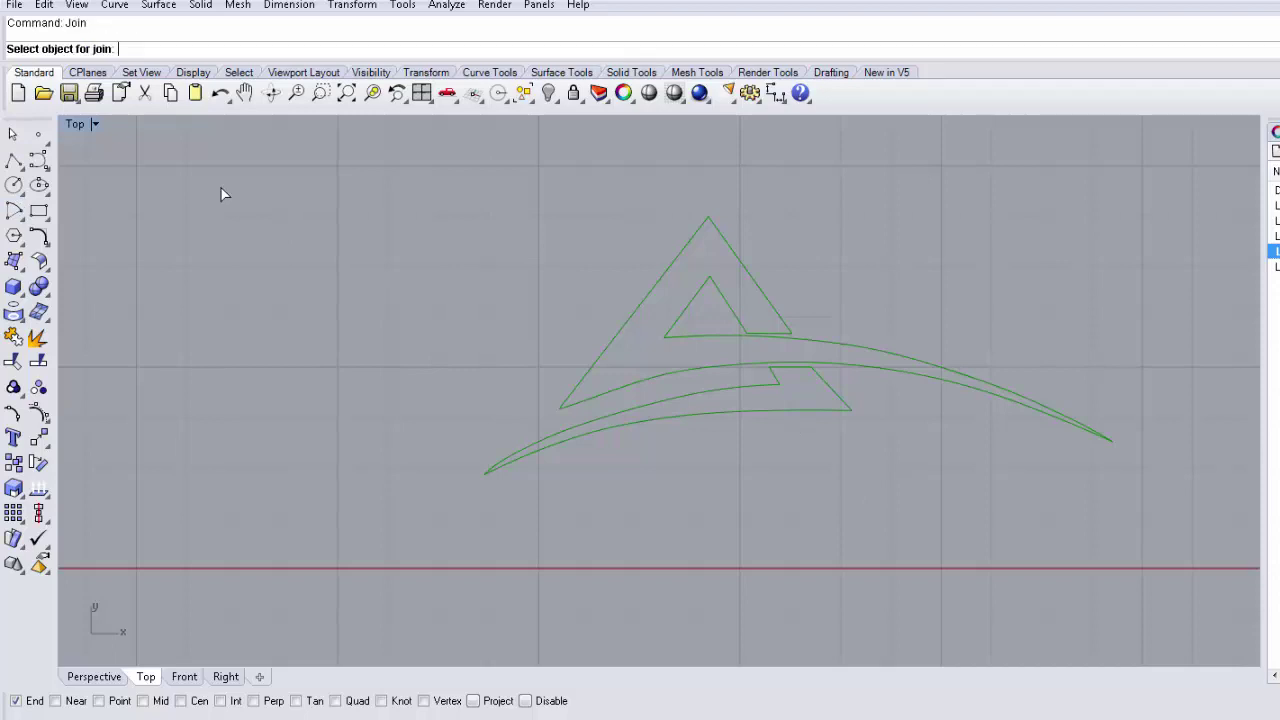
{"action": "left_click", "coordinate": [648, 406]}
{"action": "left_click", "coordinate": [671, 423]}
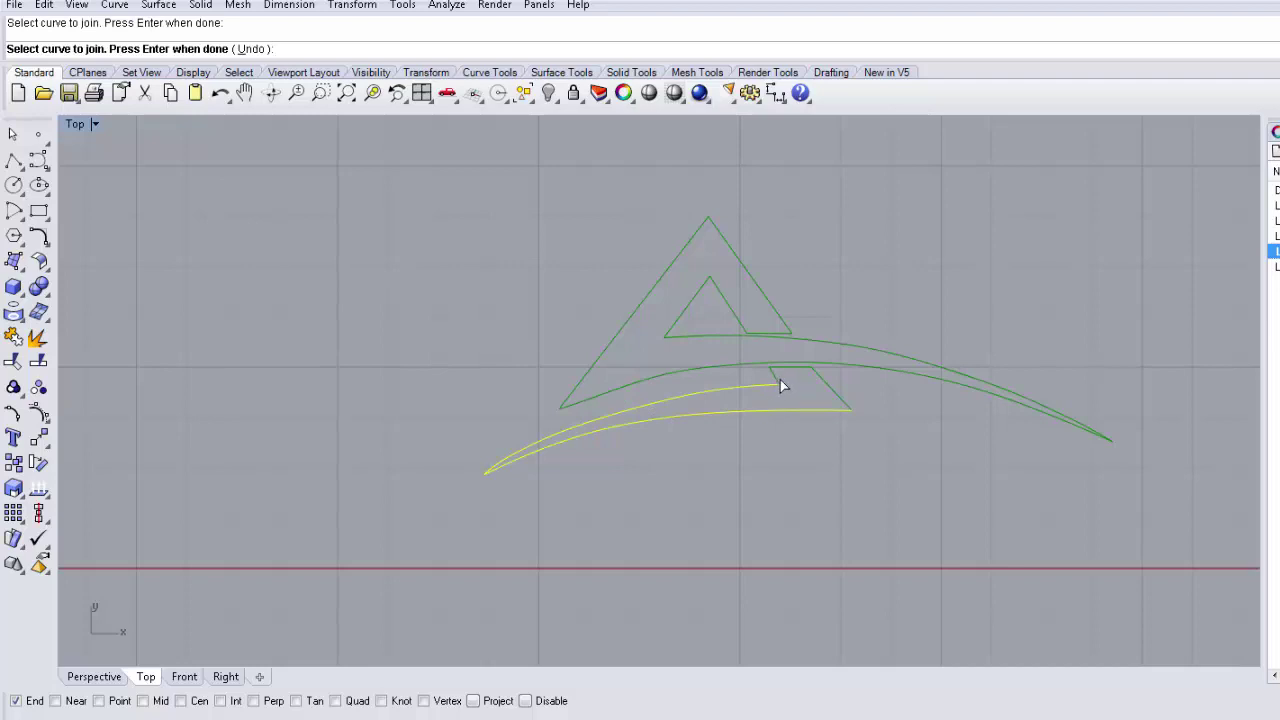
{"action": "left_click", "coordinate": [776, 379]}
{"action": "left_click", "coordinate": [831, 412]}
{"action": "key", "text": "Escape"}
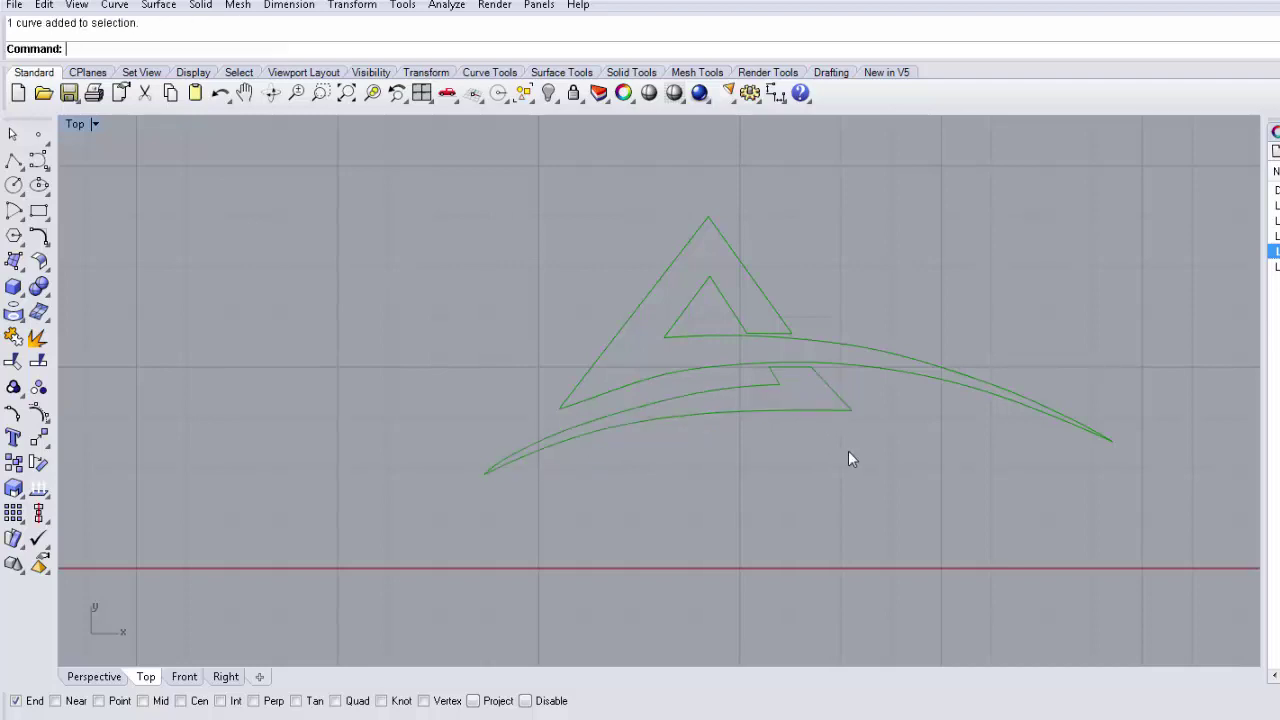
- Select the triangle outline and the lower crescent outline in turn to check that each is a single curve, and deselect
{"action": "scroll", "coordinate": [834, 442], "scroll_direction": "down", "scroll_amount": 3}
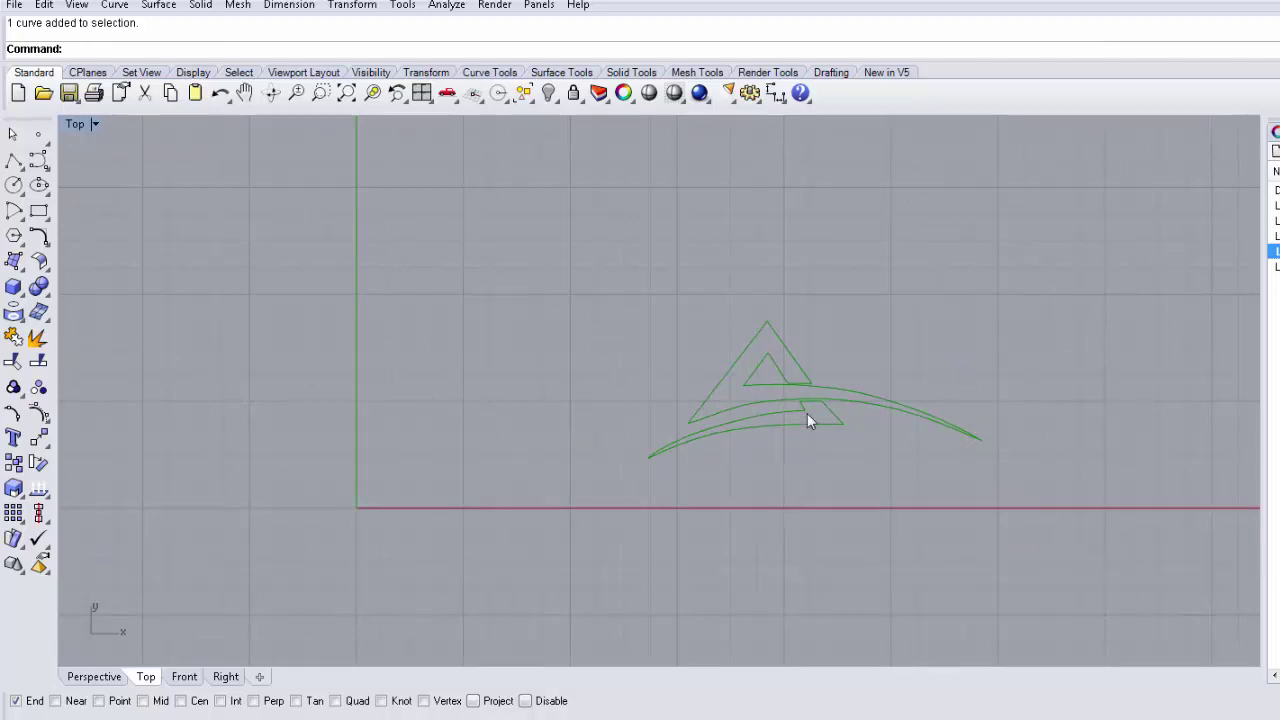
{"action": "left_click", "coordinate": [791, 386]}
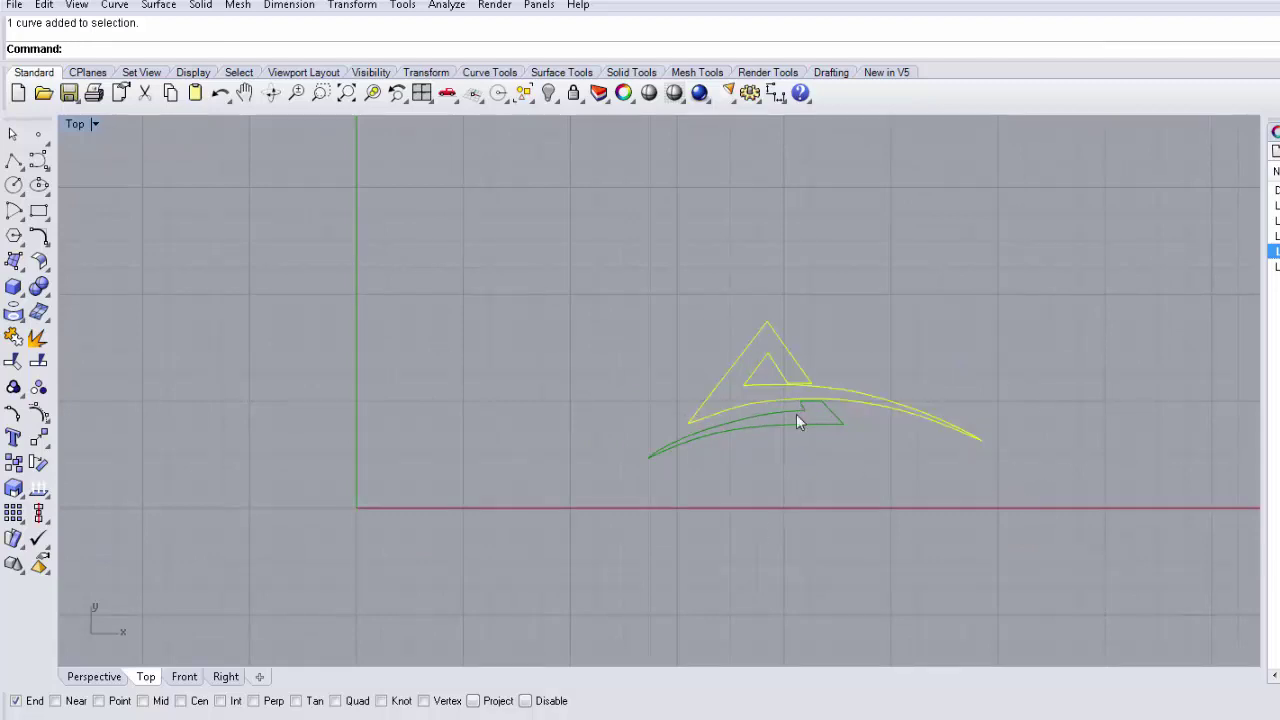
{"action": "left_click", "coordinate": [796, 414]}
{"action": "left_click", "coordinate": [837, 460]}
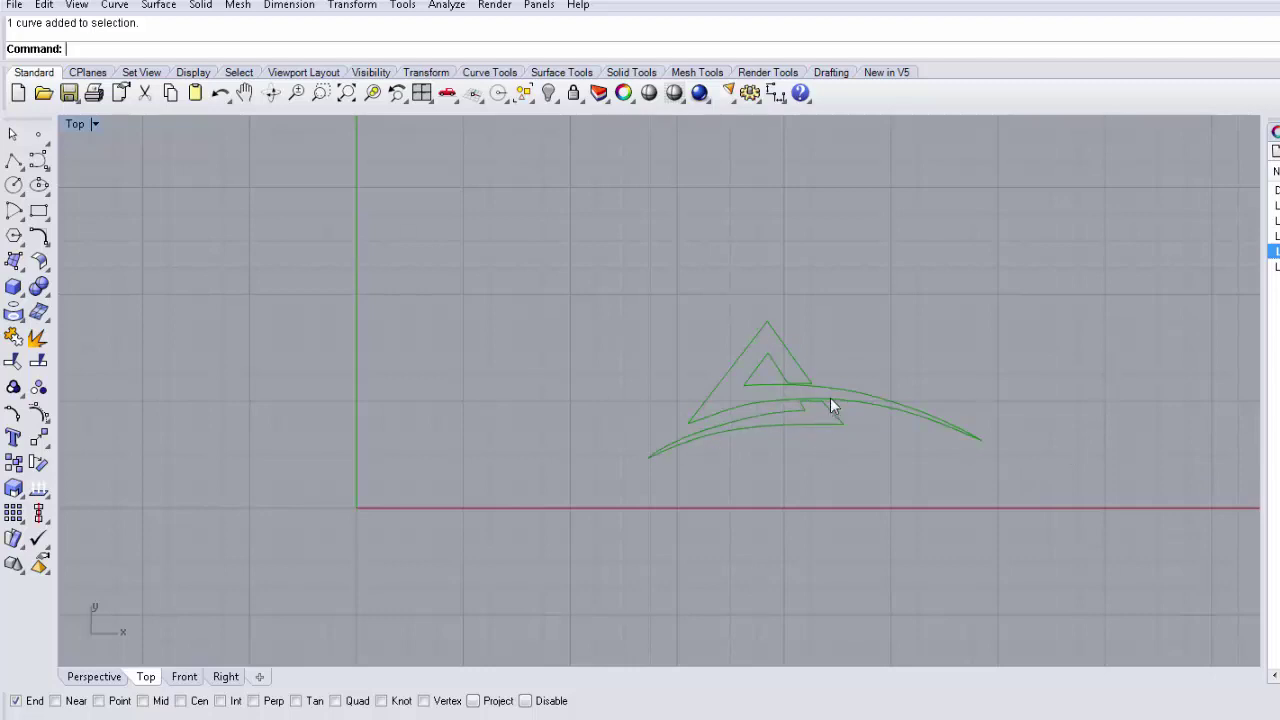
{"action": "left_click", "coordinate": [830, 397]}
{"action": "left_click", "coordinate": [830, 420]}
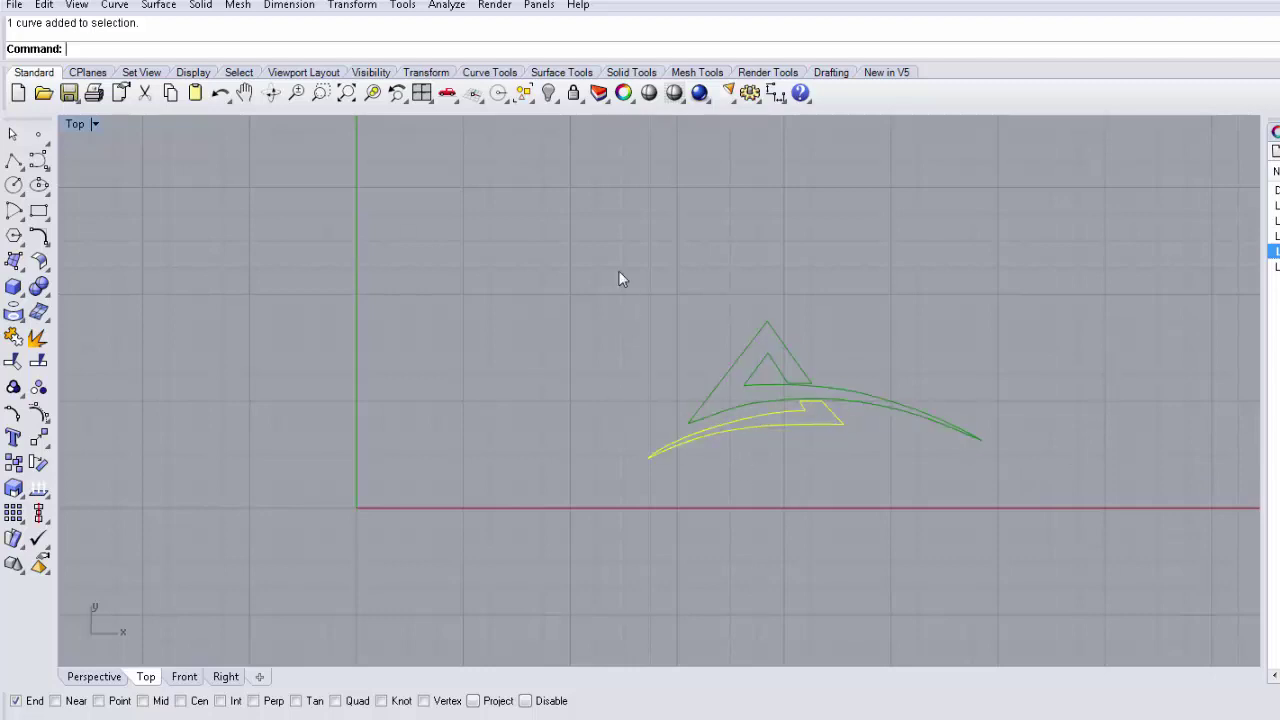
{"action": "left_click", "coordinate": [656, 389]}
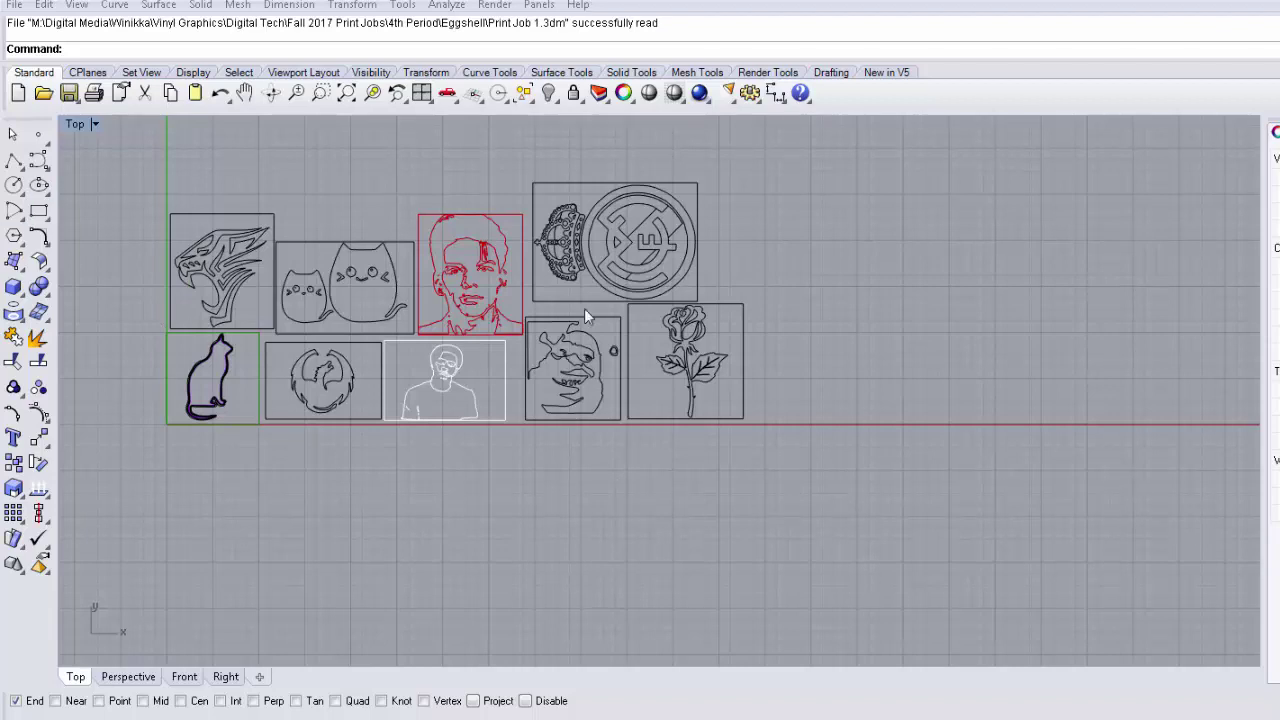
- In the Print Job 1.3dm file, move the framed rose design aside and back beside its neighbour to test its grouping
{"action": "left_click", "coordinate": [684, 418]}
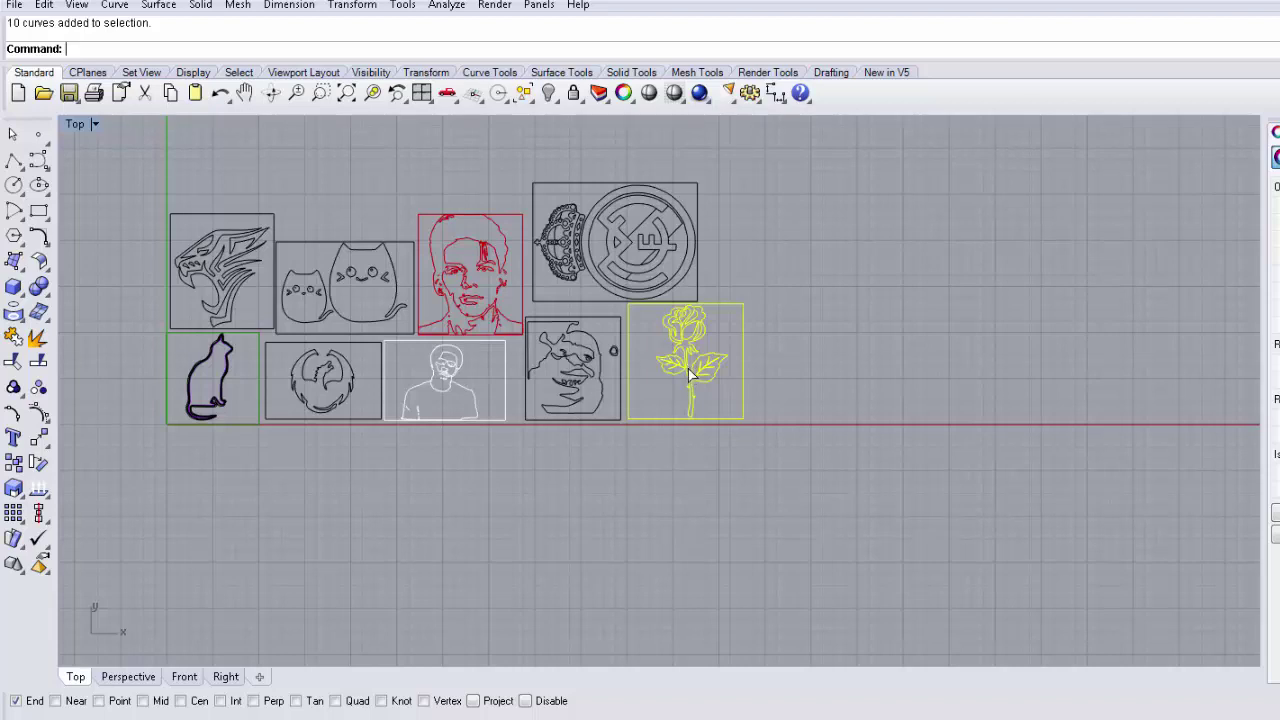
{"action": "left_click_drag", "start_coordinate": [686, 370], "coordinate": [810, 370]}
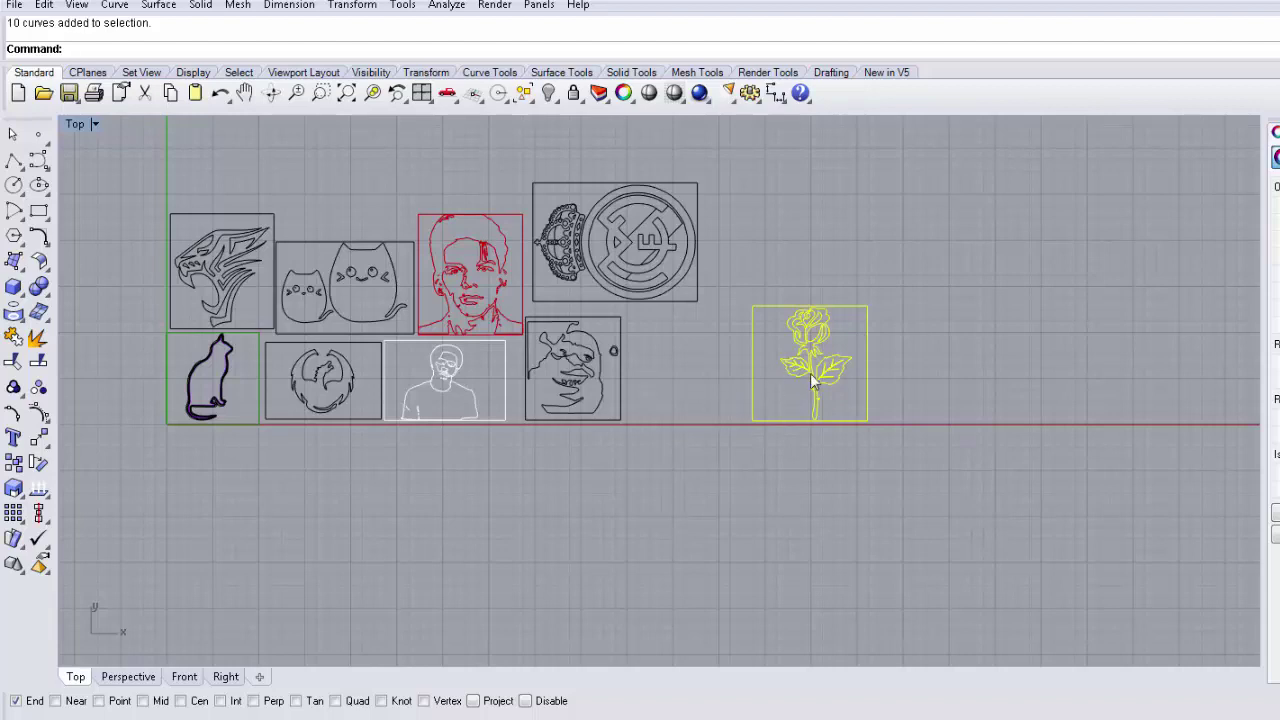
{"action": "left_click_drag", "start_coordinate": [816, 371], "coordinate": [698, 378]}
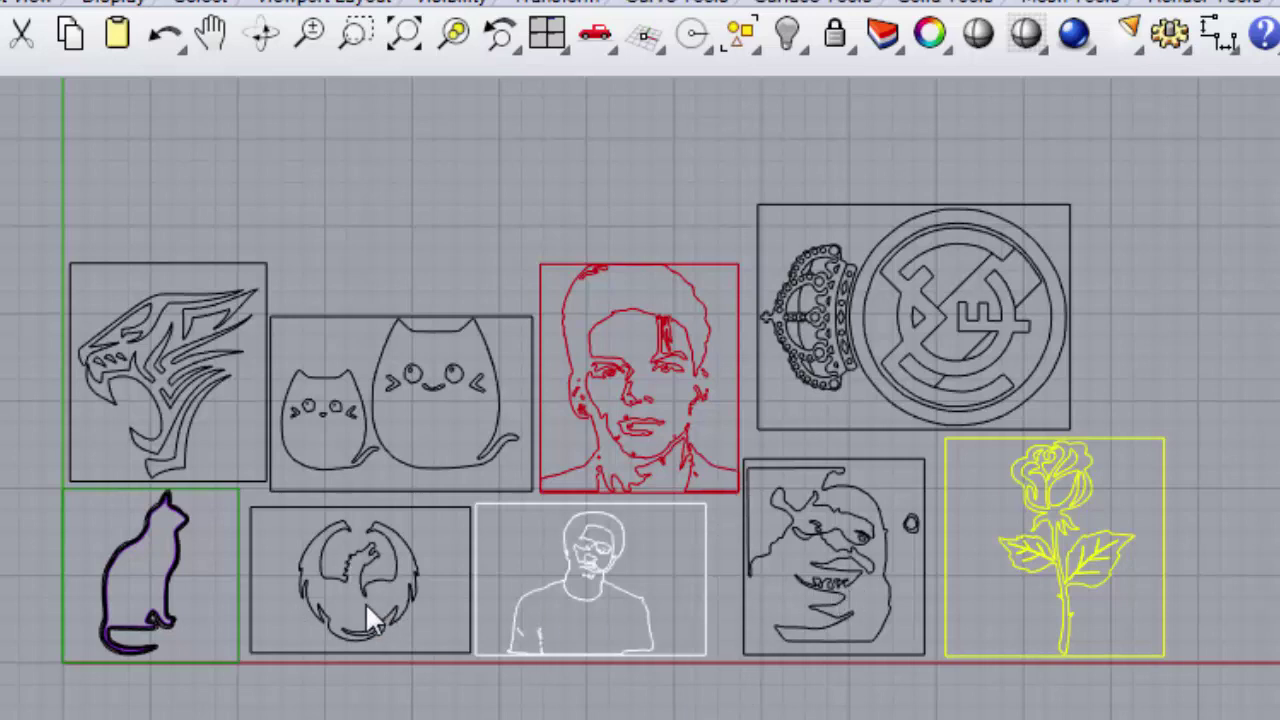
- Select the framed tiger head design and examine the spacing between the neighbouring frames
{"action": "left_click", "coordinate": [152, 436]}
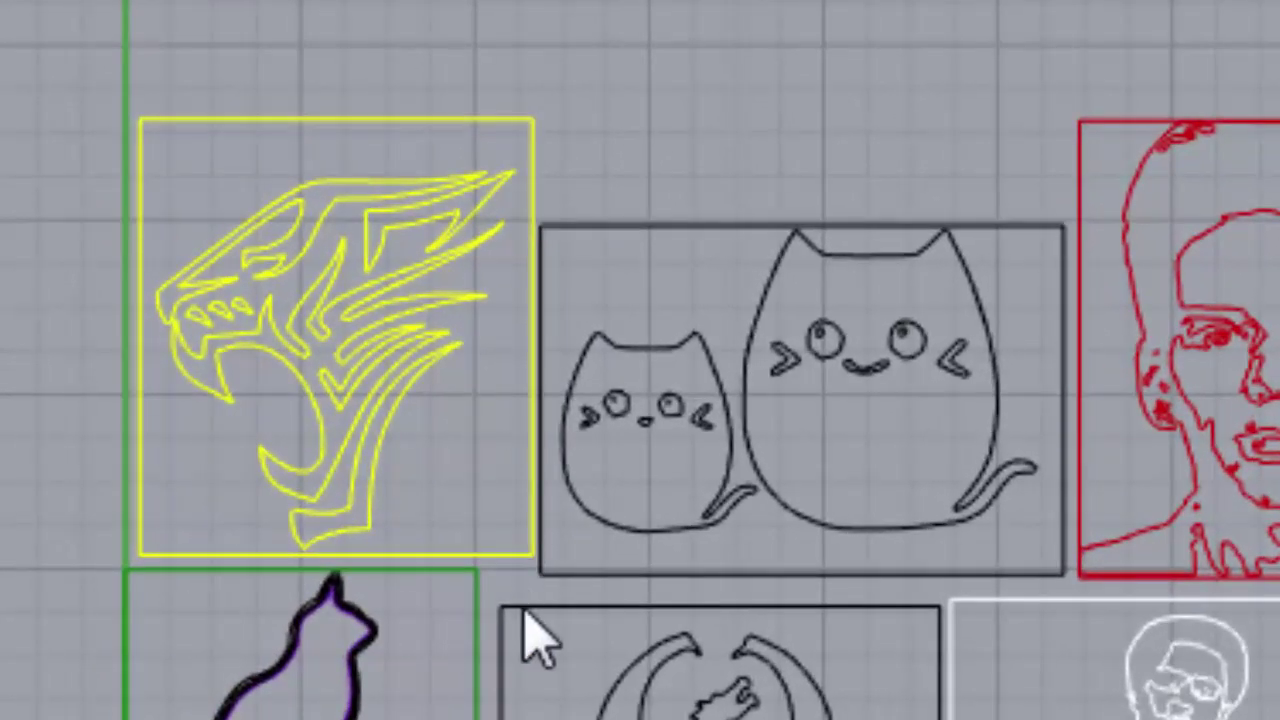
{"action": "scroll", "coordinate": [449, 491], "scroll_direction": "up", "scroll_amount": 4}
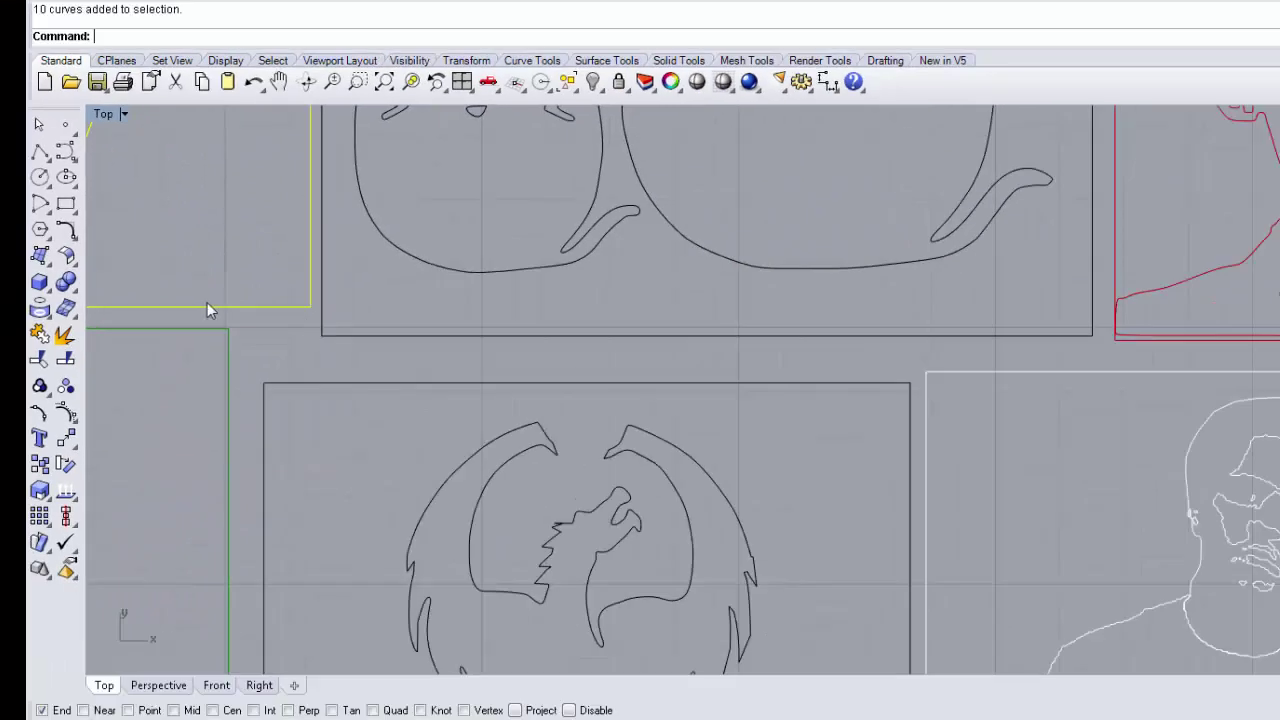
{"action": "scroll", "coordinate": [246, 343], "scroll_direction": "down", "scroll_amount": 6}
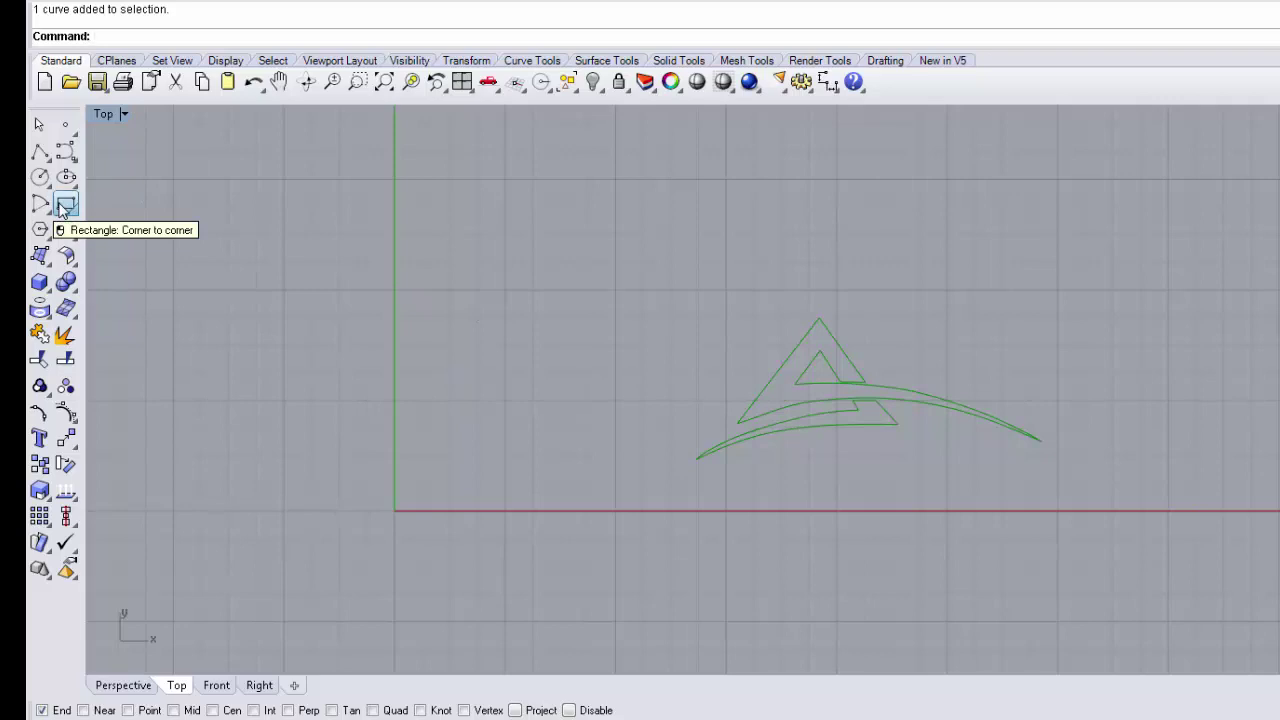
- Back in the traced motif's drawing, draw a corner-to-corner rectangle enclosing both outlines with a small margin
{"action": "left_click", "coordinate": [62, 208]}
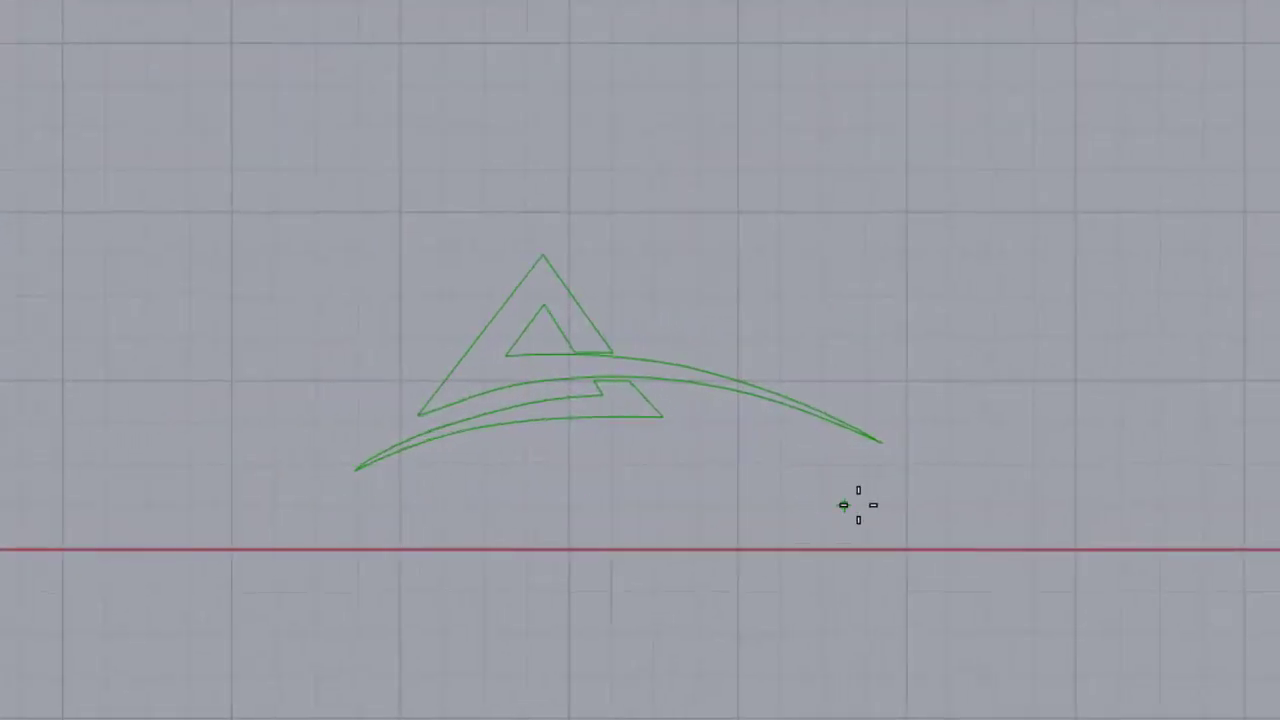
{"action": "left_click", "coordinate": [316, 502]}
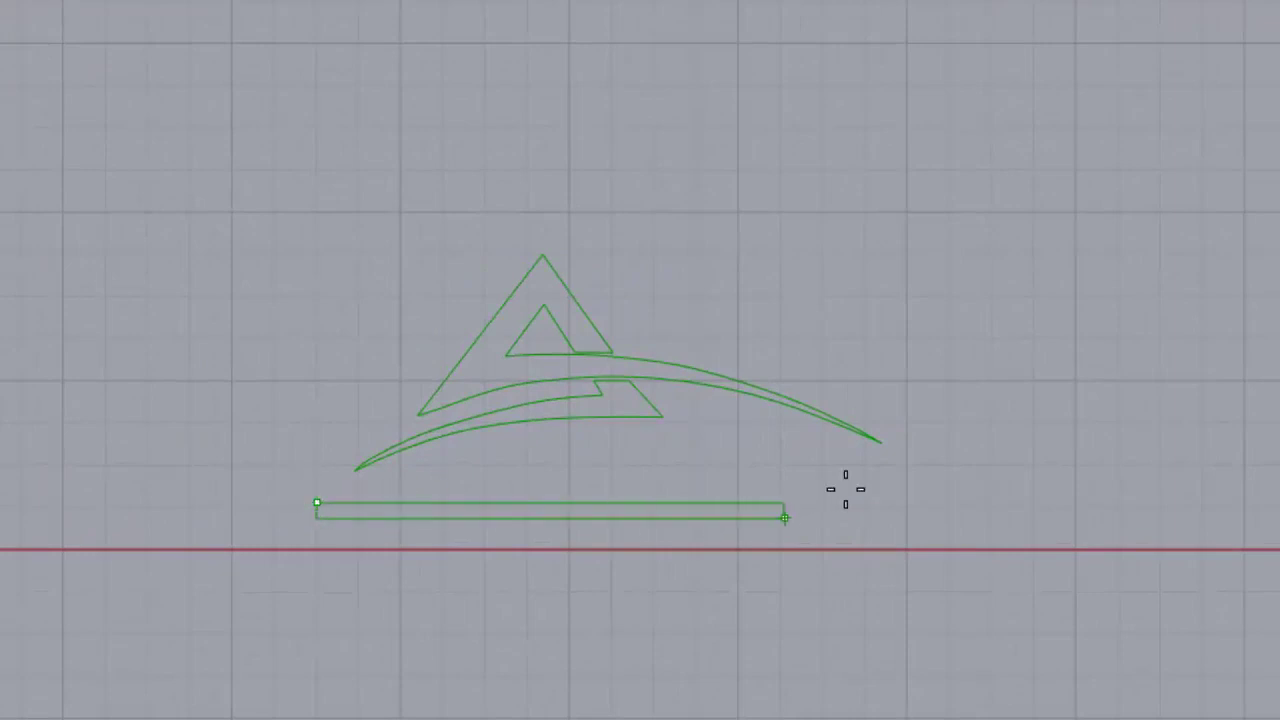
{"action": "left_click", "coordinate": [908, 237]}
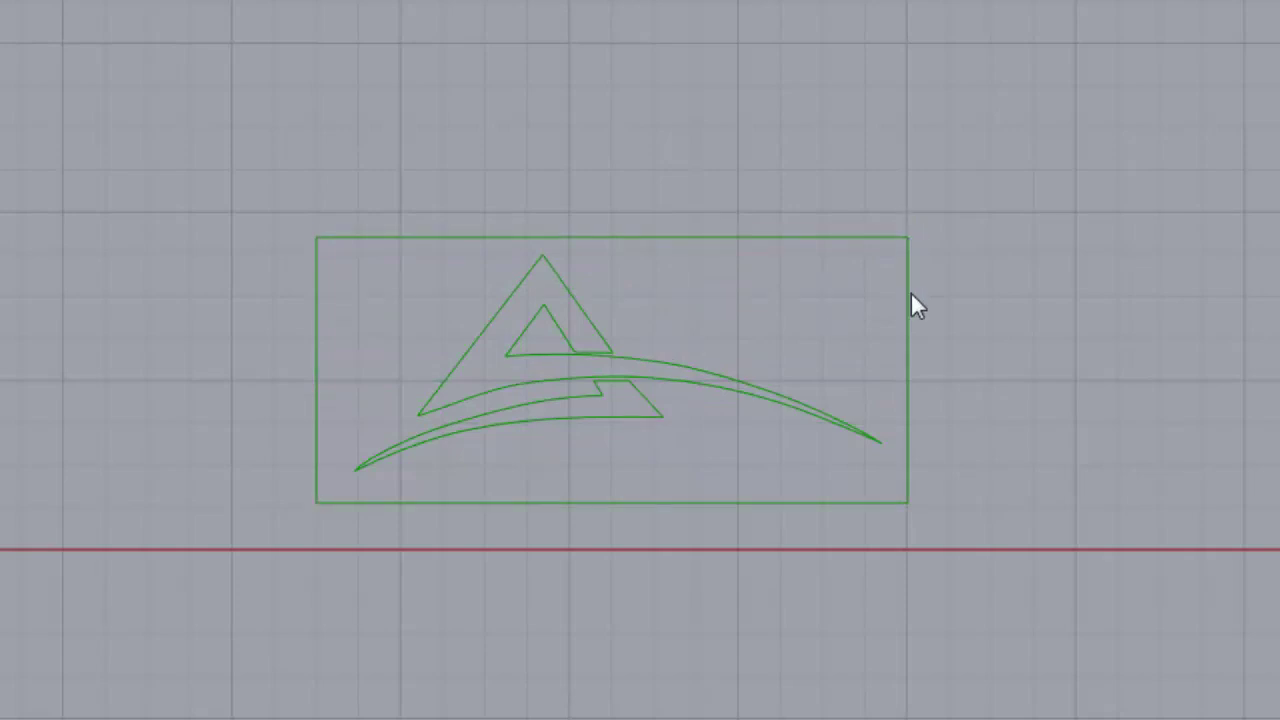
- Select the triangle outline and the crescent outline one by one to check that they are still ungrouped, and deselect
{"action": "left_click", "coordinate": [973, 470]}
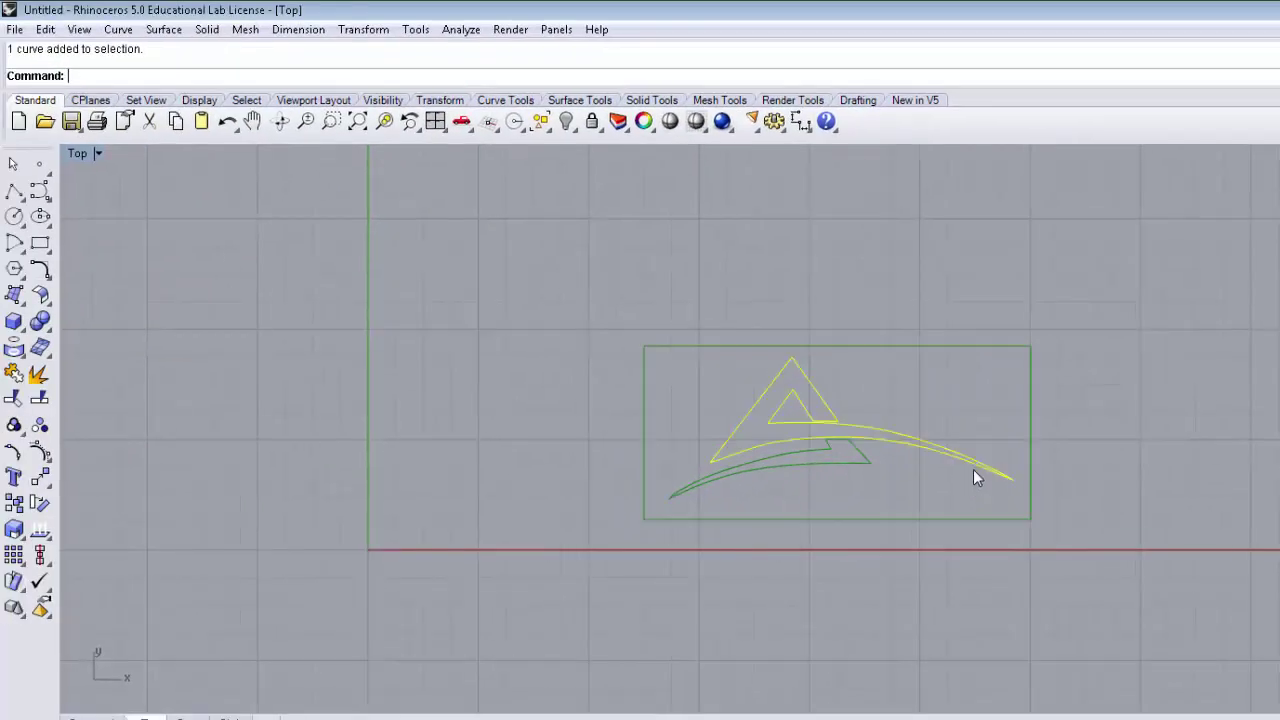
{"action": "left_click", "coordinate": [857, 467]}
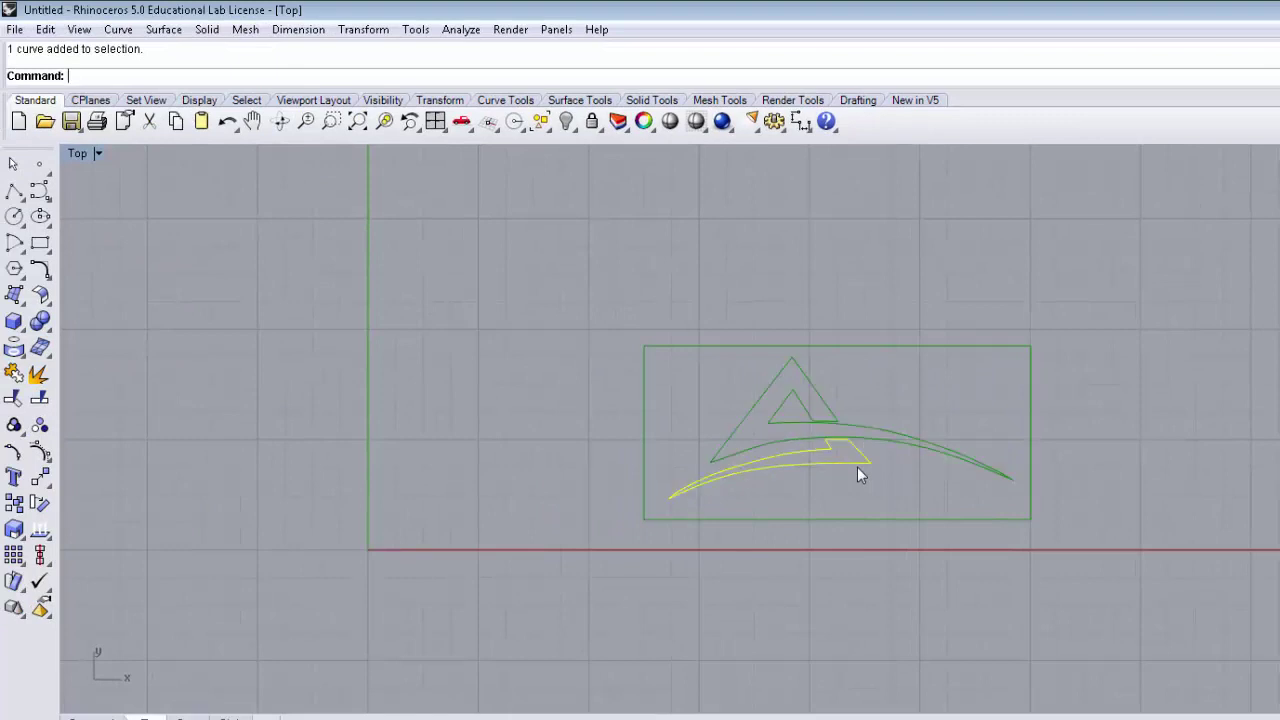
{"action": "left_click", "coordinate": [900, 534]}
- Group the two motif outlines and the surrounding rectangle together
{"action": "left_click_drag", "start_coordinate": [573, 313], "coordinate": [1157, 582]}
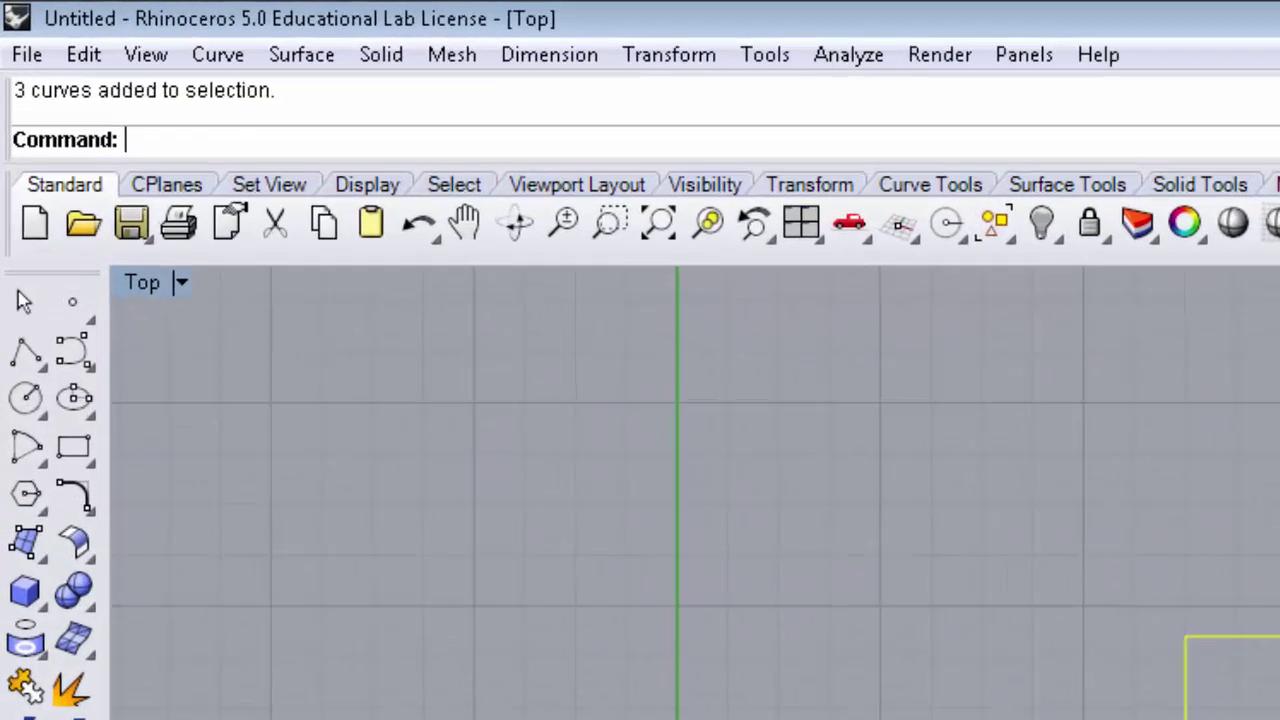
{"action": "type", "text": "G"}
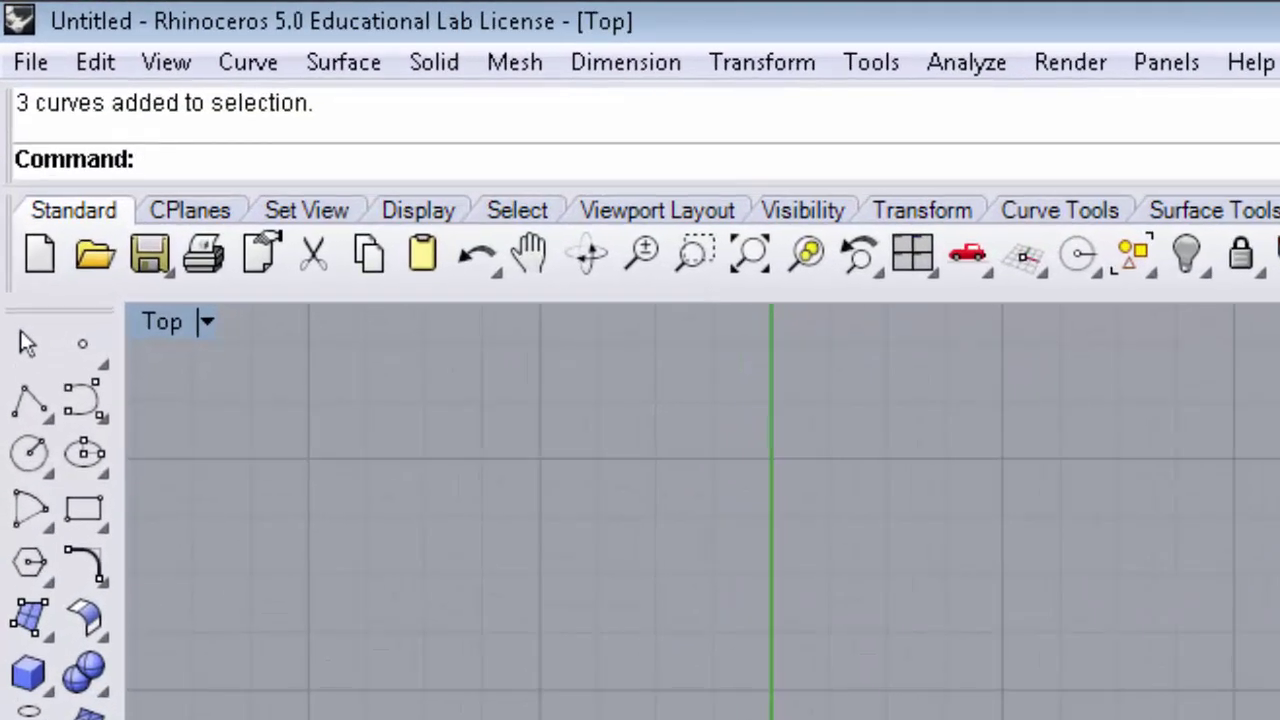
{"action": "type", "text": "rou"}
{"action": "key", "text": "Return"}
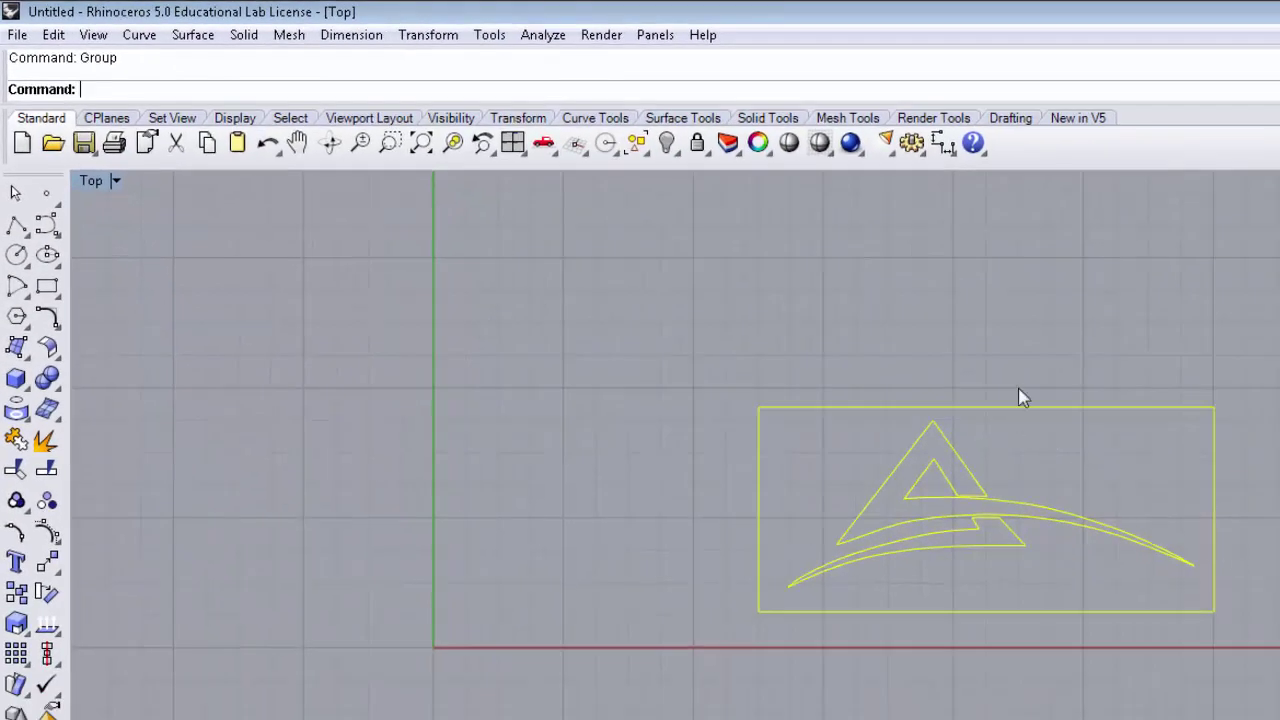
- Move the grouped motif and frame next to the origin, just inside the corner of the two axes
{"action": "left_click", "coordinate": [1022, 397]}
{"action": "left_click", "coordinate": [972, 497]}
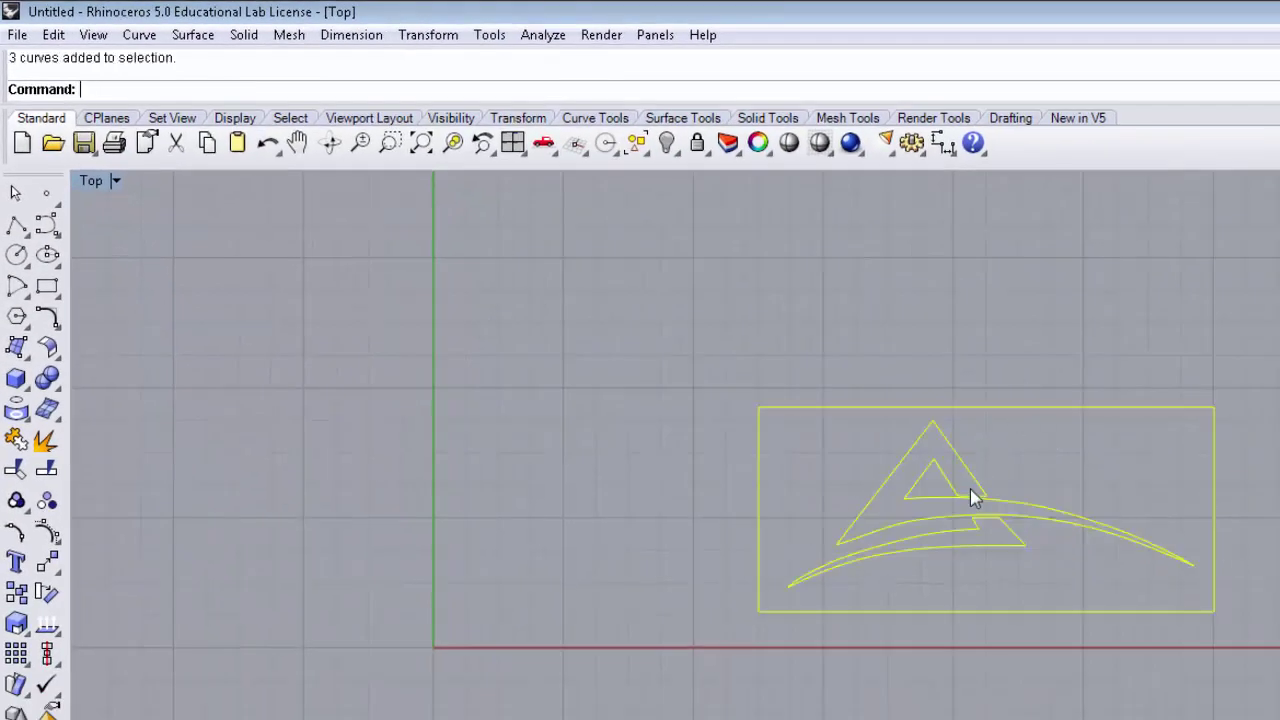
{"action": "left_click_drag", "start_coordinate": [975, 498], "coordinate": [658, 532]}
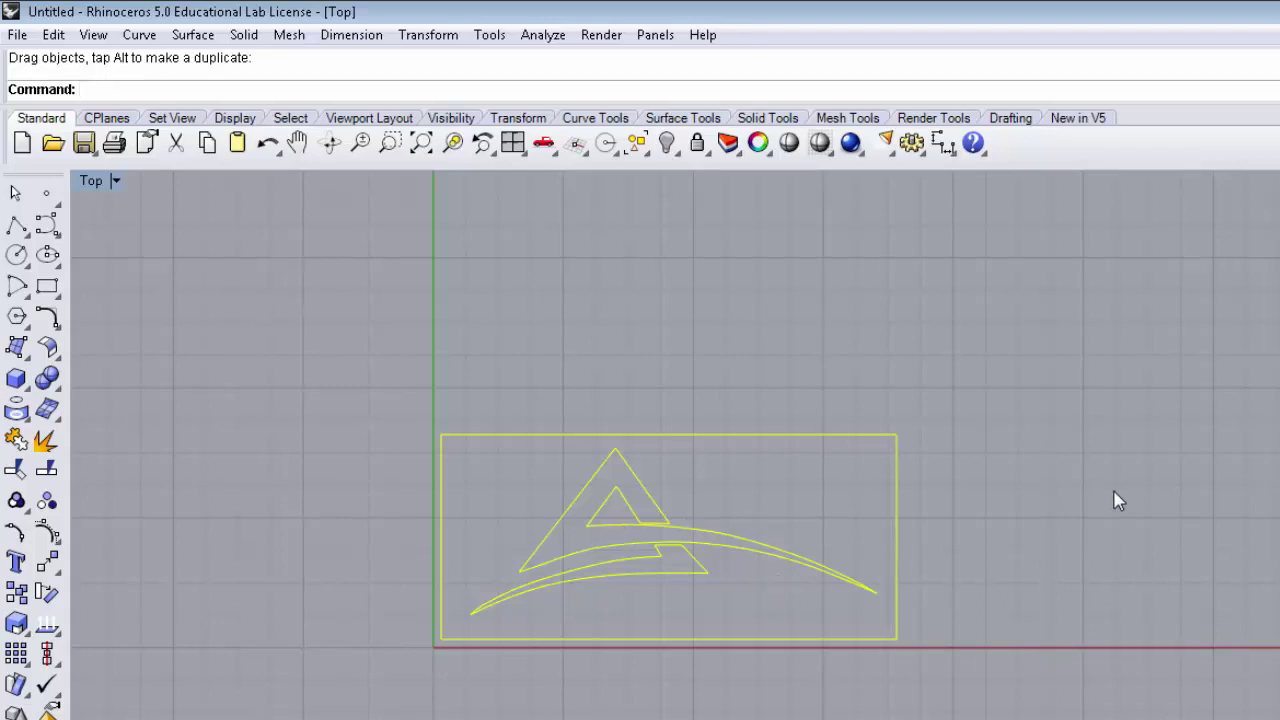
- Scale the group down freehand with the Scale command, using the crescent's thin tip as origin point, and deselect
{"action": "type", "text": "Scale"}
{"action": "key", "text": "Return"}
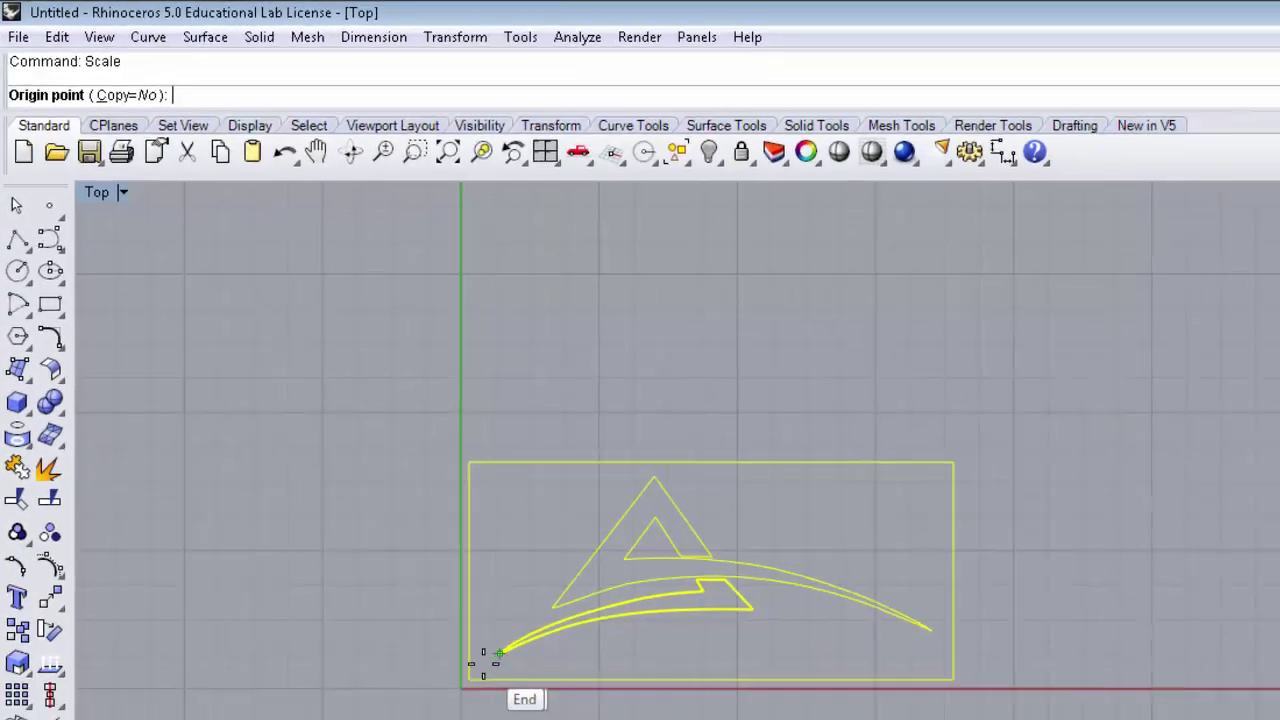
{"action": "left_click", "coordinate": [500, 653]}
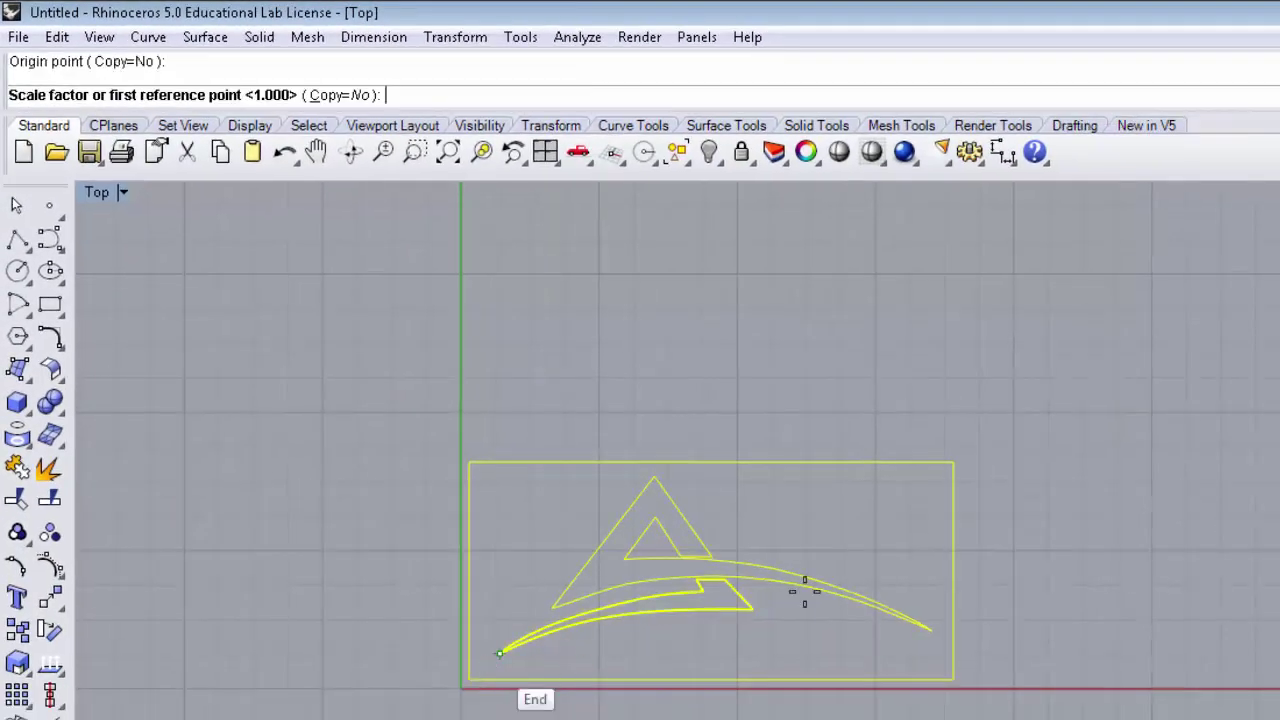
{"action": "left_click", "coordinate": [994, 486]}
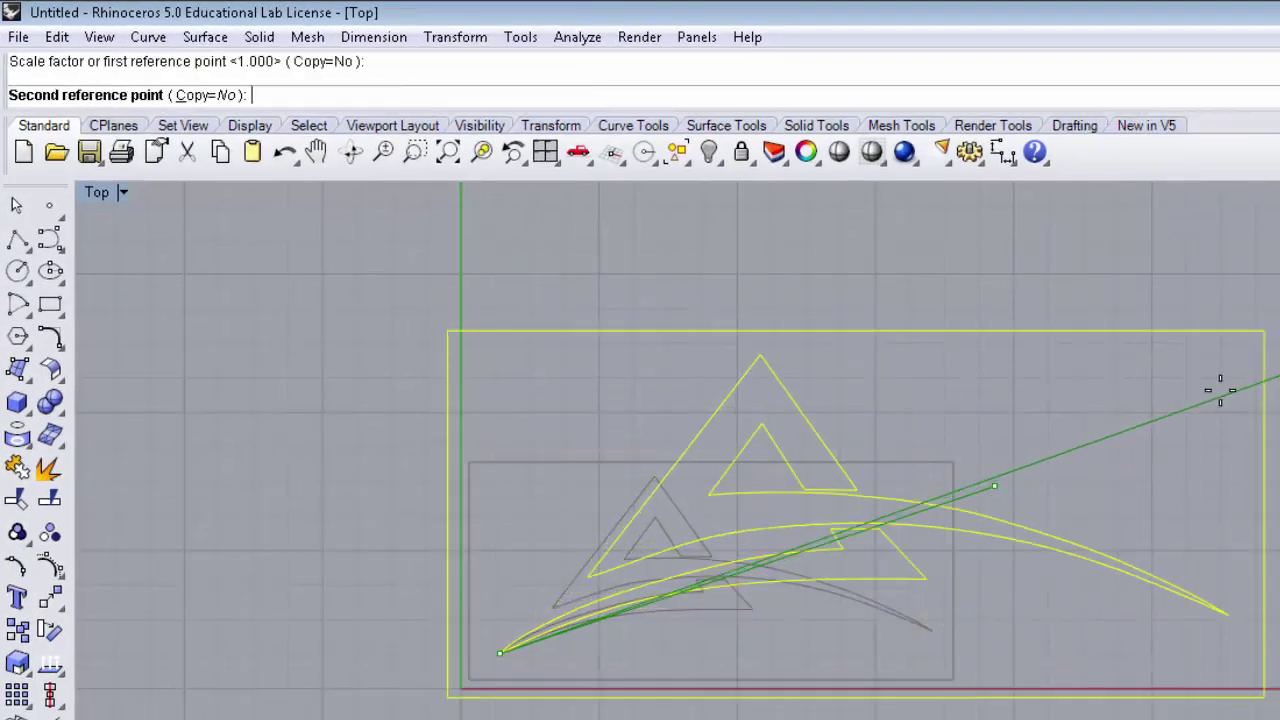
{"action": "left_click", "coordinate": [885, 501]}
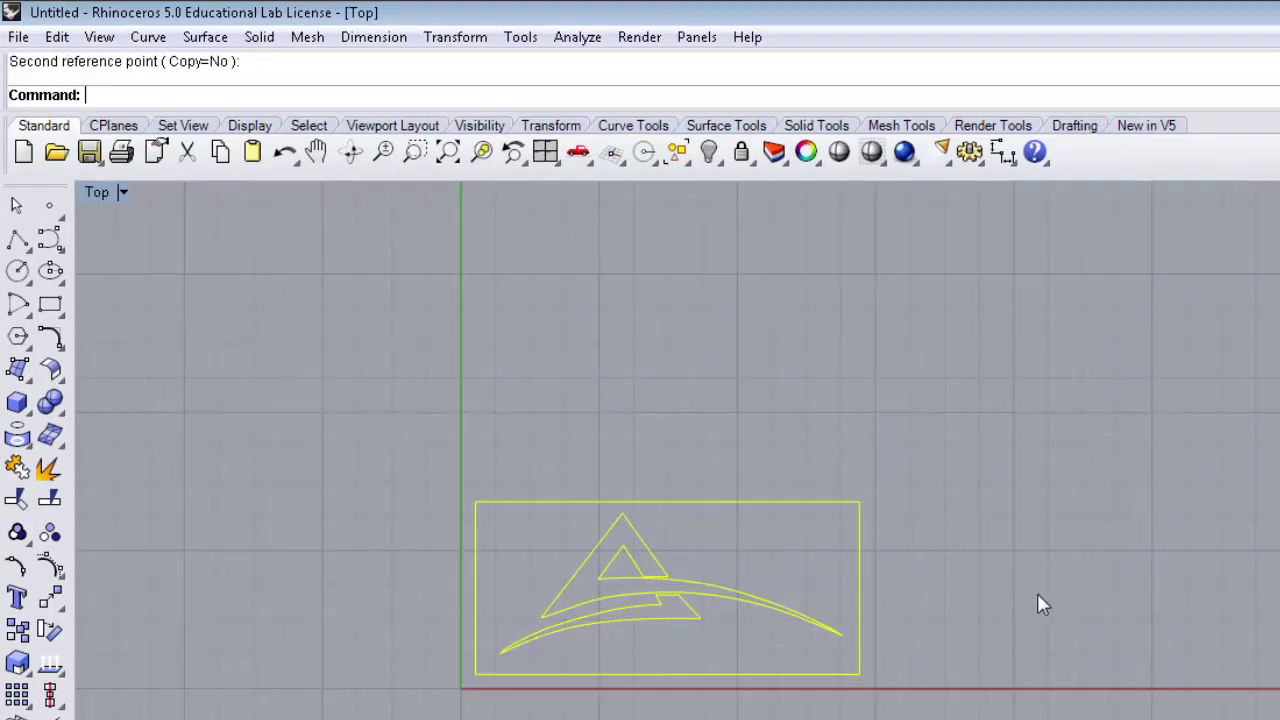
{"action": "key", "text": "Escape"}
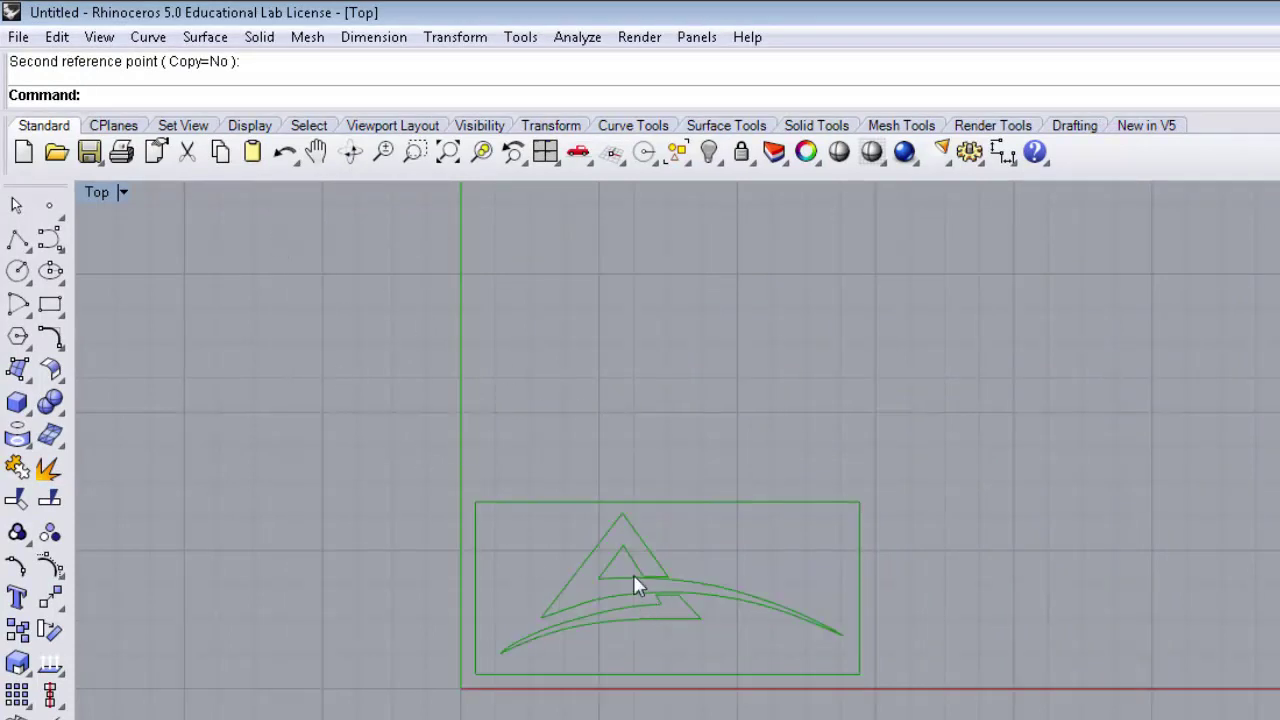
- Scale the group down slightly freehand, using the frame corner nearest the axes as origin point and the opposite corner as first reference
{"action": "type", "text": "le"}
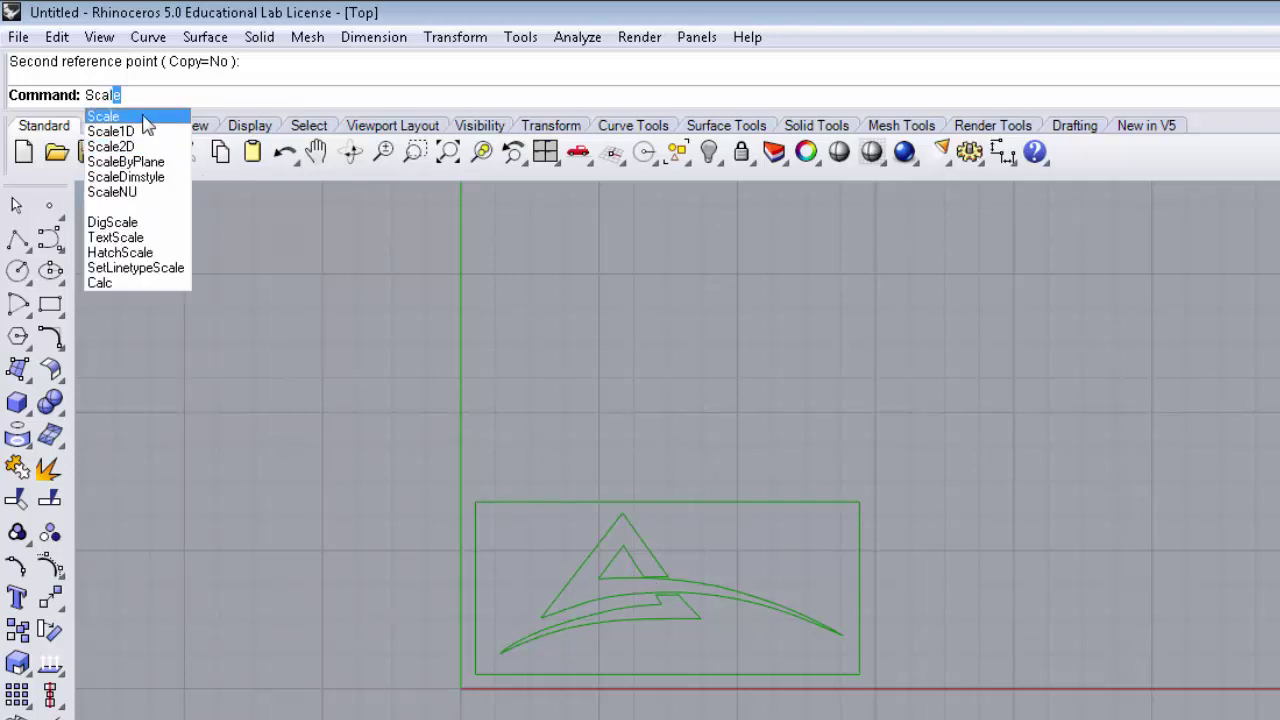
{"action": "left_click", "coordinate": [105, 116]}
{"action": "left_click", "coordinate": [593, 621]}
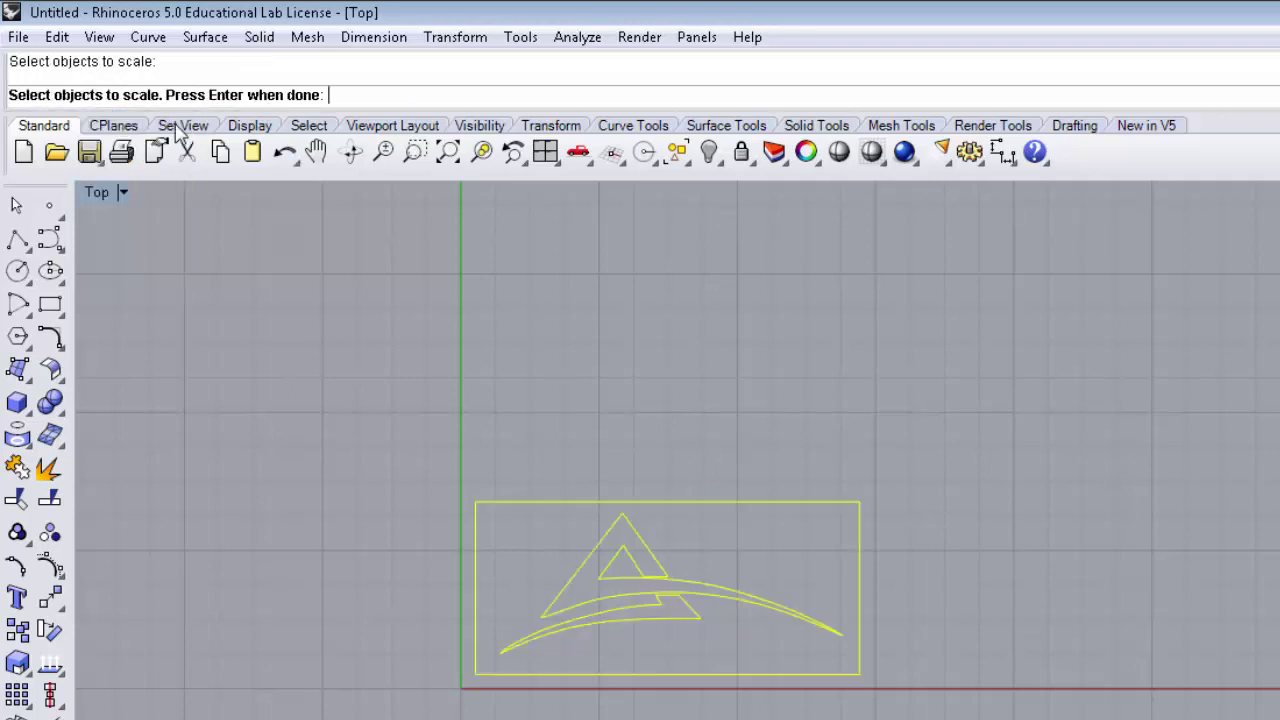
{"action": "key", "text": "Return"}
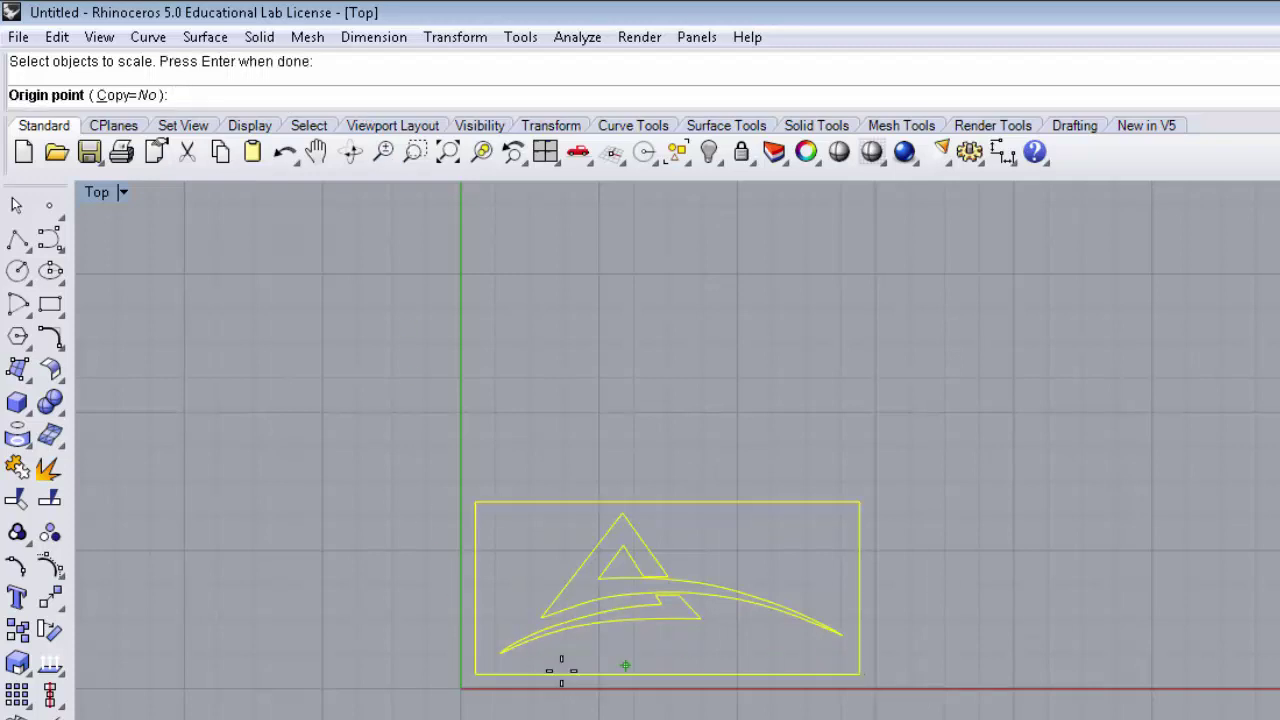
{"action": "left_click", "coordinate": [476, 668]}
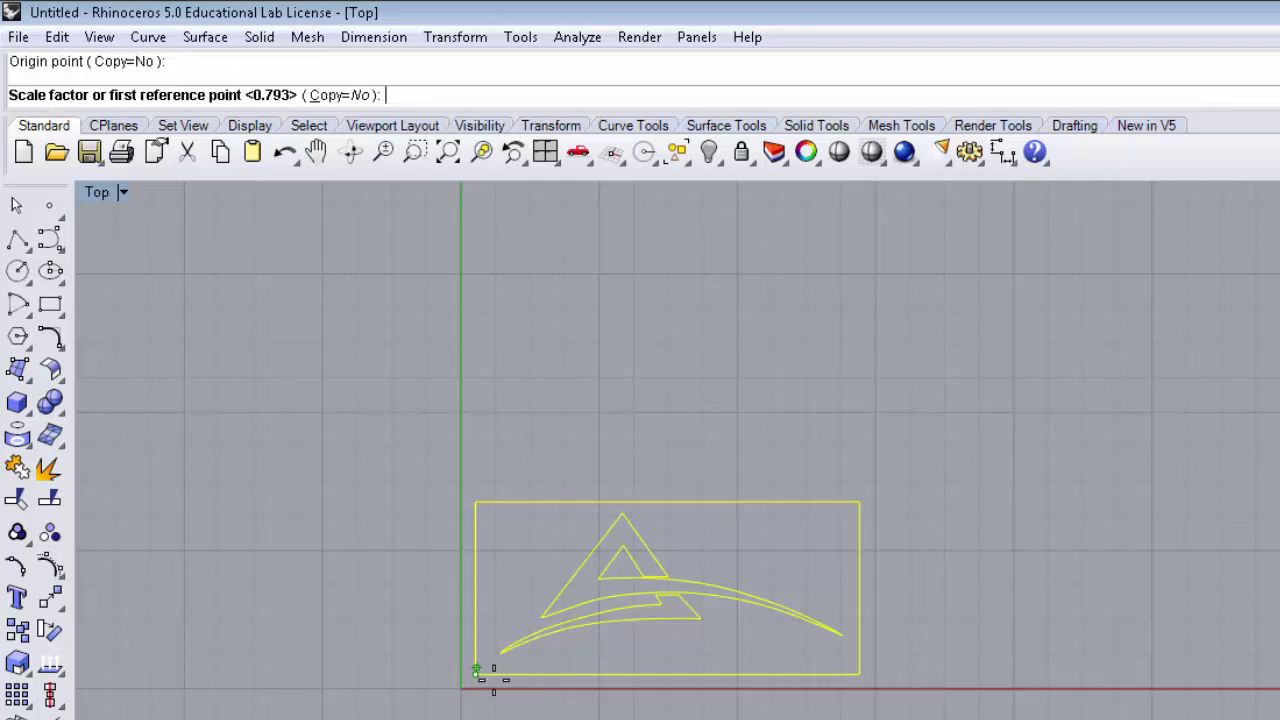
{"action": "left_click", "coordinate": [856, 503]}
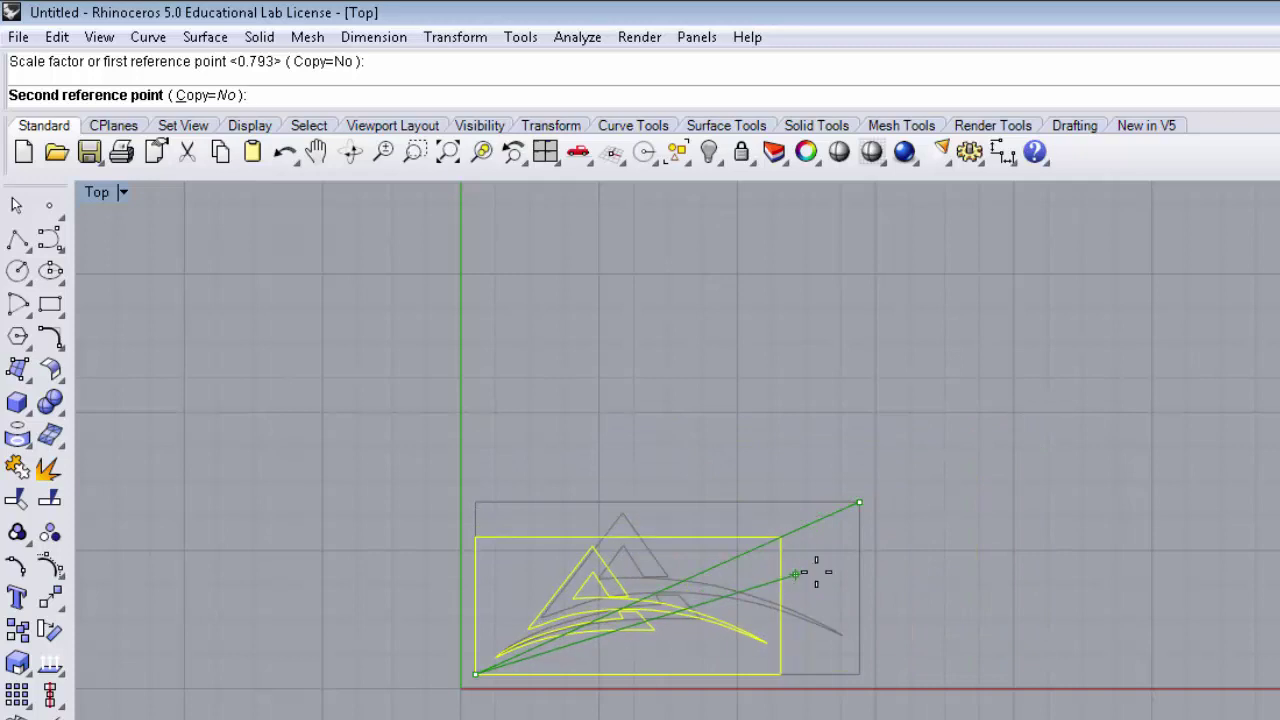
{"action": "left_click", "coordinate": [883, 584]}
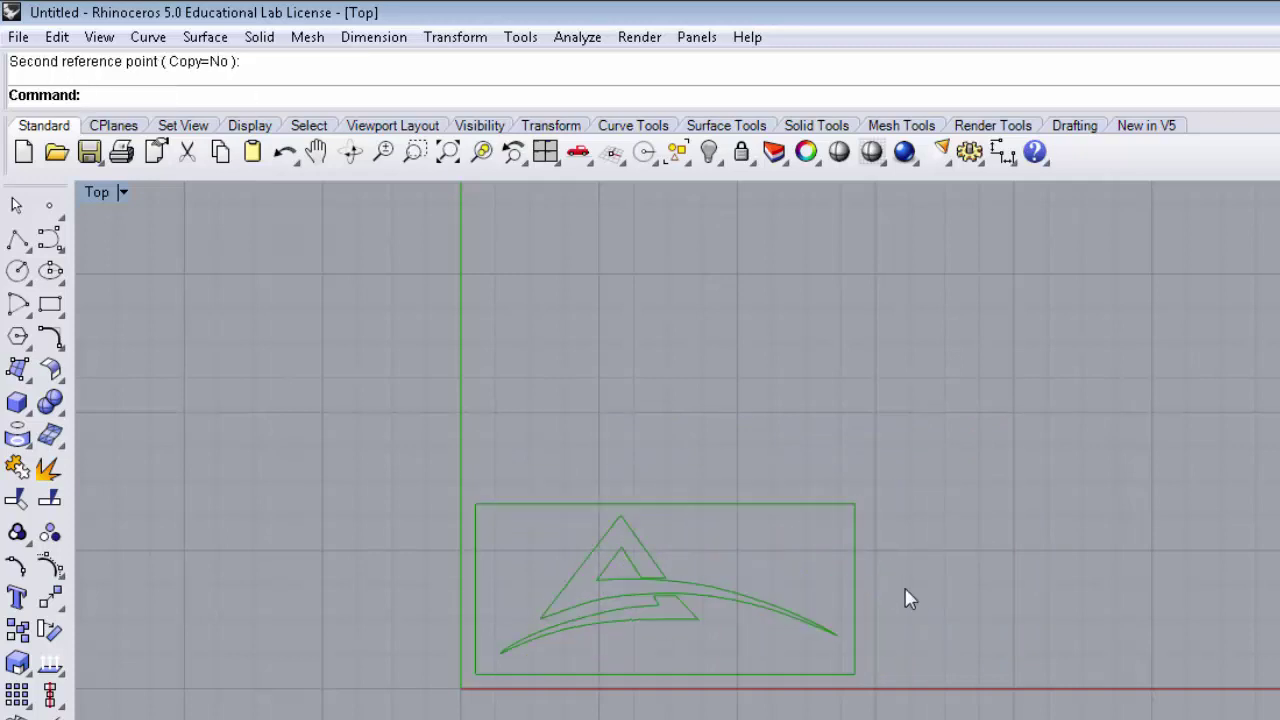
- Try to scale the group again from the frame corner nearest the axes, with a first reference point very close to that corner
{"action": "type", "text": "Scale"}
{"action": "key", "text": "Return"}
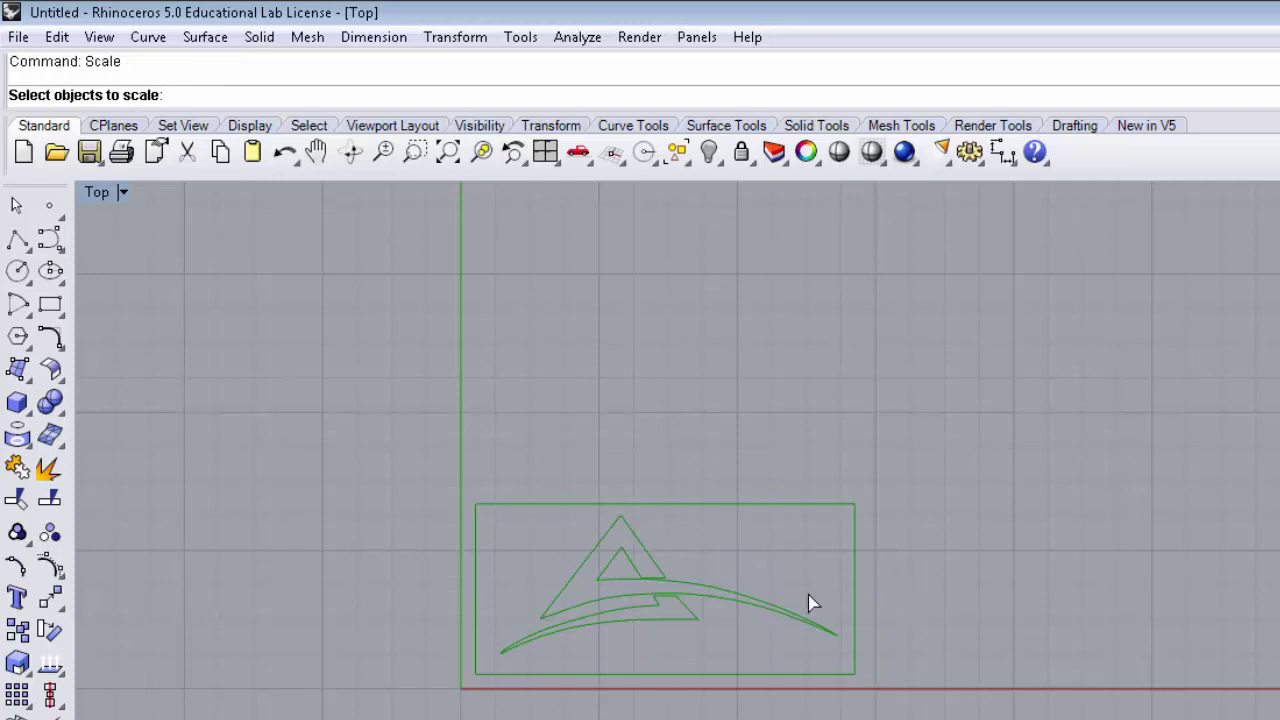
{"action": "left_click", "coordinate": [557, 643]}
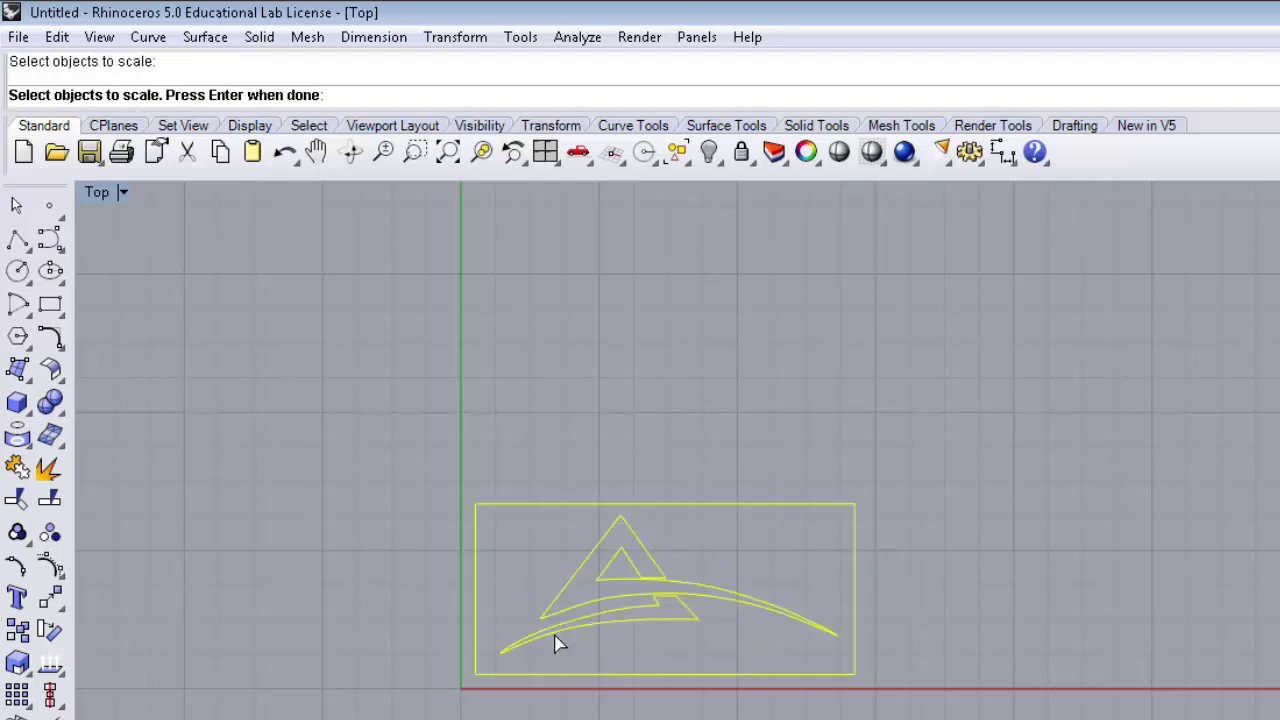
{"action": "key", "text": "Return"}
{"action": "scroll", "coordinate": [478, 668], "scroll_direction": "up", "scroll_amount": 5}
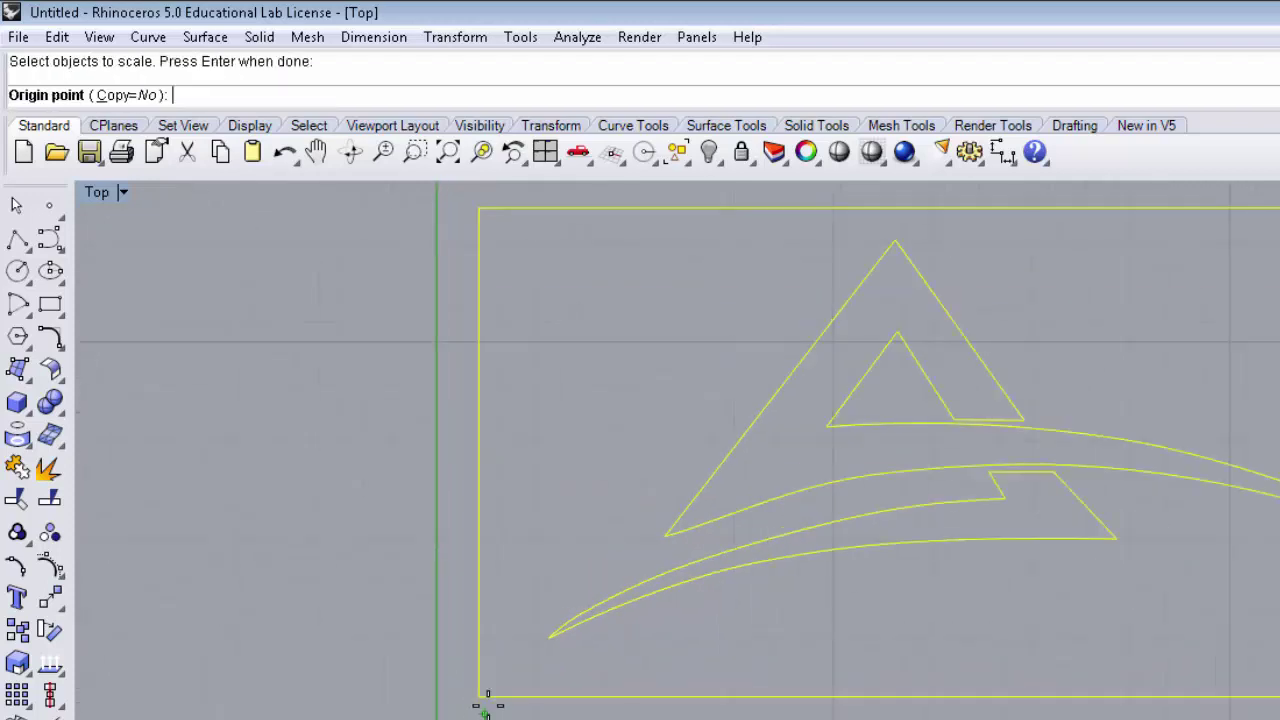
{"action": "left_click", "coordinate": [488, 693]}
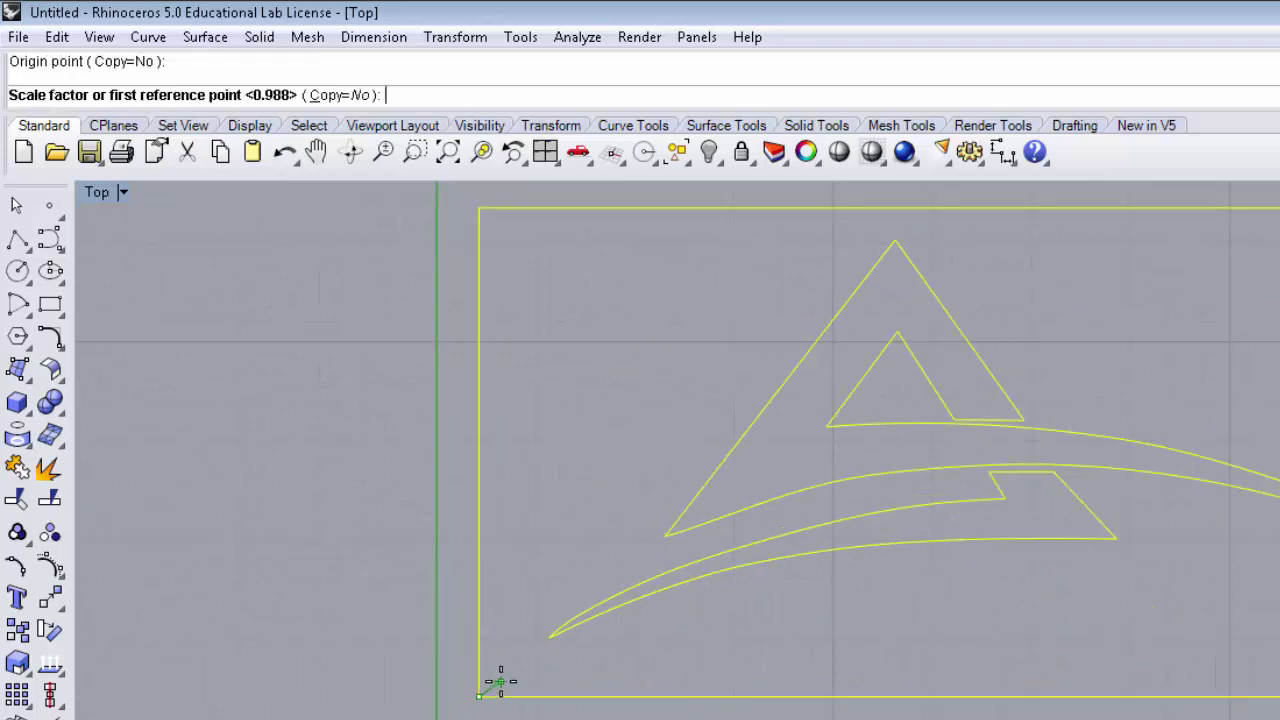
{"action": "scroll", "coordinate": [500, 683], "scroll_direction": "down", "scroll_amount": 3}
{"action": "left_click", "coordinate": [500, 683]}
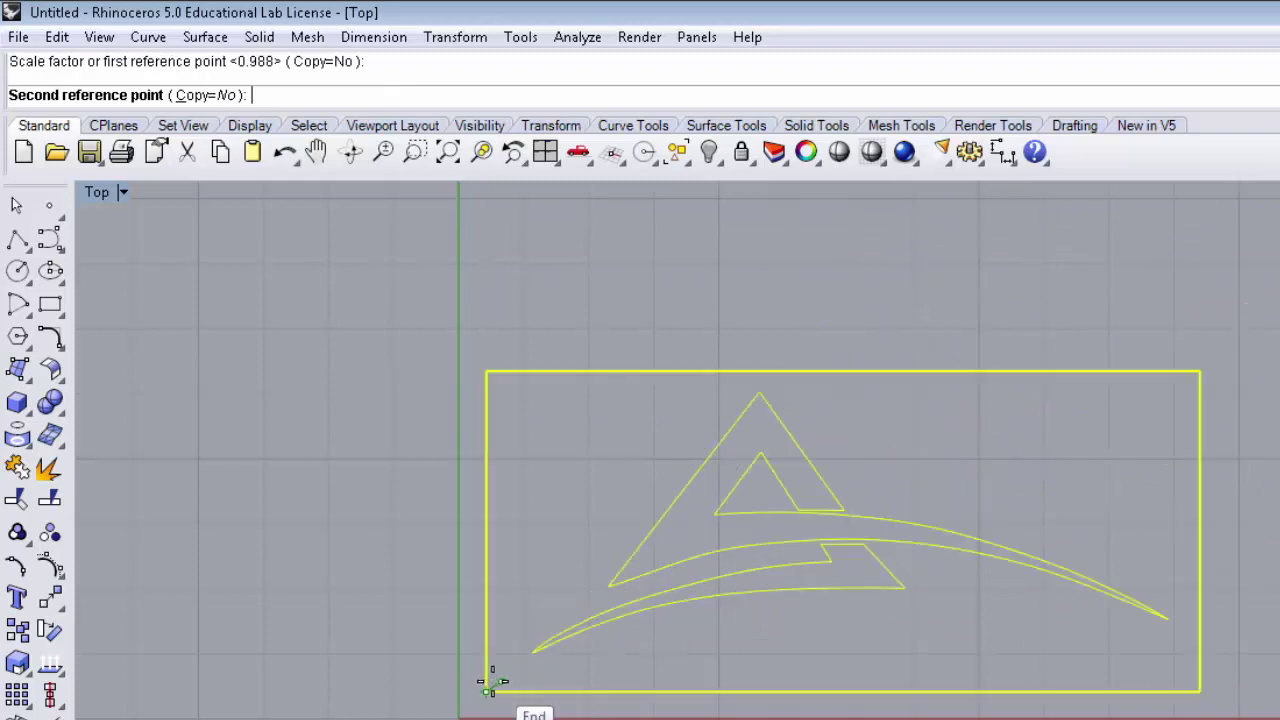
{"action": "scroll", "coordinate": [486, 682], "scroll_direction": "down", "scroll_amount": 2}
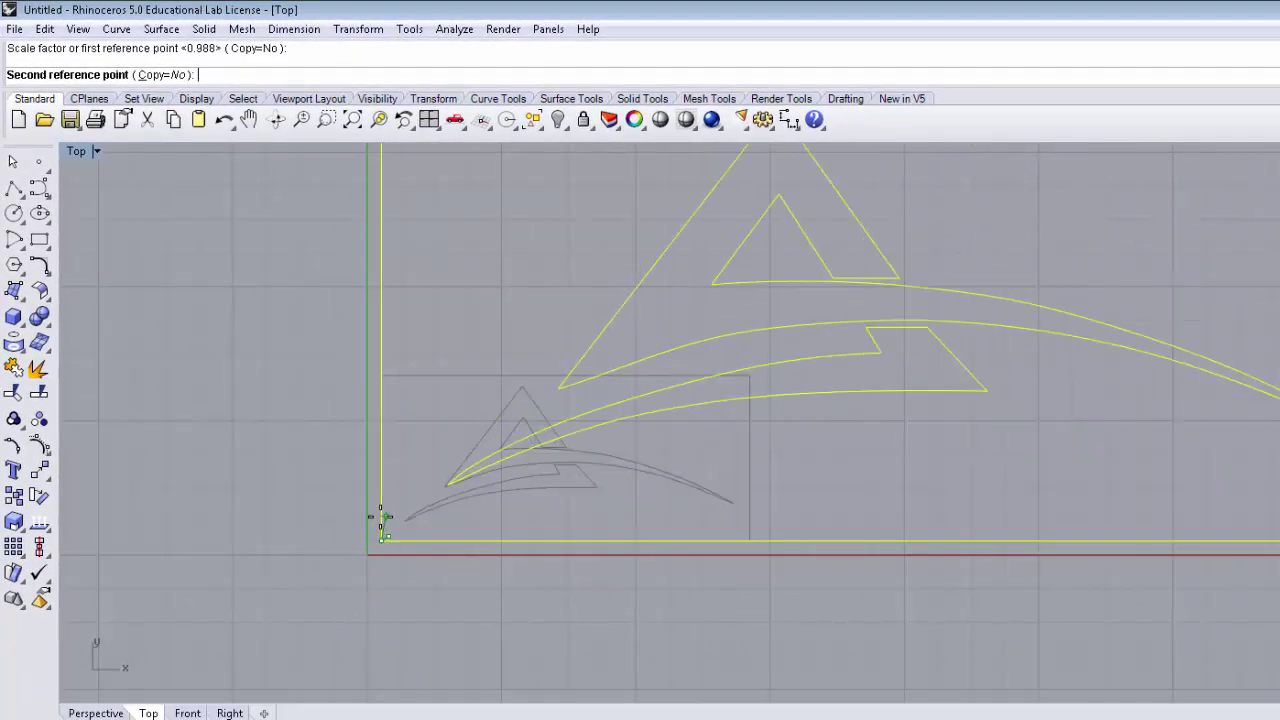
{"action": "scroll", "coordinate": [372, 517], "scroll_direction": "down", "scroll_amount": 5}
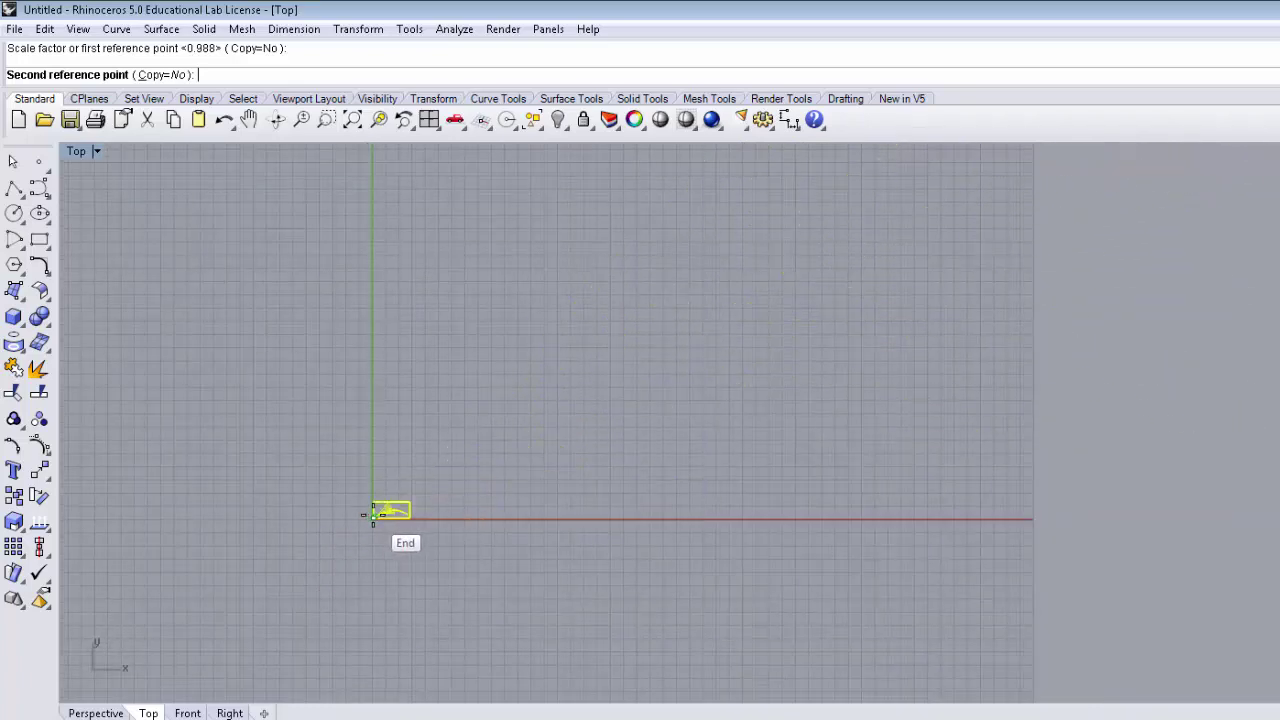
{"action": "scroll", "coordinate": [370, 516], "scroll_direction": "up", "scroll_amount": 5}
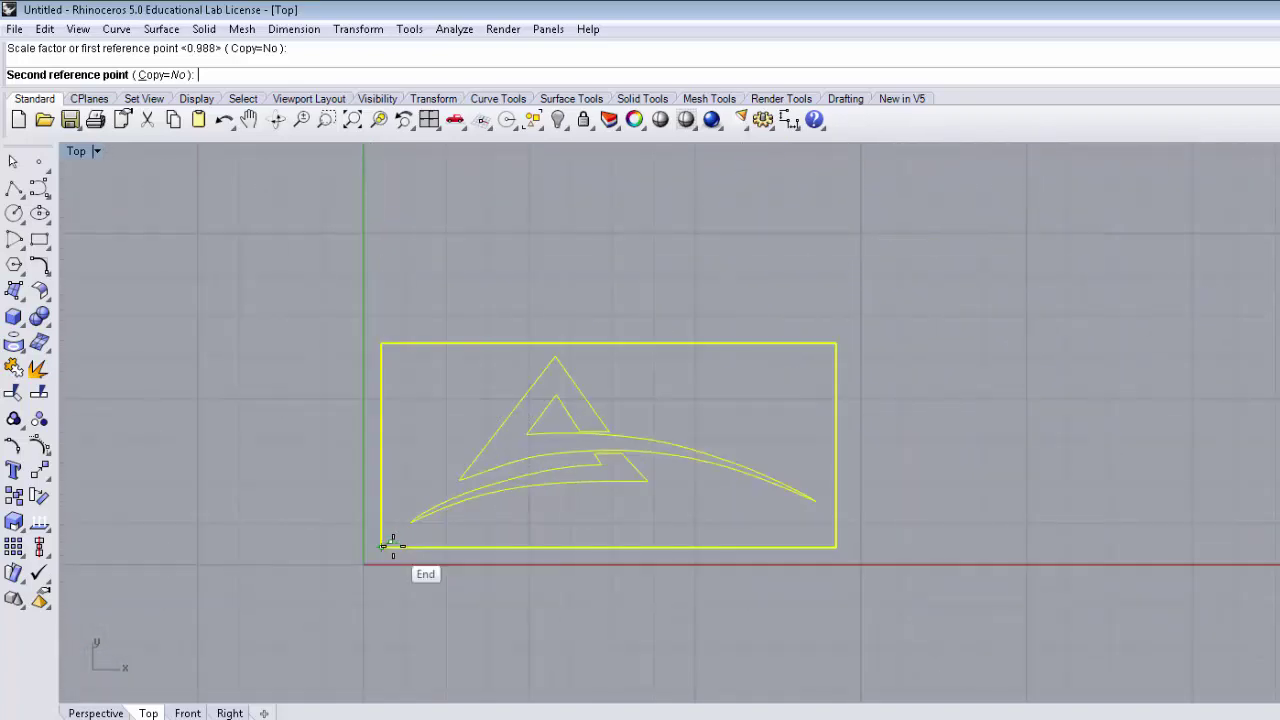
{"action": "left_click", "coordinate": [393, 545]}
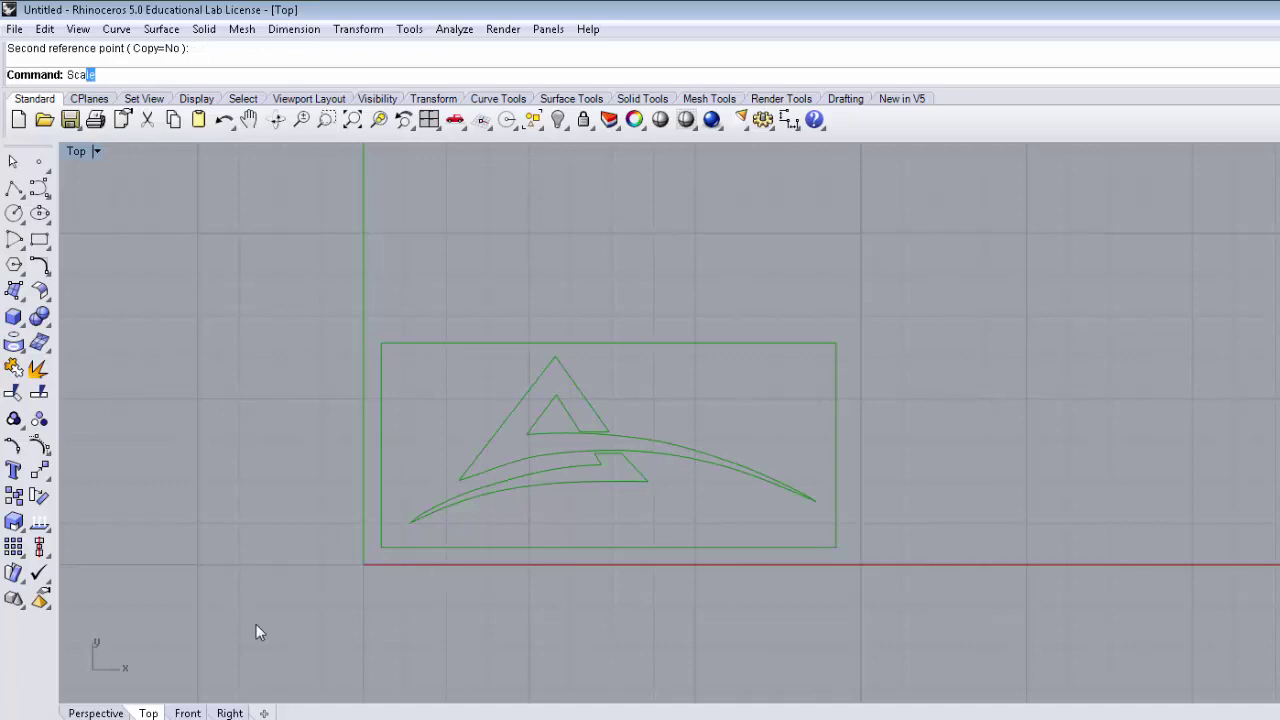
- Repeat Scale to shrink the group a little more about its frame corner nearest the axes, and select the whole group
{"action": "key", "text": "Return"}
{"action": "left_click_drag", "start_coordinate": [436, 539], "coordinate": [84, 163]}
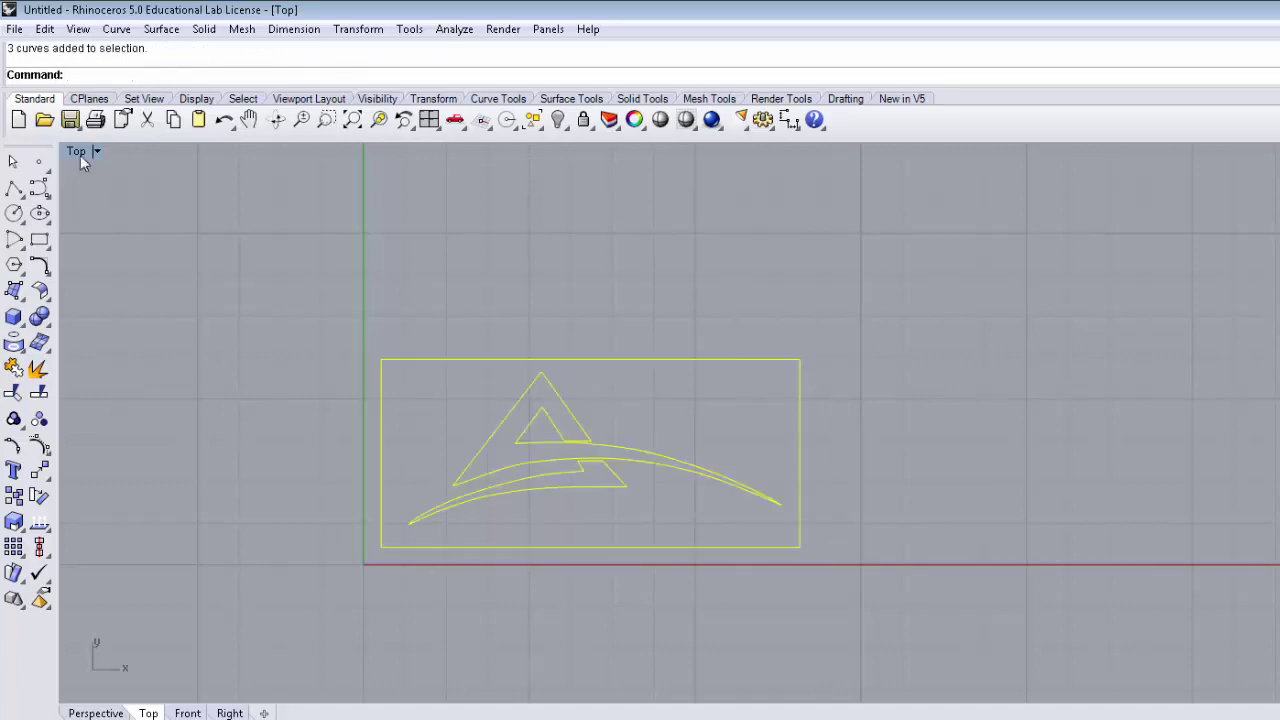
{"action": "left_click", "coordinate": [15, 29]}
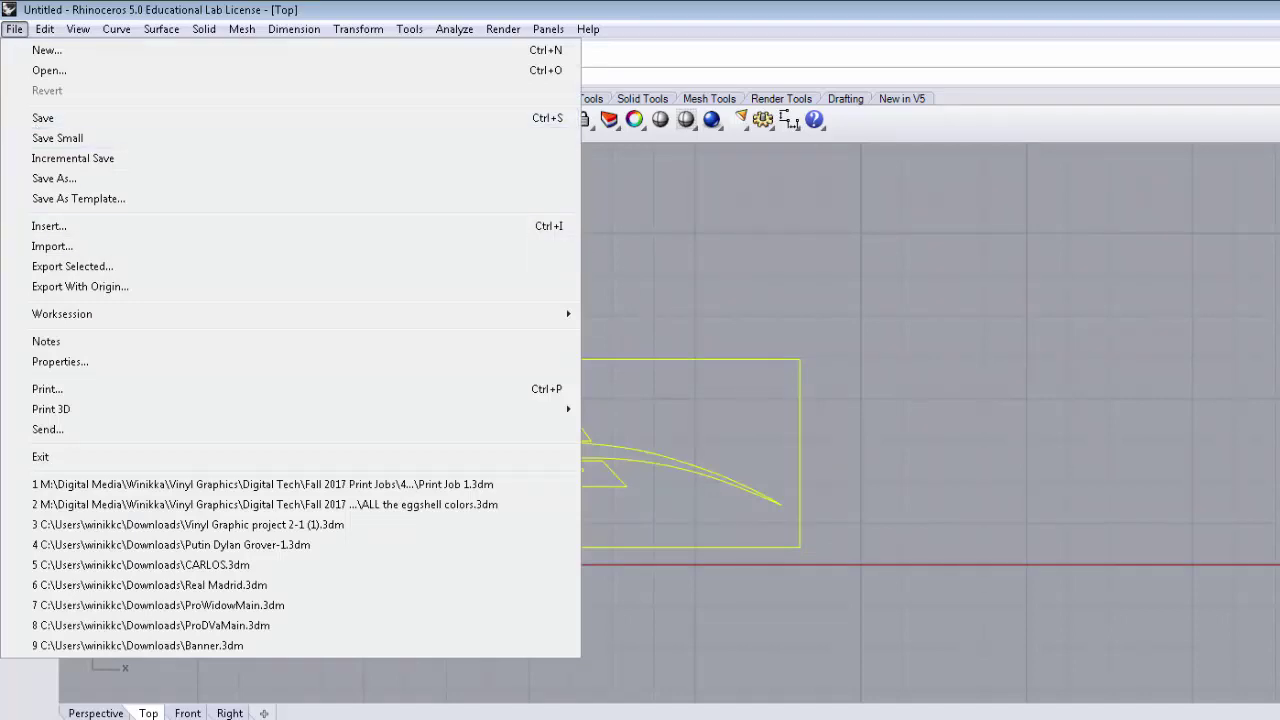
{"action": "key", "text": "Escape"}
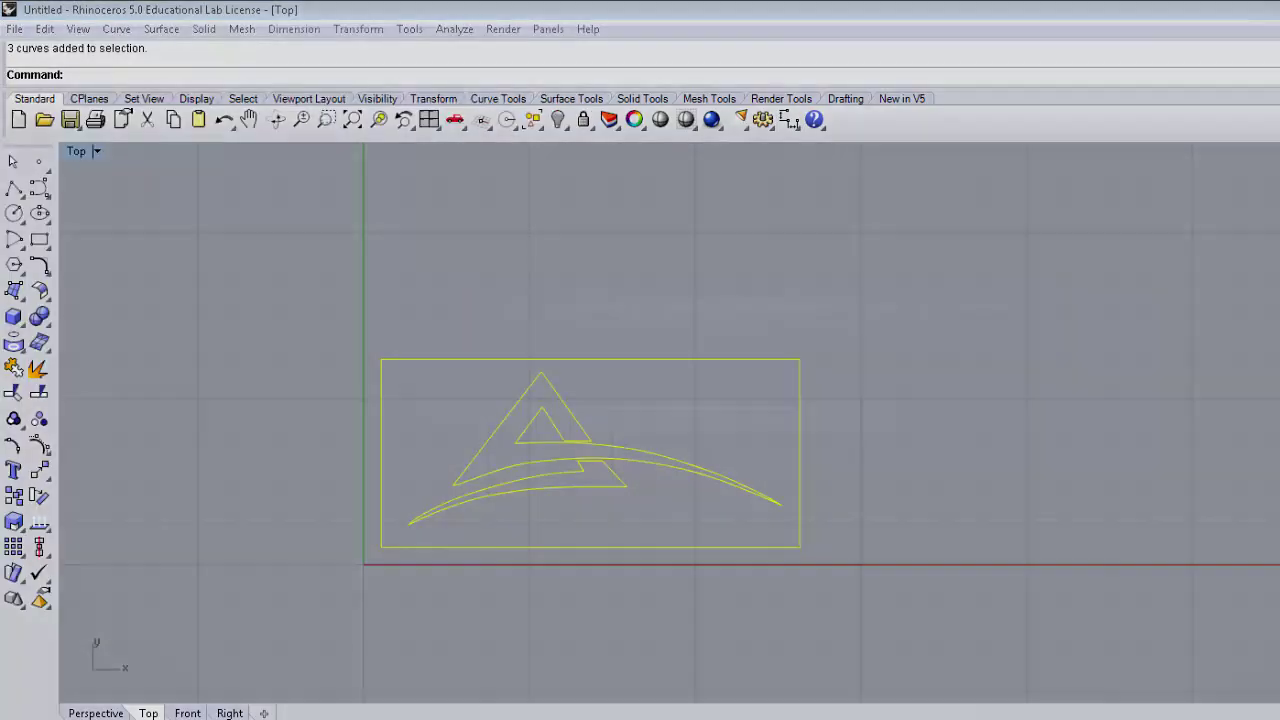